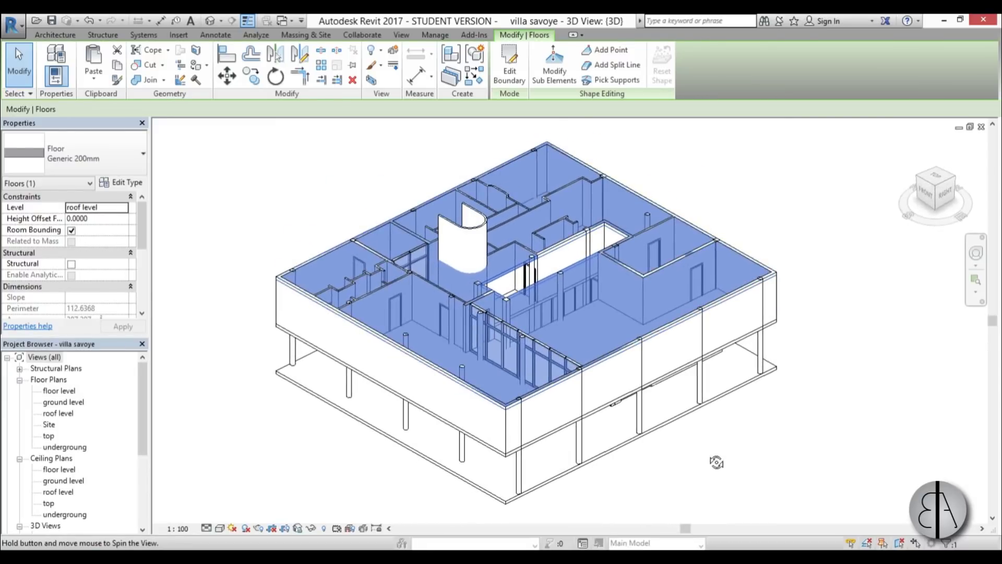
# - Edit the roof floor's boundary and pick the two top edges of the corner room's terrace-facing walls as boundary lines
pyautogui.click(511, 76)
pyautogui.moveTo(652, 443)
pyautogui.keyDown('shift'); pyautogui.mouseDown(button='middle')
pyautogui.moveTo(609, 409)
pyautogui.moveTo(515, 254)
pyautogui.mouseUp(button='middle'); pyautogui.keyUp('shift')
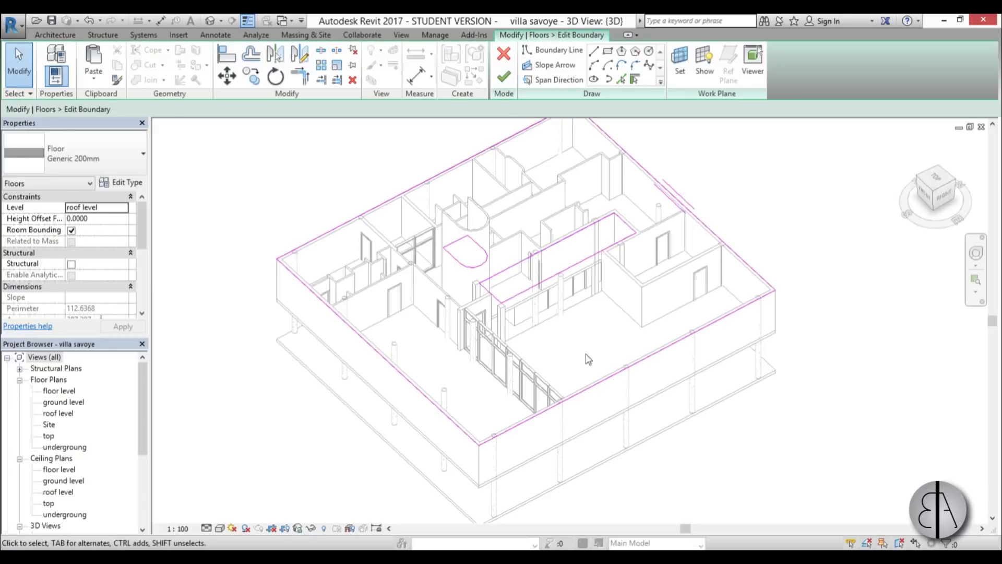
pyautogui.keyDown('shift'); pyautogui.moveTo(588, 359); pyautogui.dragTo(562, 353, button='middle'); pyautogui.keyUp('shift')
pyautogui.scroll(3, 600, 361)
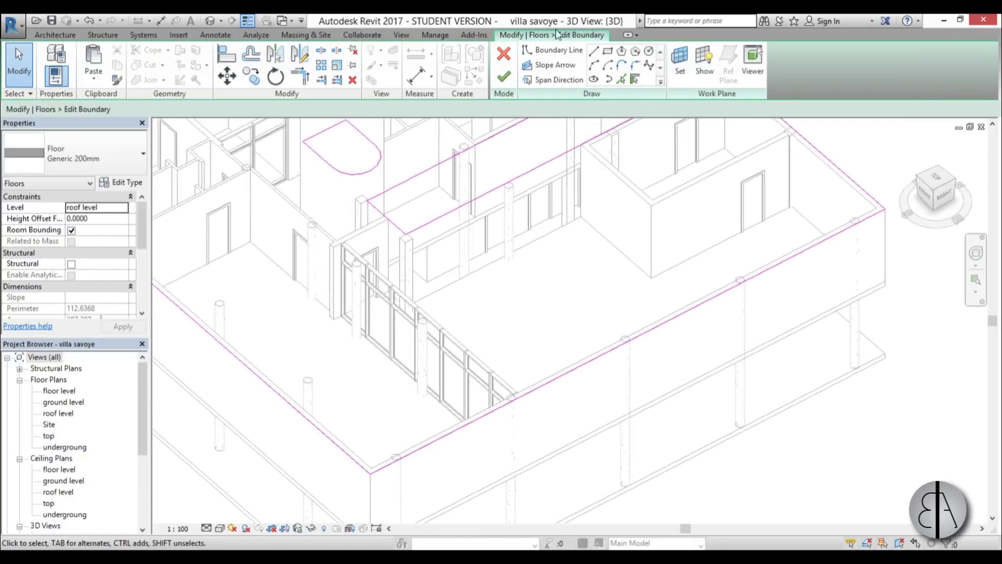
pyautogui.click(621, 78)
pyautogui.moveTo(592, 275); pyautogui.dragTo(546, 316, button='middle')
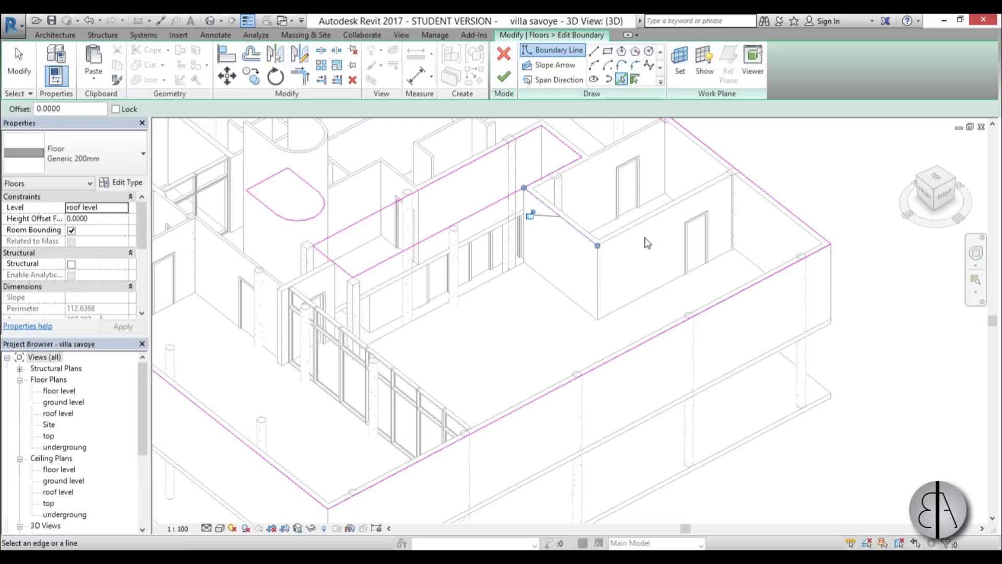
pyautogui.scroll(-5, 592, 321)
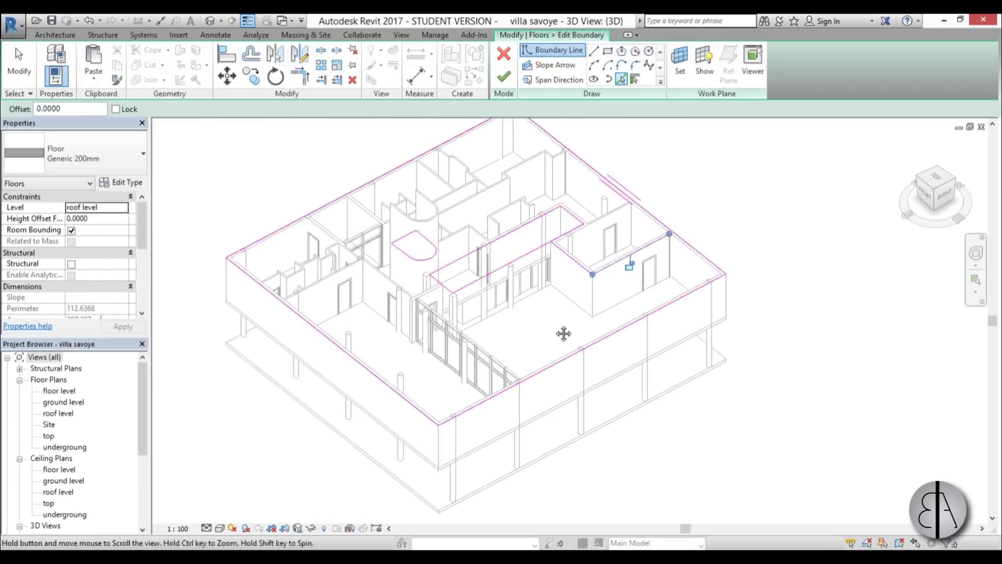
# - Draw a boundary line about 9.6 m long from the outer slab edge along the top of the glazed terrace wall
pyautogui.keyDown('shift'); pyautogui.moveTo(563, 333); pyautogui.dragTo(422, 324, button='middle'); pyautogui.keyUp('shift')
pyautogui.scroll(5, 422, 323)
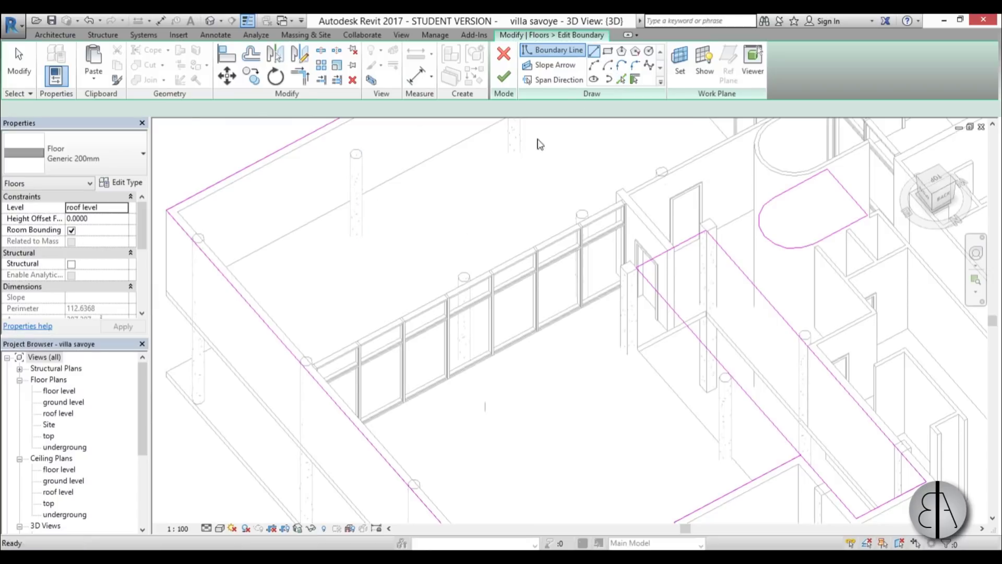
pyautogui.click(308, 367)
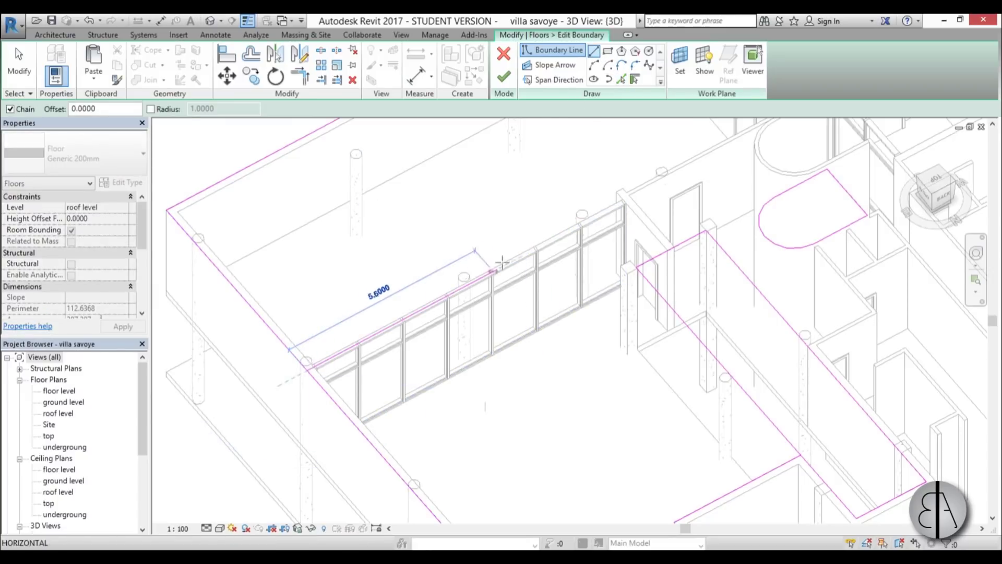
pyautogui.press('Escape')
pyautogui.press('Escape')
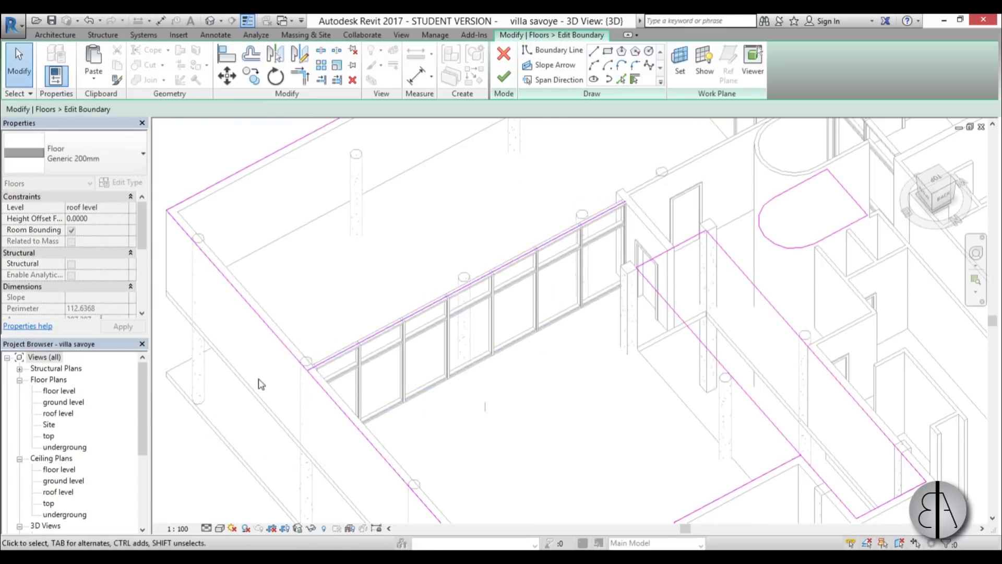
# - Examine where the new line along the glazed wall meets the outer slab edge and how it runs towards the ramp opening
pyautogui.scroll(5, 258, 381)
pyautogui.click(509, 200)
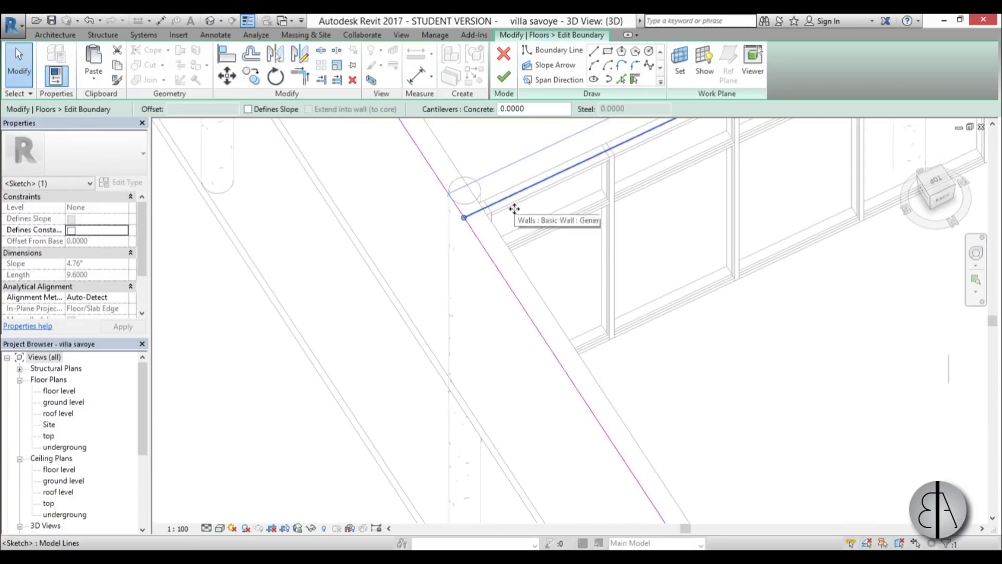
pyautogui.moveTo(557, 257)
pyautogui.keyDown('shift'); pyautogui.mouseDown(button='middle')
pyautogui.moveTo(635, 270)
pyautogui.moveTo(702, 217)
pyautogui.moveTo(601, 257)
pyautogui.mouseUp(button='middle'); pyautogui.keyUp('shift')
pyautogui.moveTo(704, 293); pyautogui.dragTo(470, 384, button='middle')
pyautogui.scroll(-1, 527, 355)
pyautogui.moveTo(527, 355); pyautogui.dragTo(468, 354, button='middle')
pyautogui.keyDown('shift'); pyautogui.moveTo(468, 354); pyautogui.dragTo(507, 340, button='middle'); pyautogui.keyUp('shift')
pyautogui.scroll(-1, 487, 339)
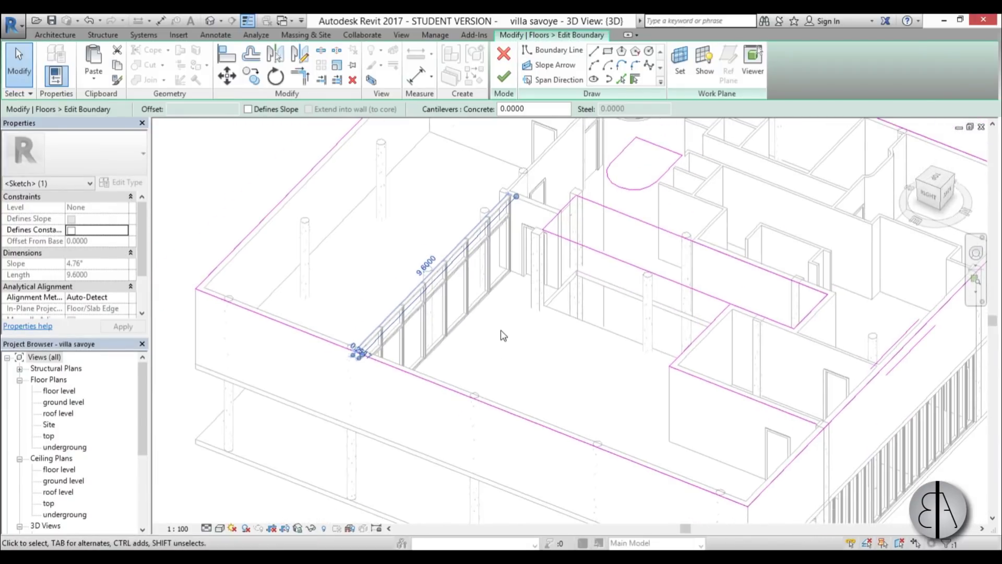
pyautogui.click(500, 325)
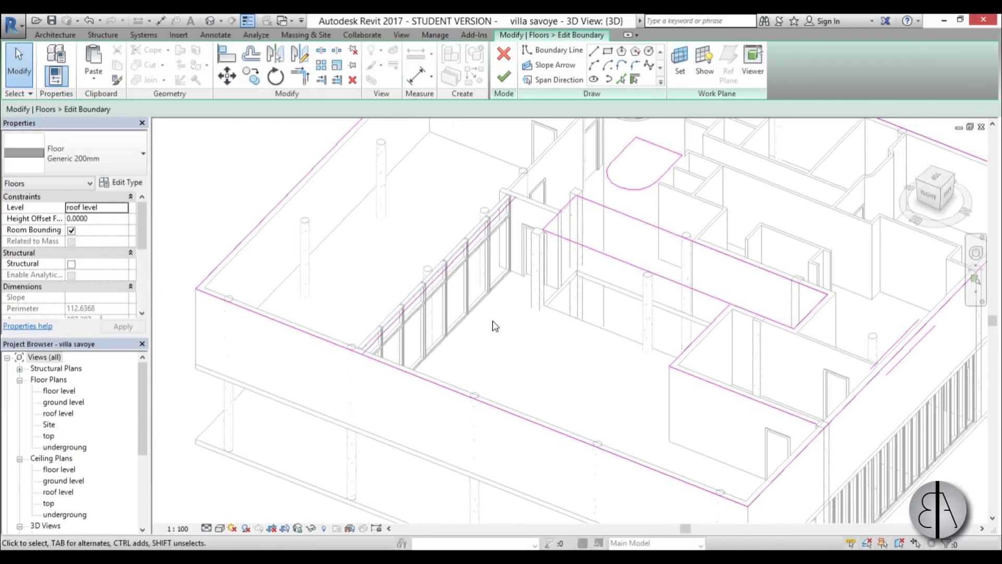
# - Trim the glazed-wall line to the outer edge and ramp opening's long edge, and trim the corner room lines to that edge and the outer boundary
pyautogui.press('t')
pyautogui.press('r')
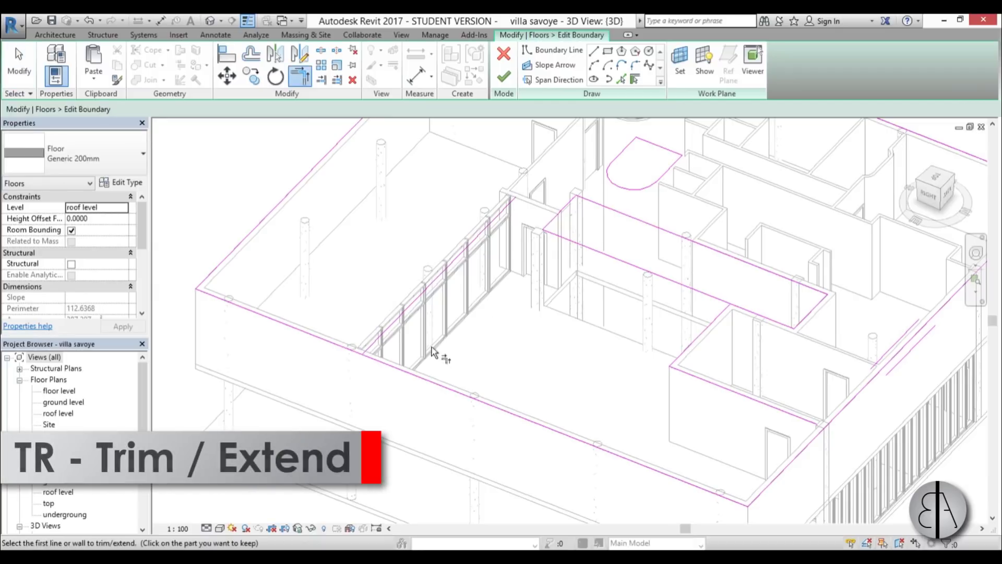
pyautogui.click(382, 335)
pyautogui.click(342, 348)
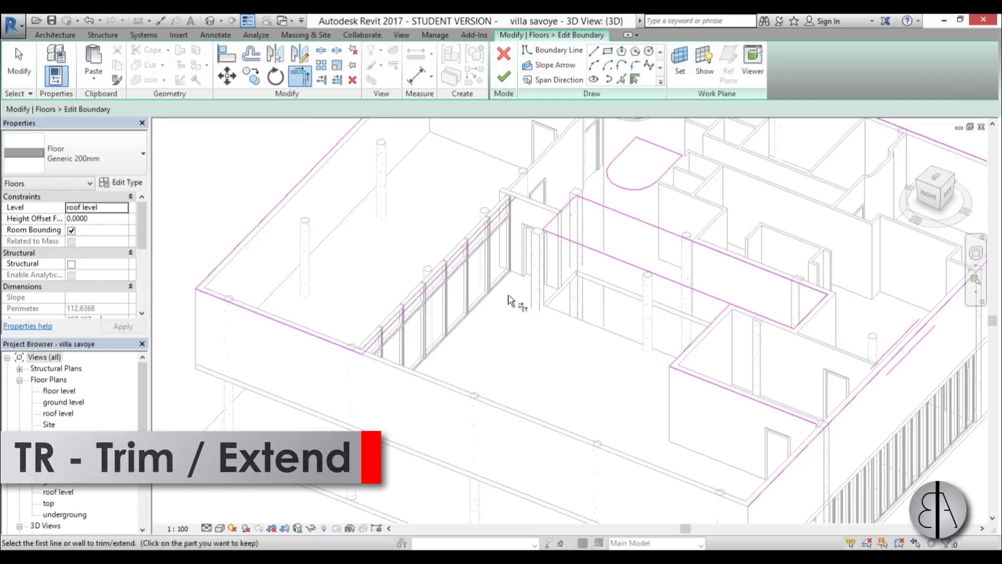
pyautogui.click(483, 237)
pyautogui.click(561, 241)
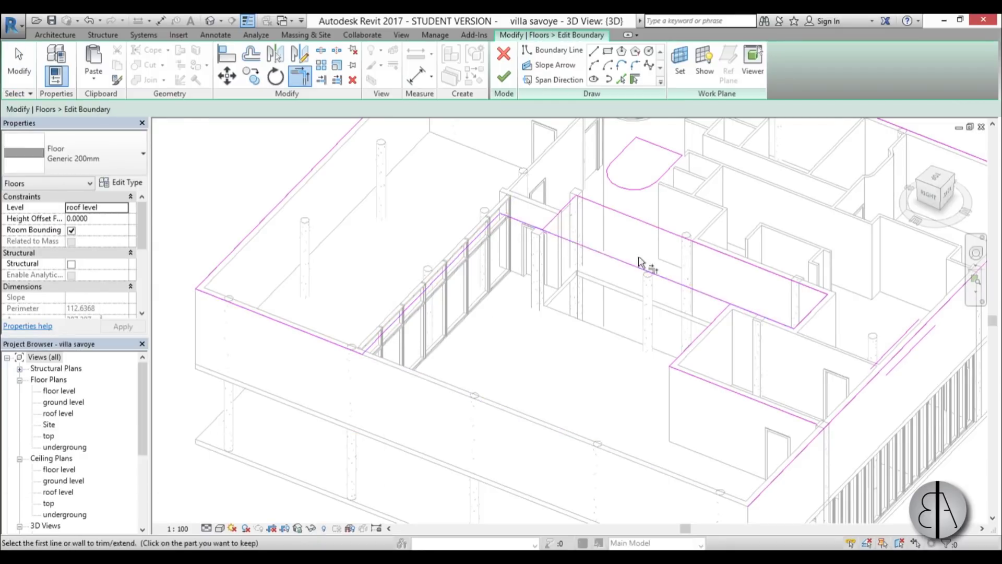
pyautogui.click(718, 303)
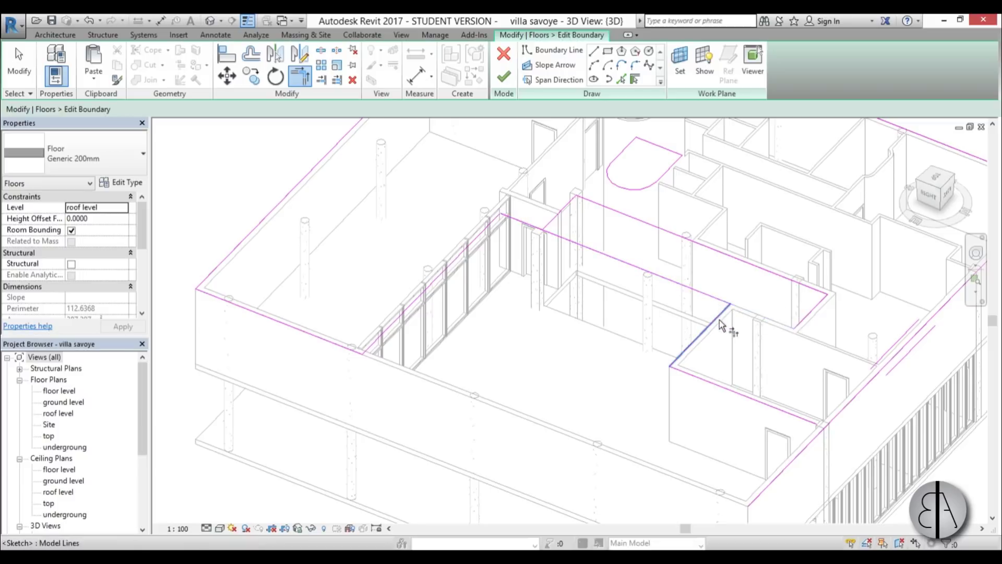
pyautogui.click(804, 428)
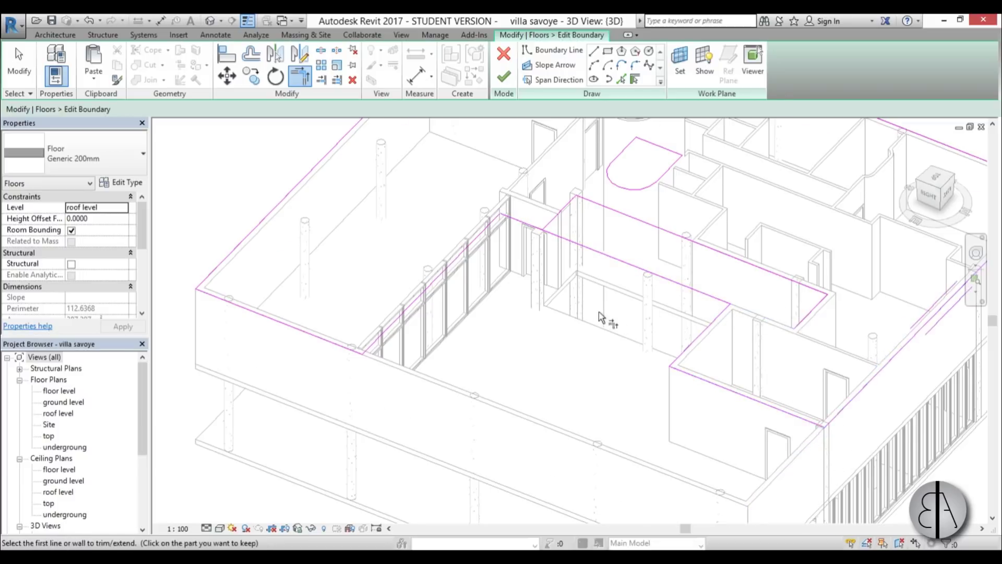
# - Split the ramp opening's long edge and trim its pieces to join the opening with the terrace cut-out
pyautogui.keyDown('shift'); pyautogui.moveTo(599, 311); pyautogui.dragTo(750, 338, button='middle'); pyautogui.keyUp('shift')
pyautogui.scroll(3, 537, 385)
pyautogui.click(566, 342)
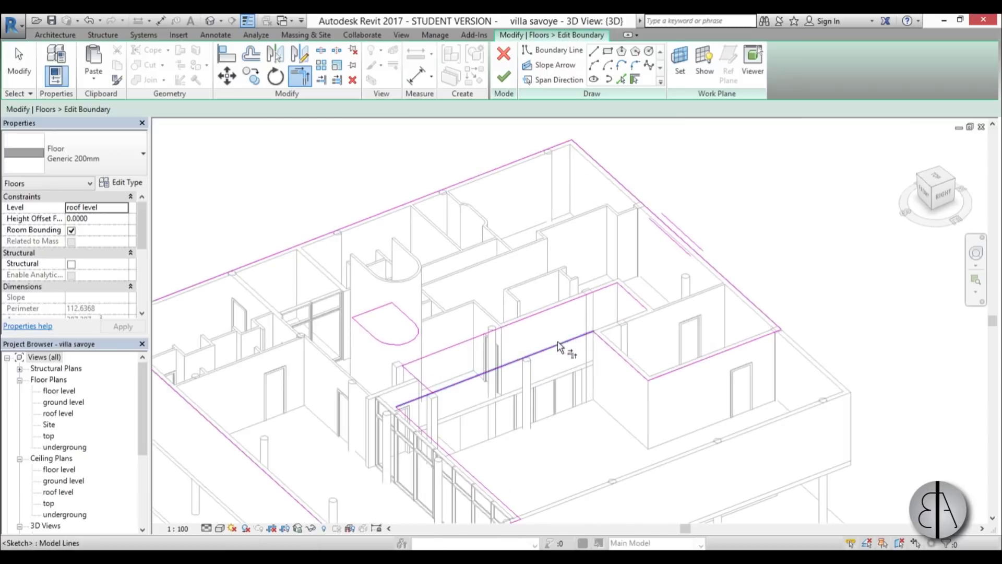
pyautogui.scroll(2, 570, 331)
pyautogui.press('Escape')
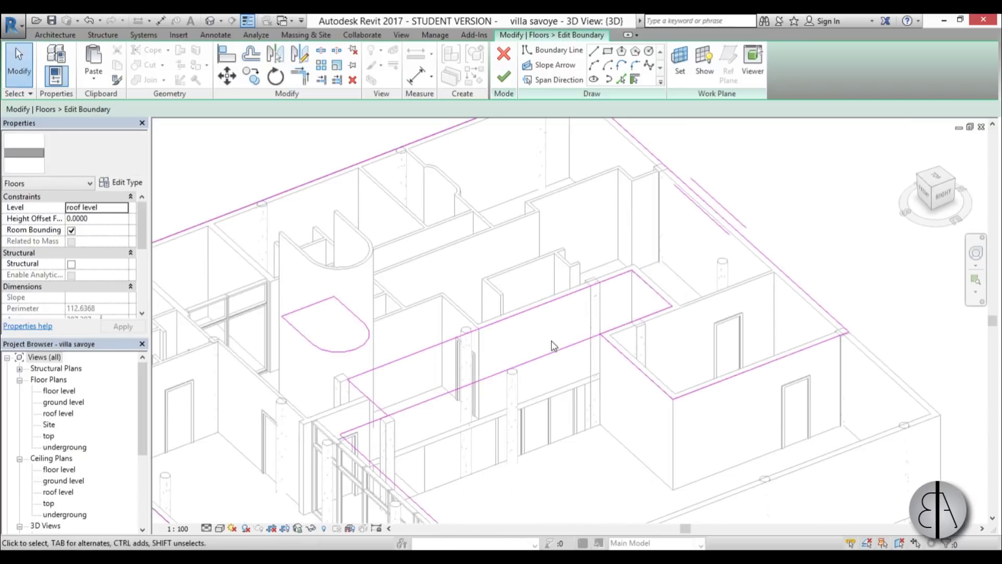
pyautogui.press('s')
pyautogui.press('l')
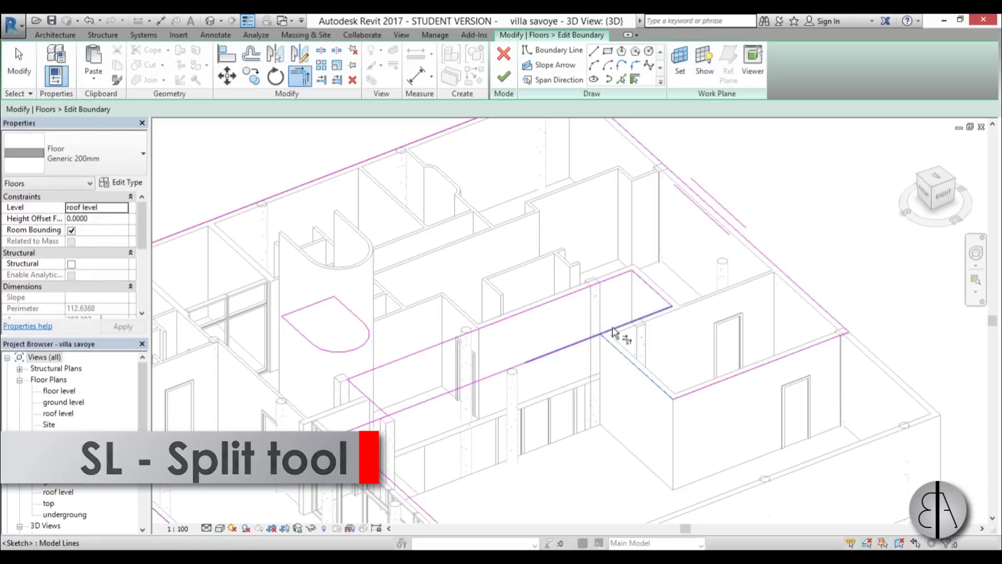
pyautogui.scroll(-5, 481, 241)
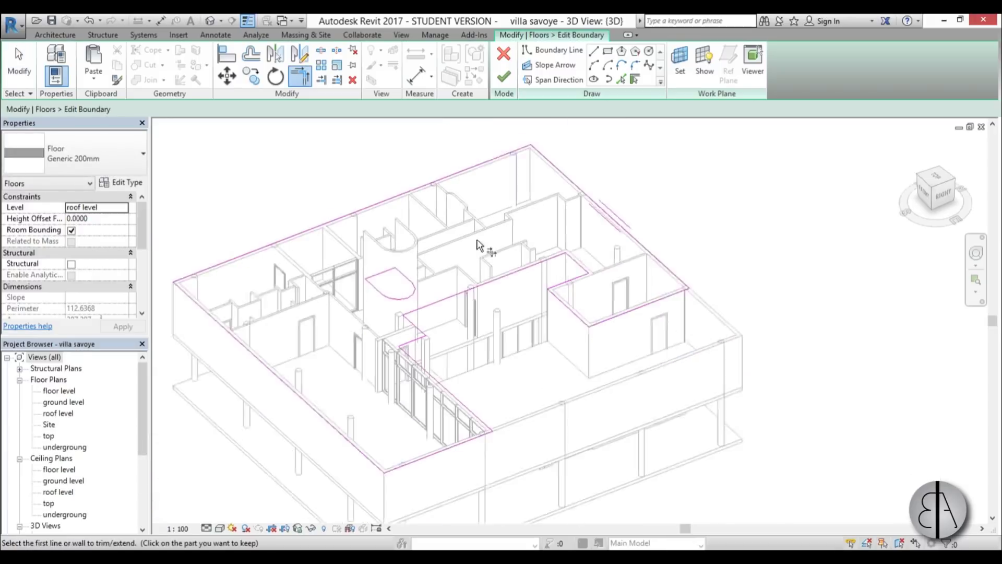
pyautogui.press('Escape')
# - Finish the floor boundary, attach the walls to the floor's bottom and delete the curtain wall mullions in error
pyautogui.keyDown('shift'); pyautogui.moveTo(510, 351); pyautogui.dragTo(536, 331, button='middle'); pyautogui.keyUp('shift')
pyautogui.click(501, 84)
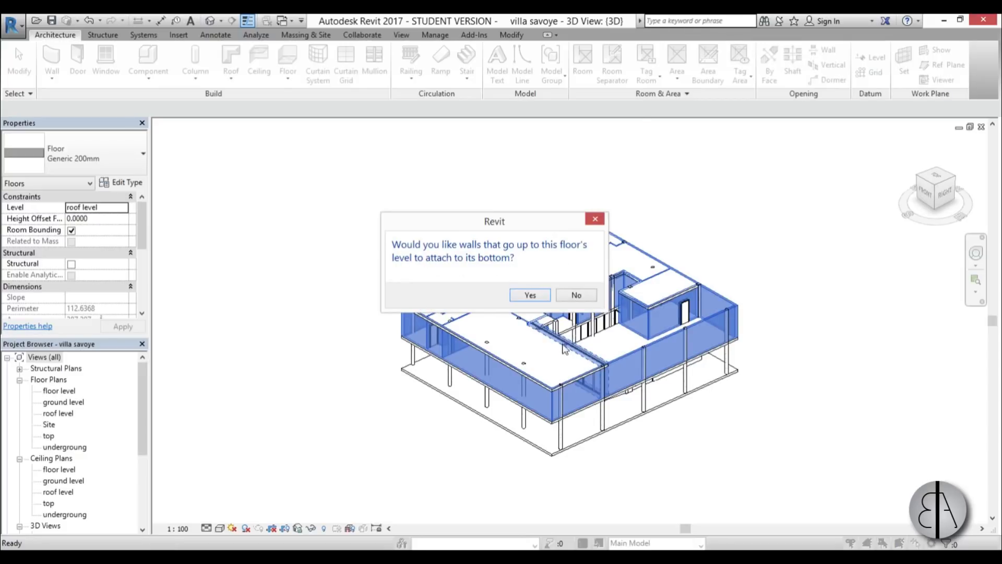
pyautogui.click(529, 295)
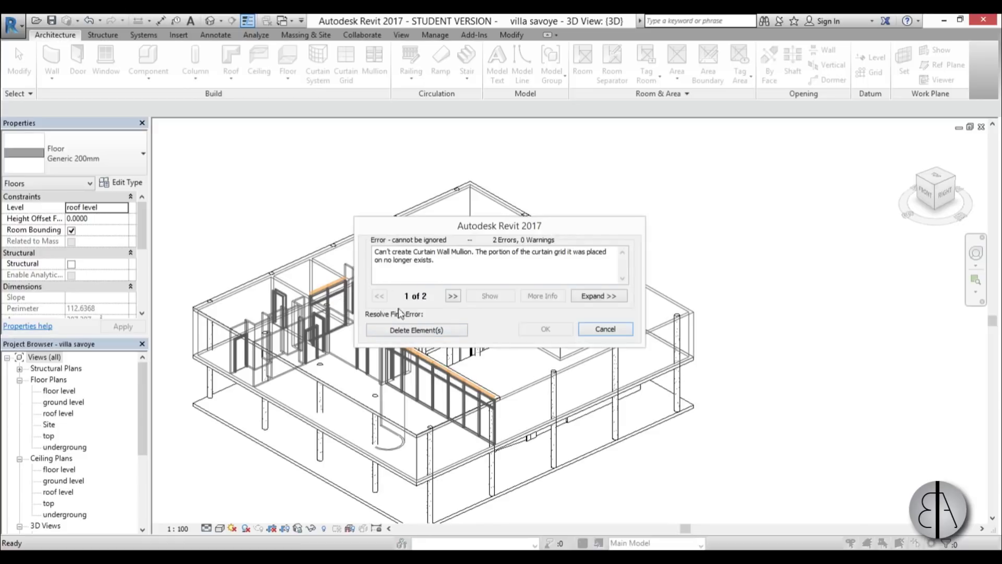
pyautogui.click(402, 327)
pyautogui.click(739, 450)
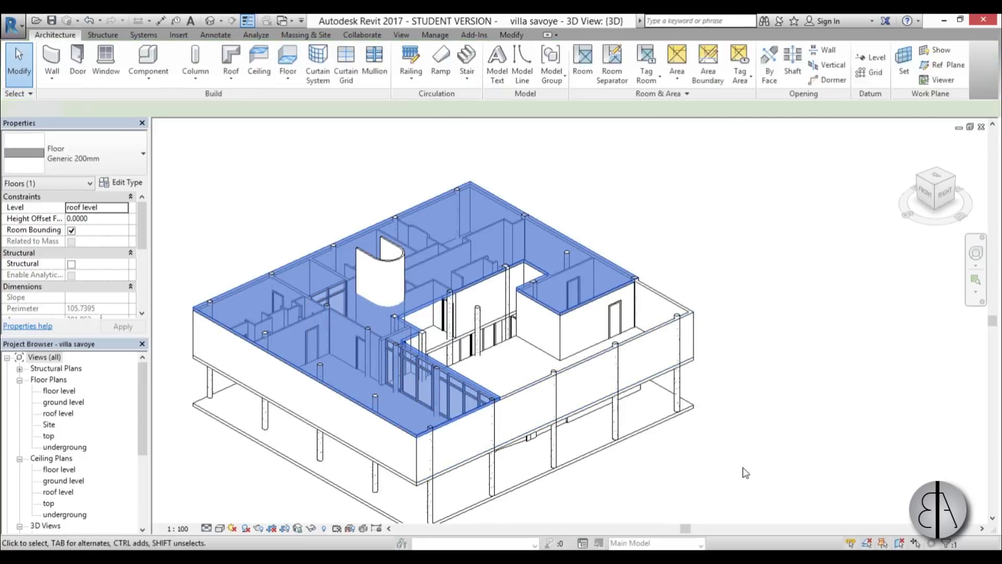
pyautogui.keyDown('shift'); pyautogui.moveTo(739, 450); pyautogui.dragTo(513, 390, button='middle'); pyautogui.keyUp('shift')
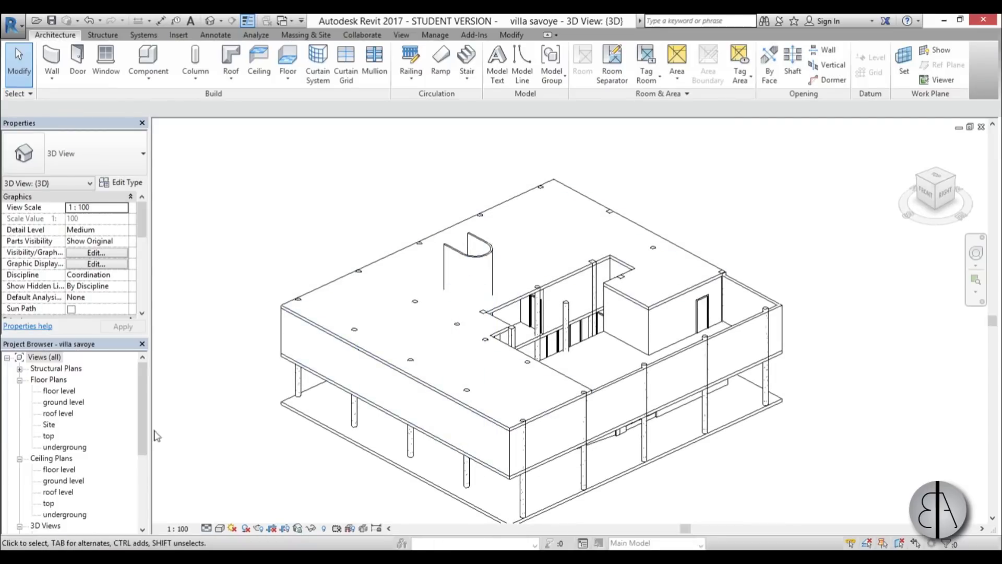
# - Open the roof level floor plan and bring the whole roof outline into view
pyautogui.doubleClick(56, 414)
pyautogui.scroll(8, 634, 315)
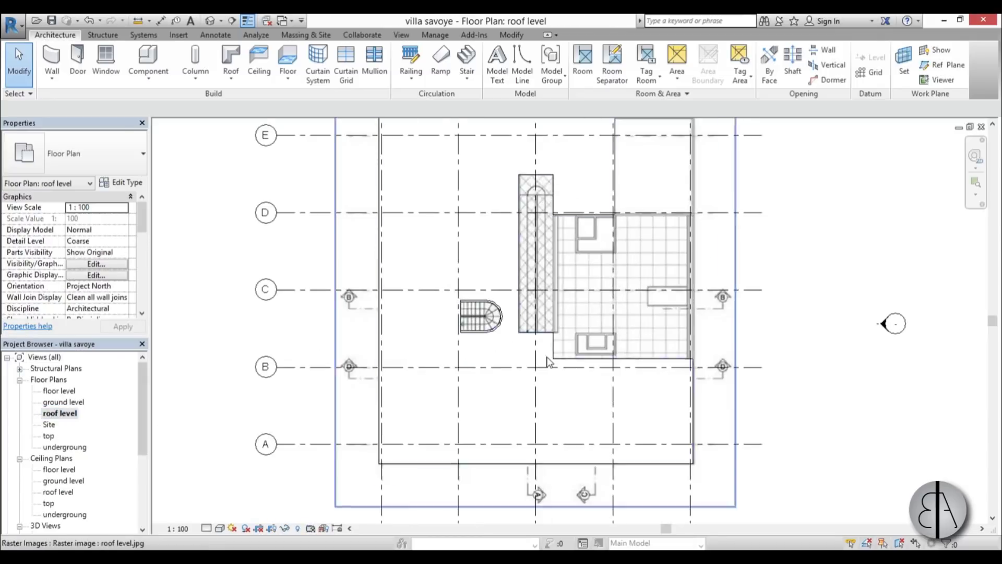
pyautogui.moveTo(522, 375); pyautogui.dragTo(456, 388, button='middle')
pyautogui.scroll(-1, 465, 383)
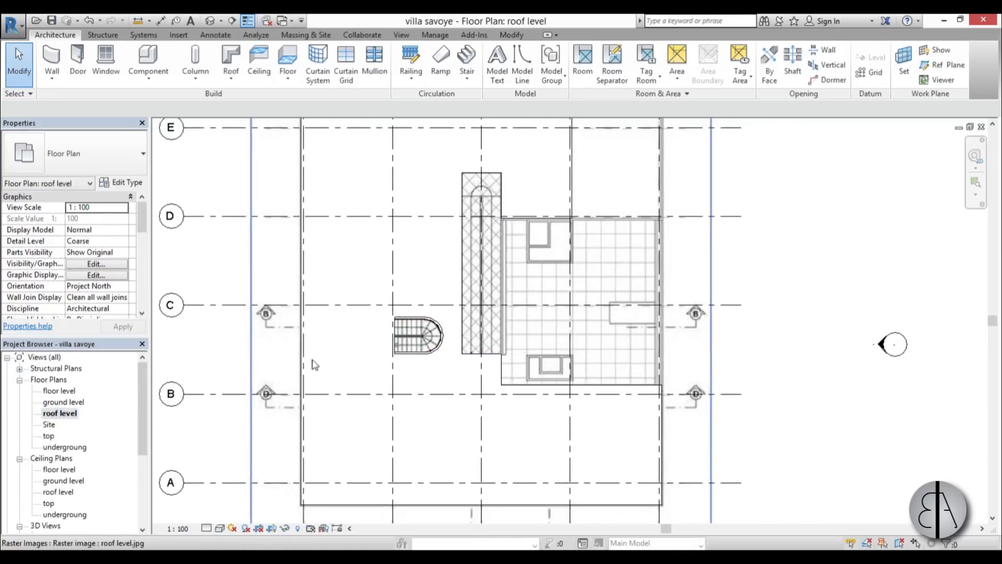
pyautogui.scroll(-2, 271, 333)
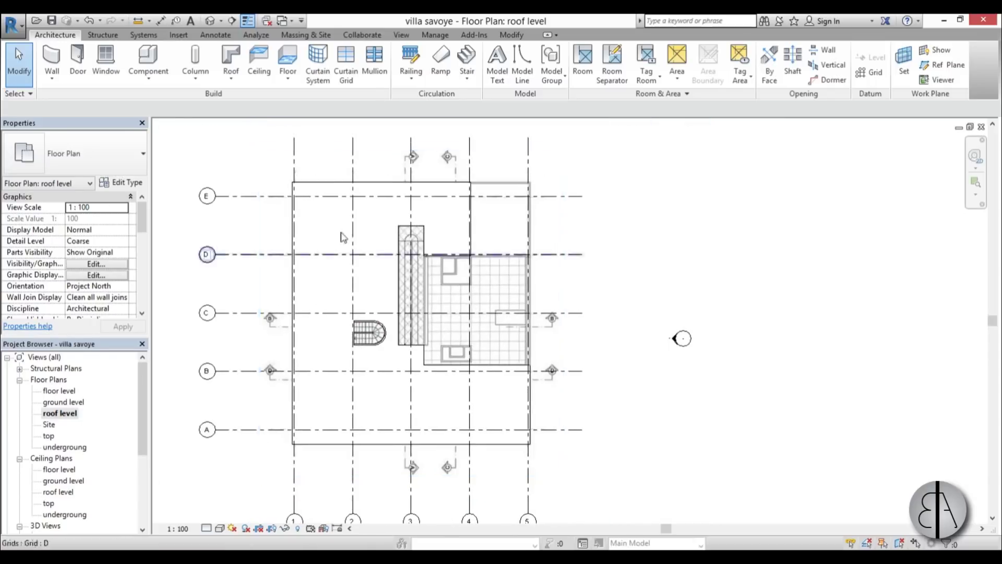
# - Override the roof floor's graphics by element in this view, setting its surface transparency to 64
pyautogui.click(342, 184)
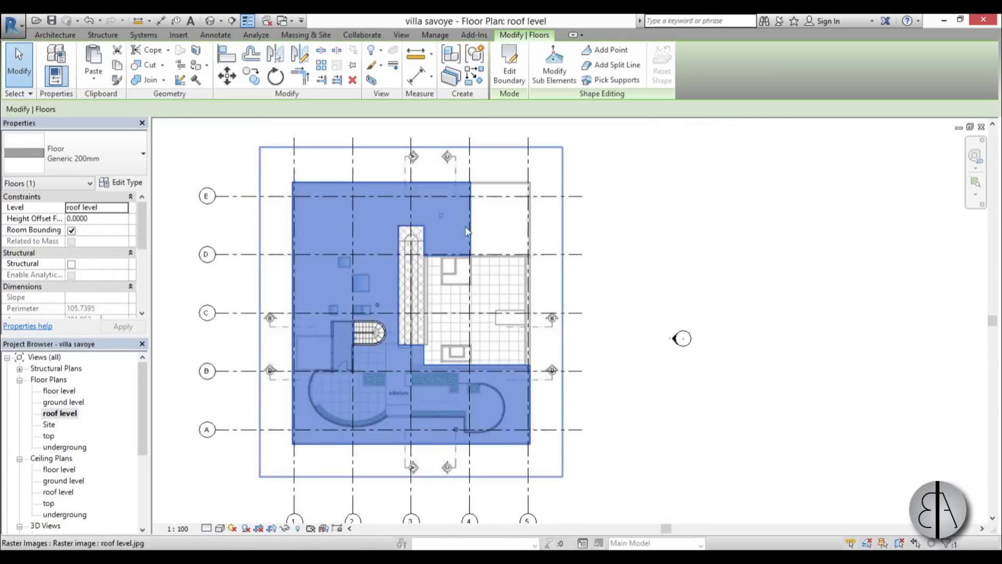
pyautogui.moveTo(384, 309); pyautogui.dragTo(414, 293, button='middle')
pyautogui.scroll(1, 422, 271)
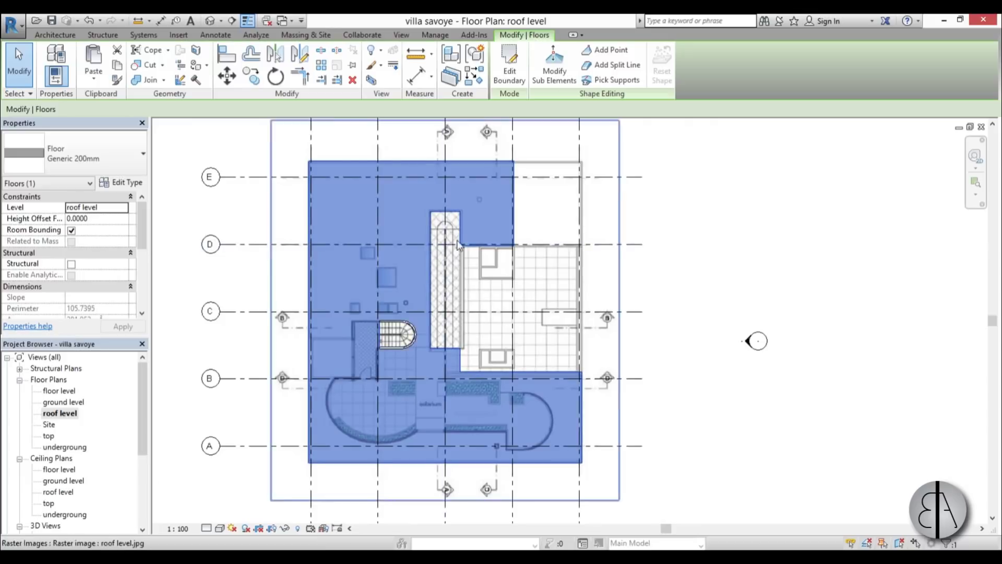
pyautogui.moveTo(415, 248); pyautogui.dragTo(420, 238, button='middle')
pyautogui.rightClick(700, 216)
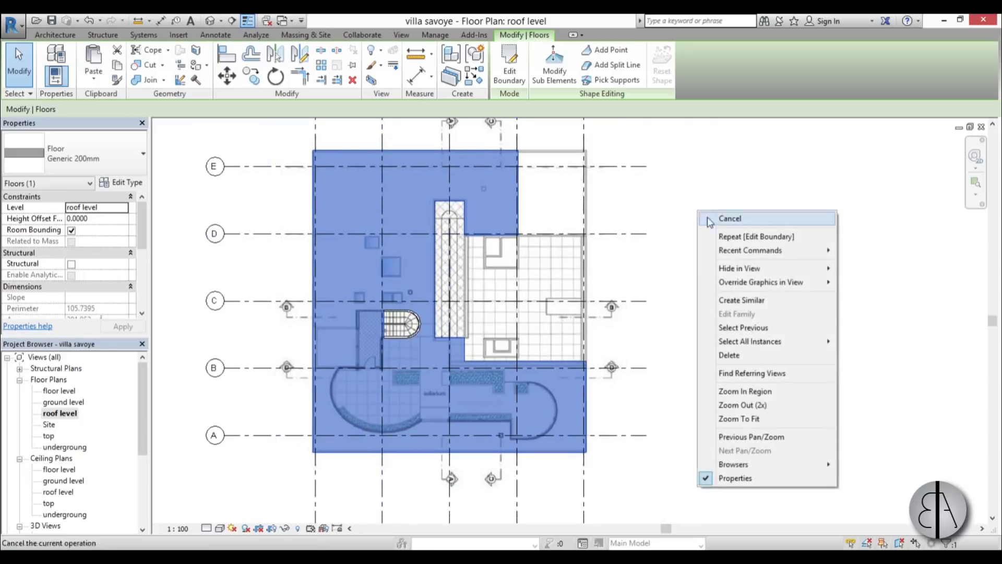
pyautogui.moveTo(773, 291)
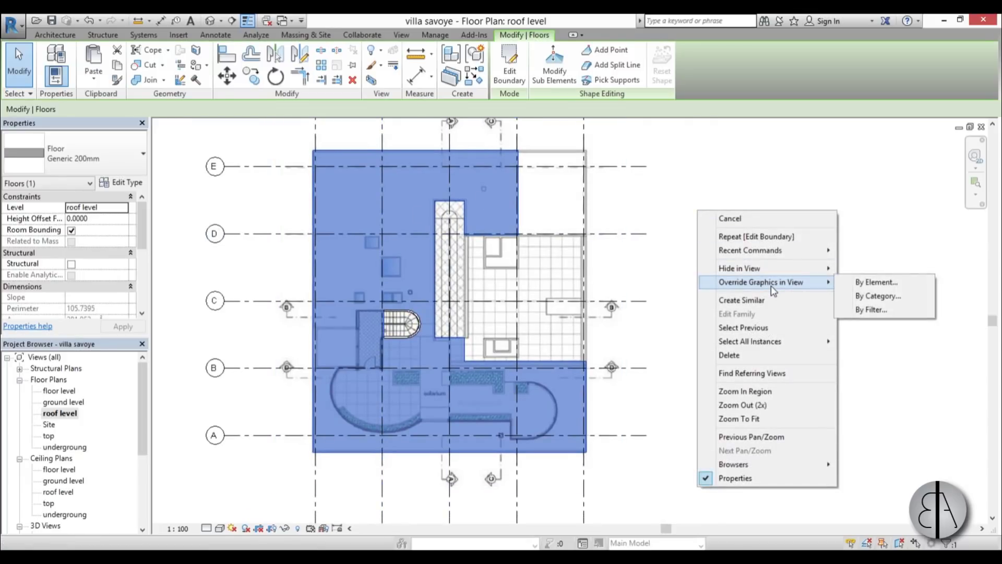
pyautogui.click(881, 286)
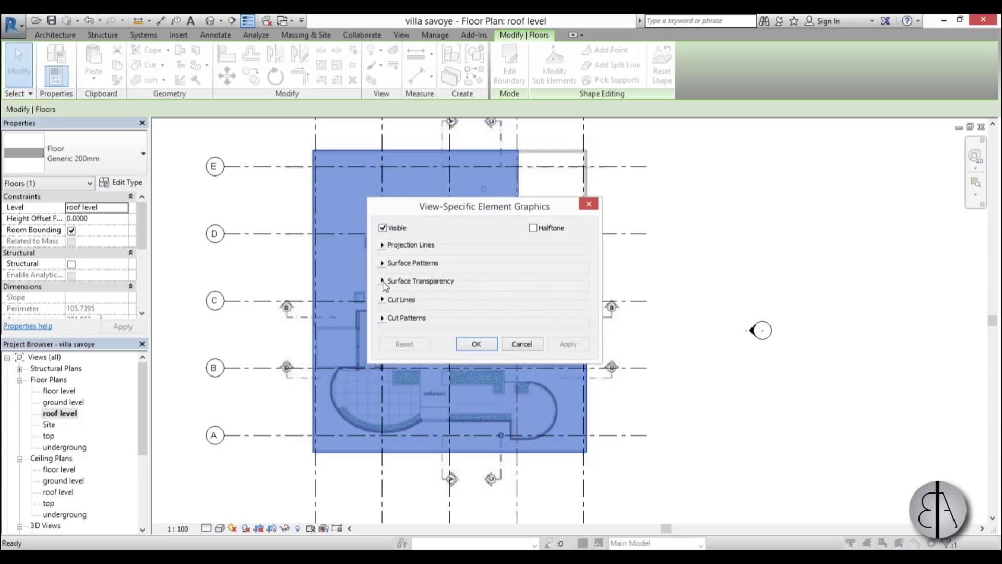
pyautogui.click(382, 281)
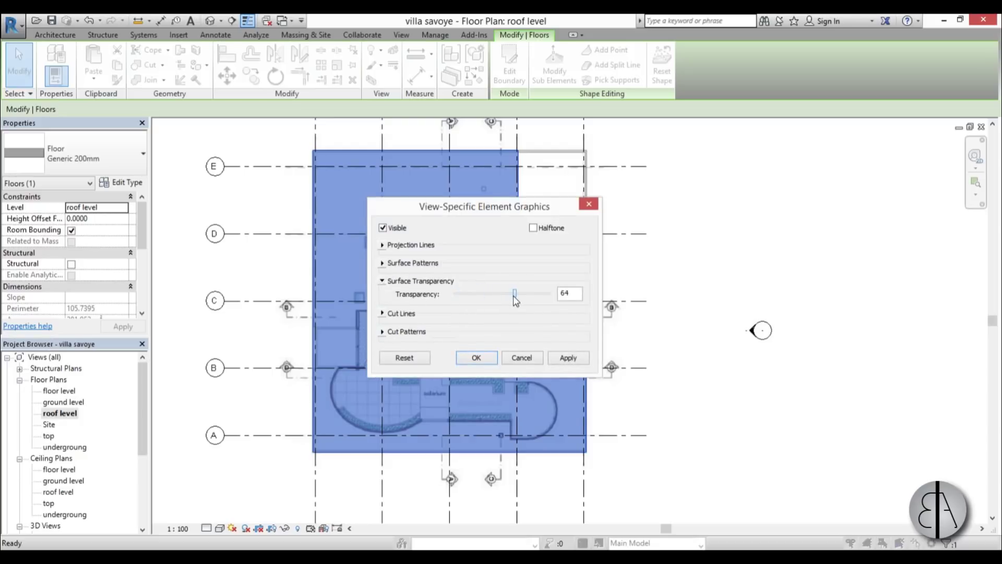
pyautogui.click(561, 361)
pyautogui.click(476, 357)
pyautogui.scroll(3, 405, 347)
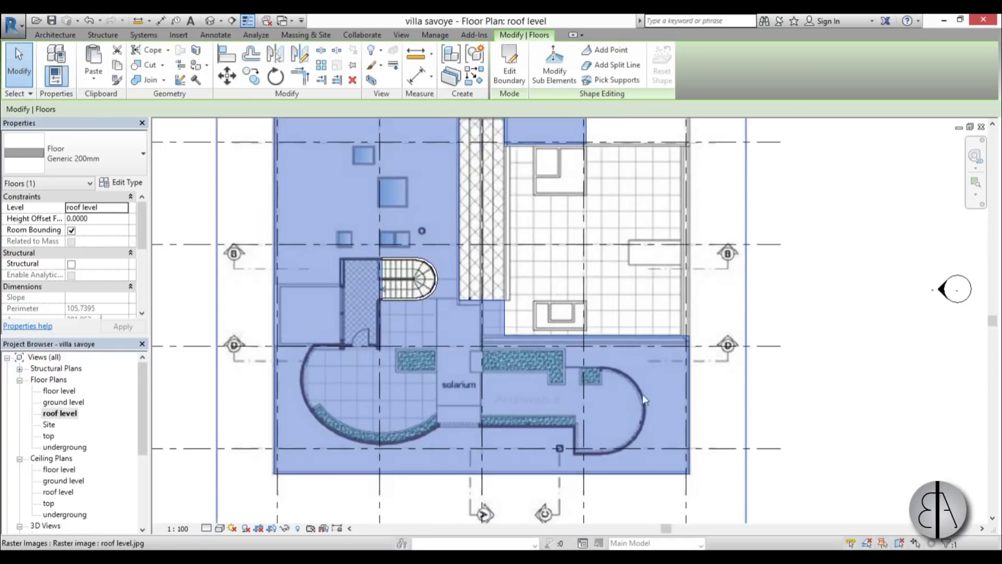
pyautogui.click(804, 421)
# - Set up a new Generic - 100mm basic wall on the roof level with its top constrained up to level: top
pyautogui.scroll(3, 379, 258)
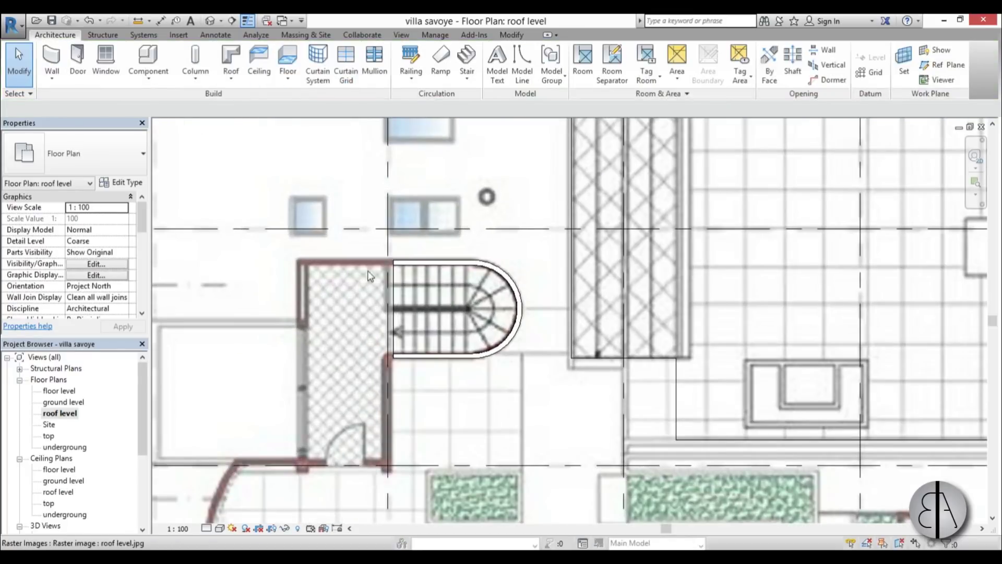
pyautogui.press('w')
pyautogui.press('a')
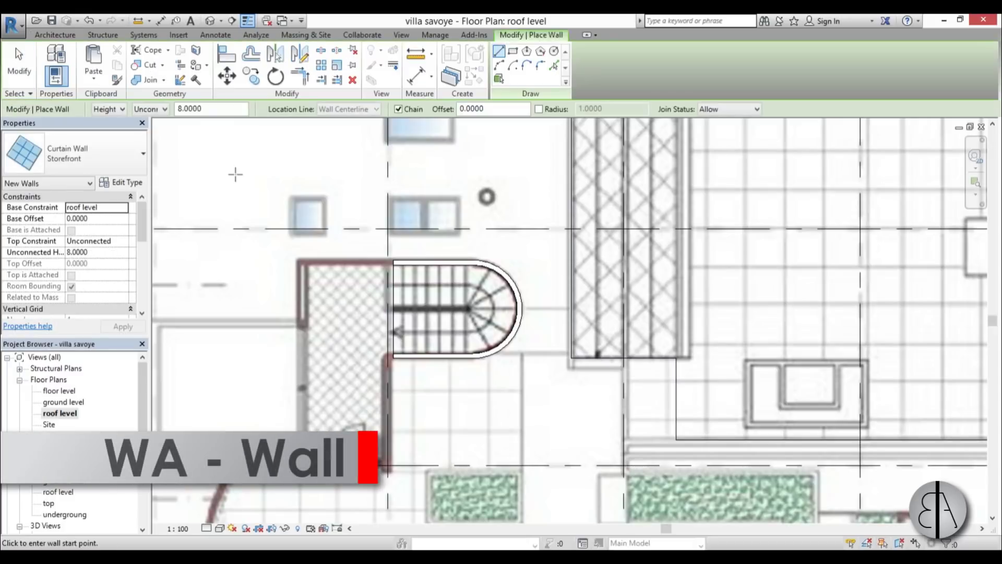
pyautogui.click(100, 153)
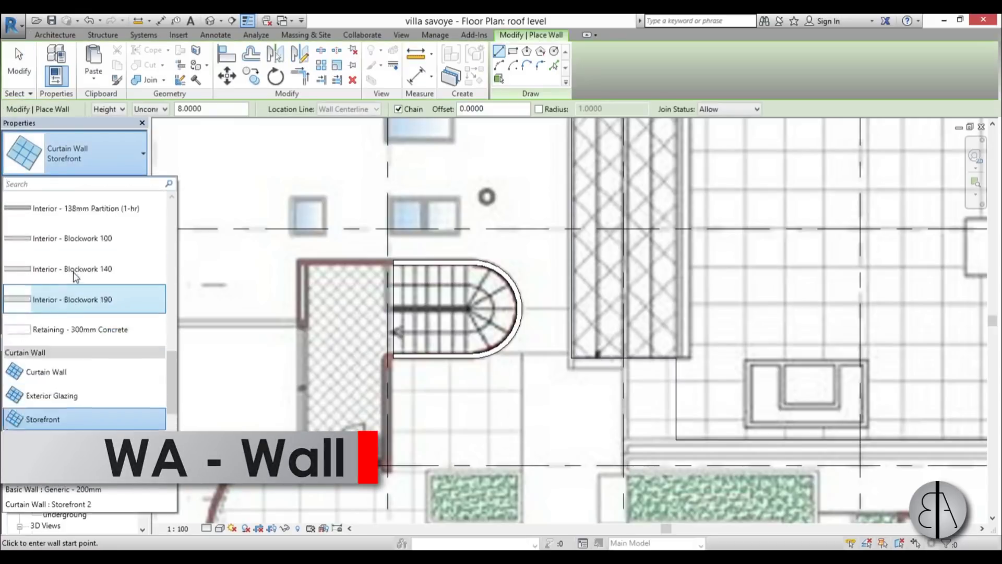
pyautogui.scroll(6, 78, 281)
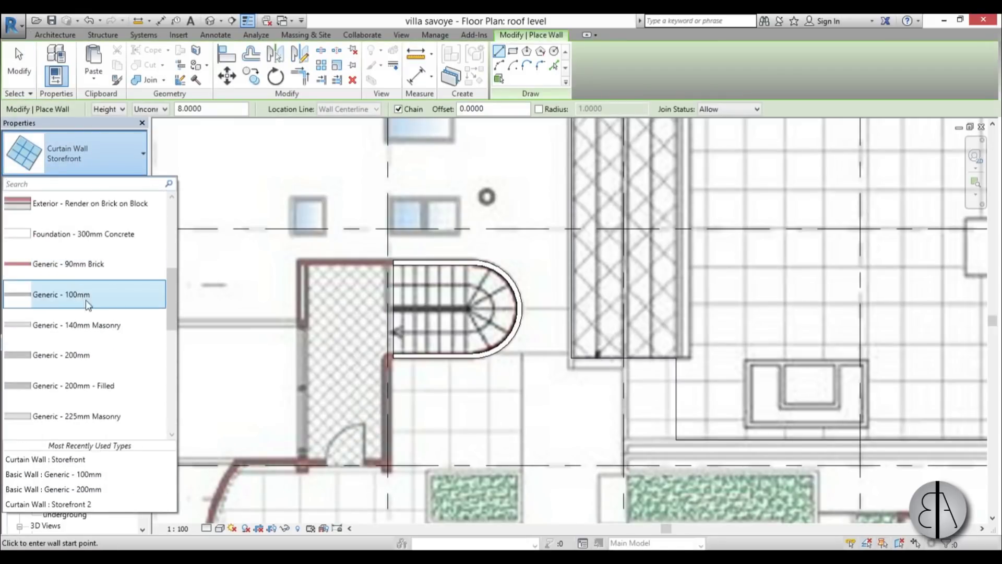
pyautogui.click(87, 301)
pyautogui.scroll(2, 265, 276)
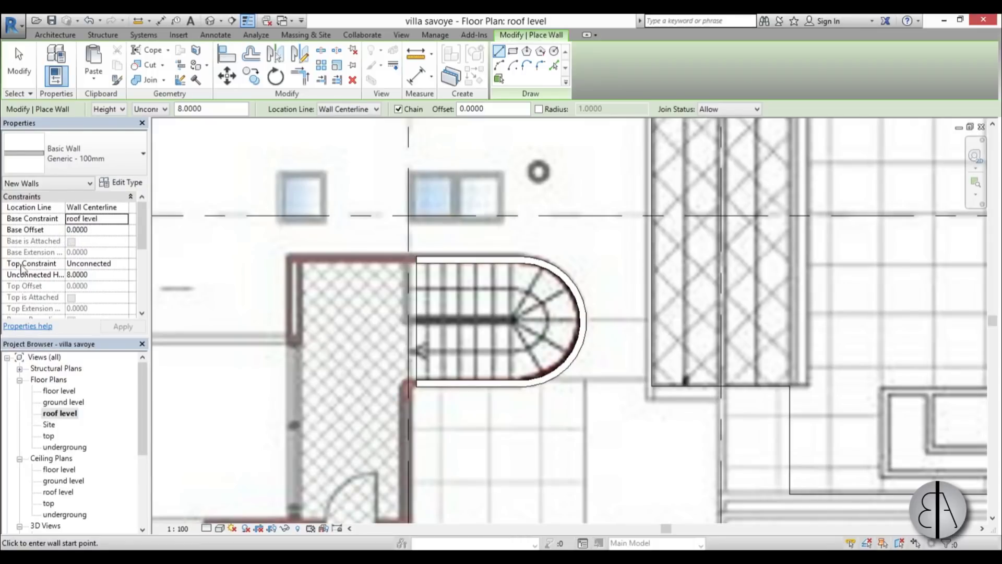
pyautogui.click(123, 263)
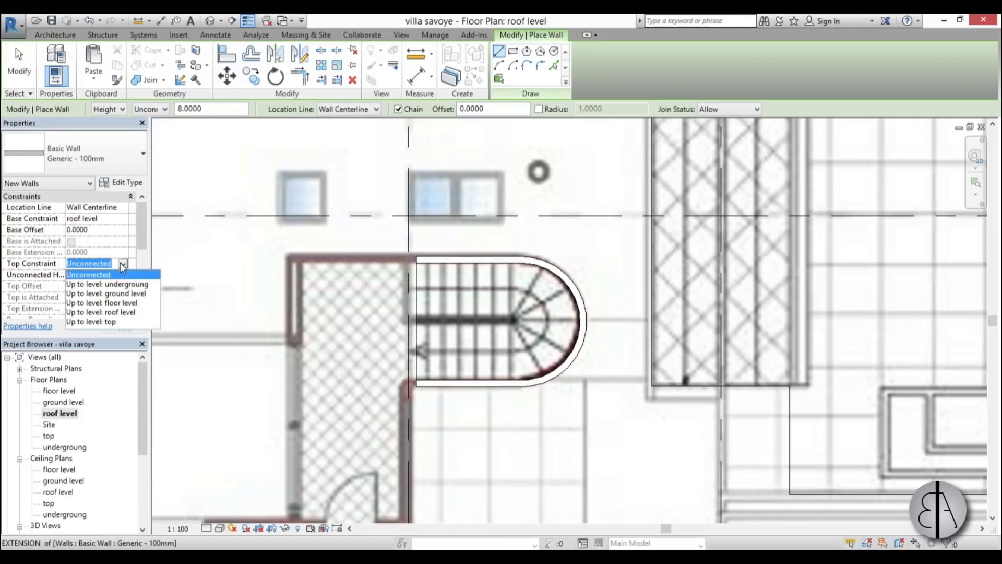
pyautogui.click(102, 322)
# - Draw the stair enclosure's walls from the upper stair wall's end, about 1.82 m across and down to the door wall line
pyautogui.scroll(1, 415, 266)
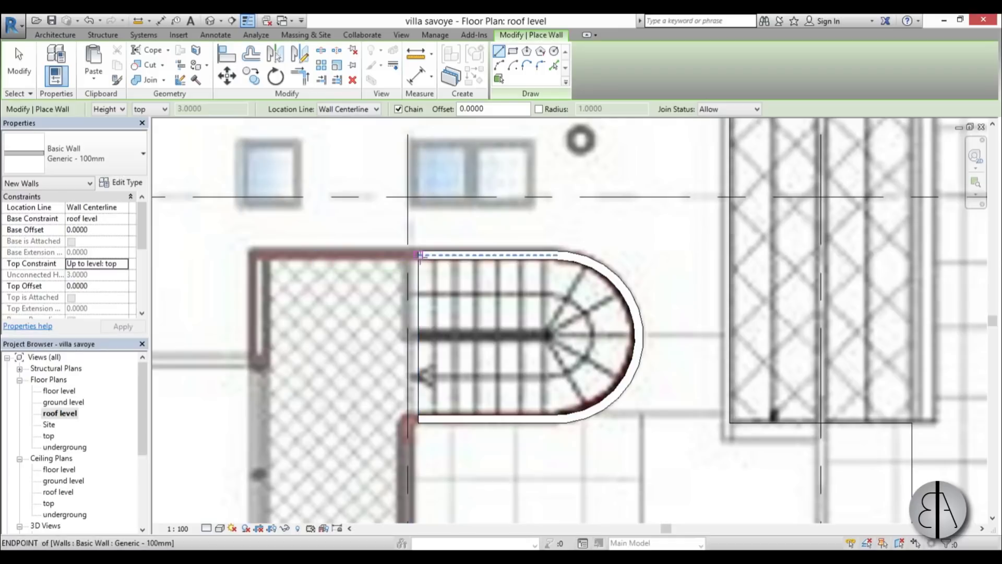
pyautogui.click(419, 255)
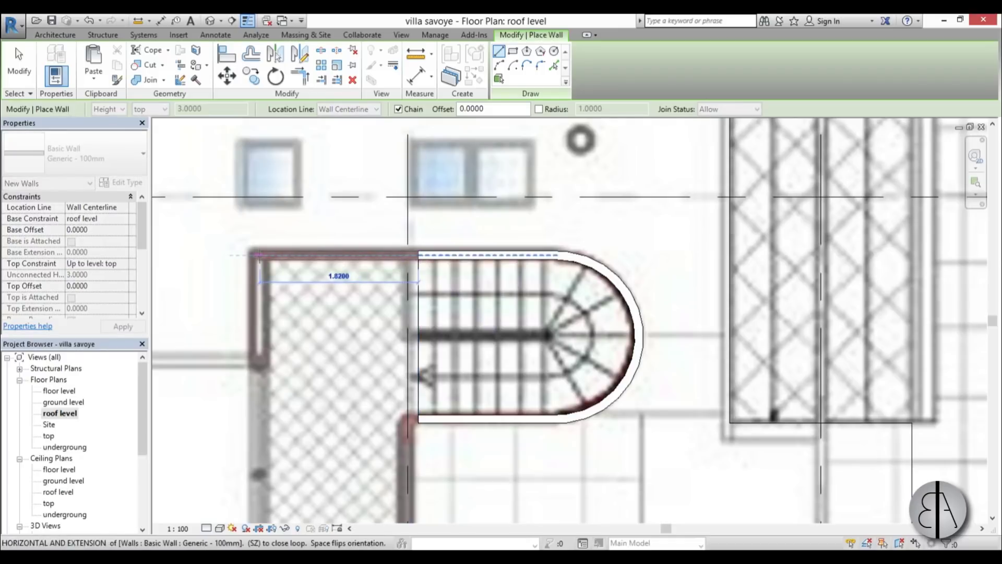
pyautogui.click(260, 255)
pyautogui.scroll(-2, 290, 326)
pyautogui.moveTo(298, 339); pyautogui.dragTo(418, 147, button='middle')
pyautogui.scroll(2, 375, 221)
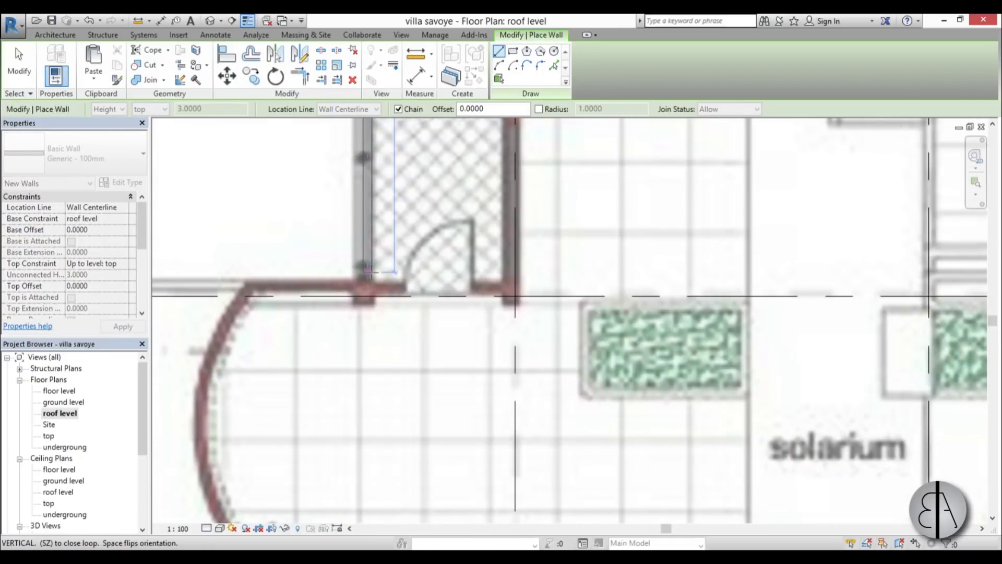
pyautogui.click(368, 290)
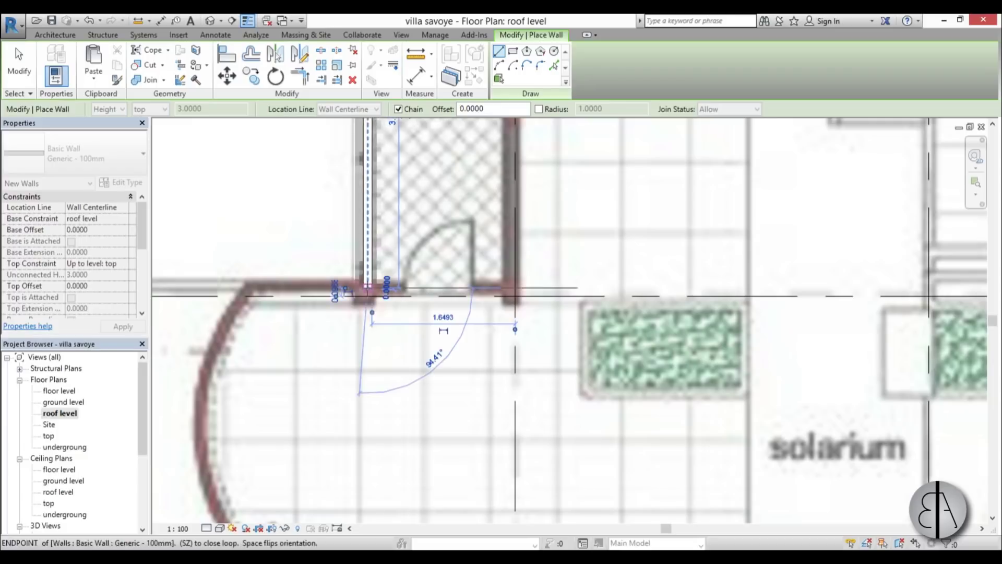
pyautogui.press('Escape')
# - Draw walls from the lower stair wall's end, about 2.1 m down and about 3.1 m across to the solarium curve's start
pyautogui.scroll(-2, 477, 323)
pyautogui.moveTo(476, 326); pyautogui.dragTo(418, 413, button='middle')
pyautogui.scroll(3, 444, 292)
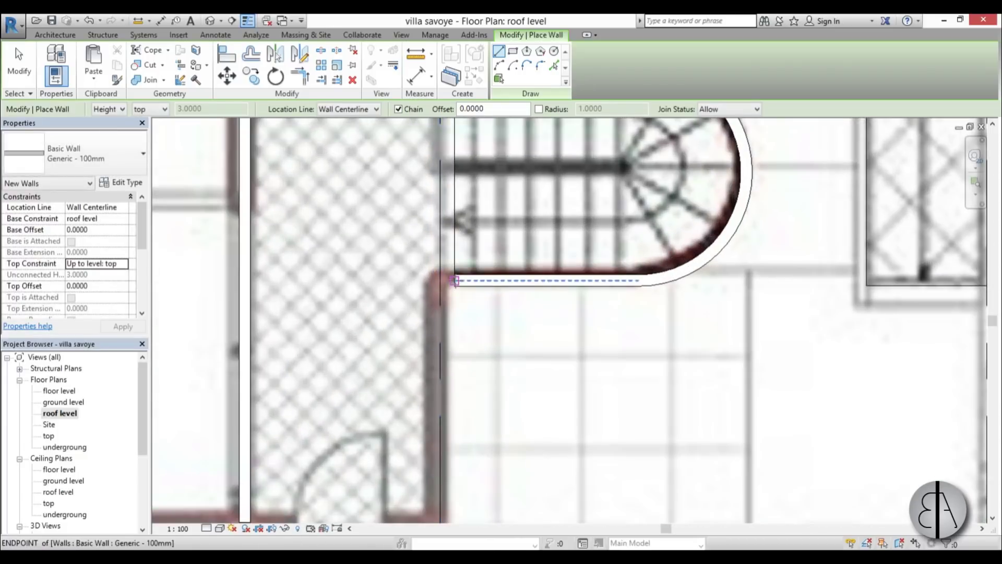
pyautogui.click(454, 281)
pyautogui.scroll(-3, 456, 292)
pyautogui.scroll(3, 452, 397)
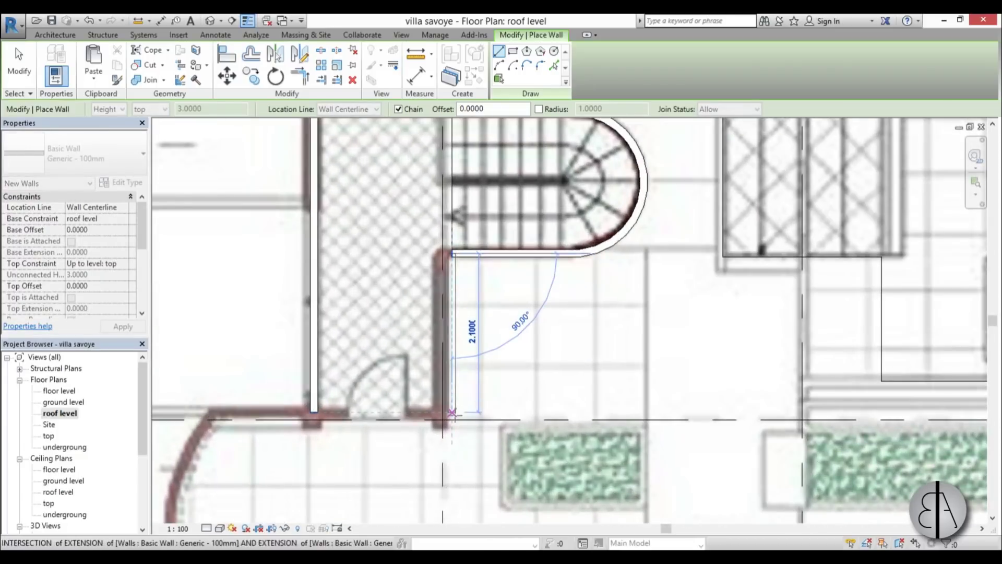
pyautogui.click(452, 412)
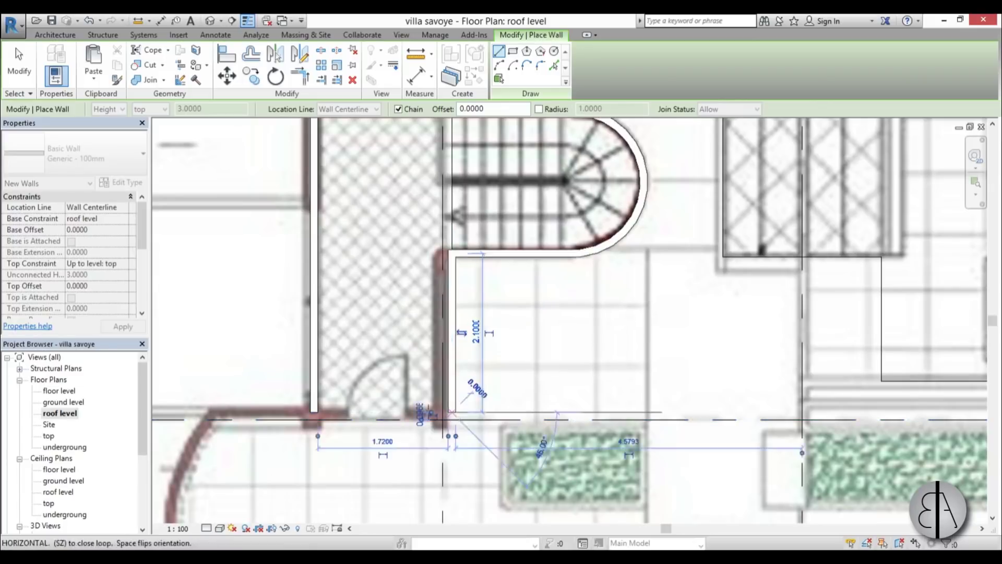
pyautogui.click(217, 413)
# - Continue the wall with a start-end-radius arc tracing the upper part of the solarium's large curve
pyautogui.scroll(-3, 443, 202)
pyautogui.scroll(4, 384, 167)
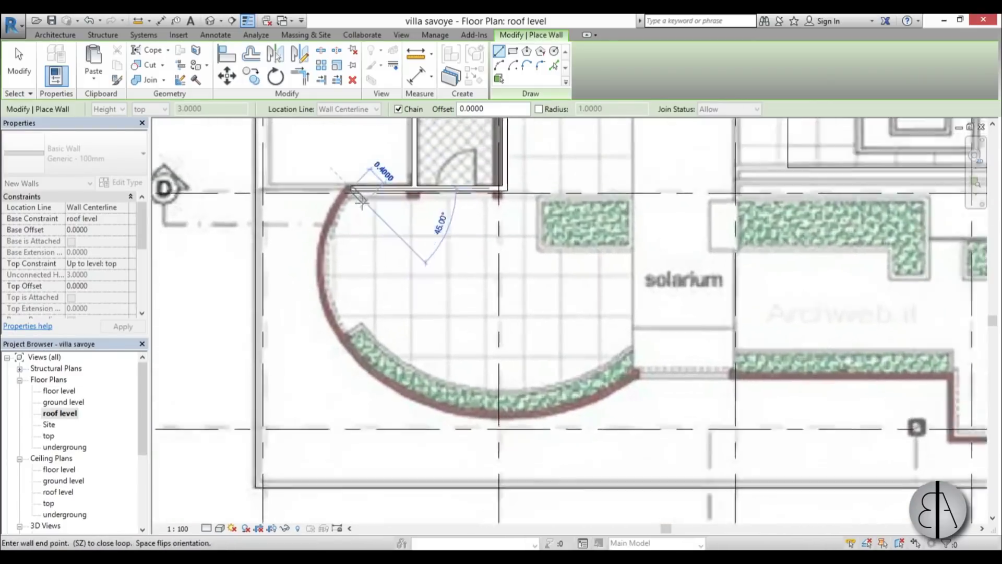
pyautogui.scroll(1, 362, 200)
pyautogui.click(498, 65)
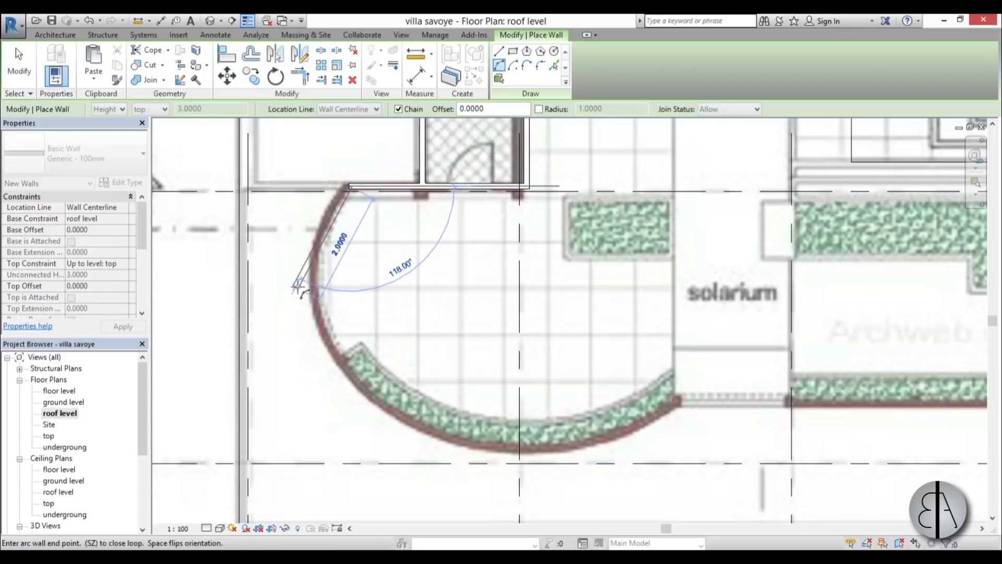
pyautogui.click(323, 323)
pyautogui.scroll(2, 318, 253)
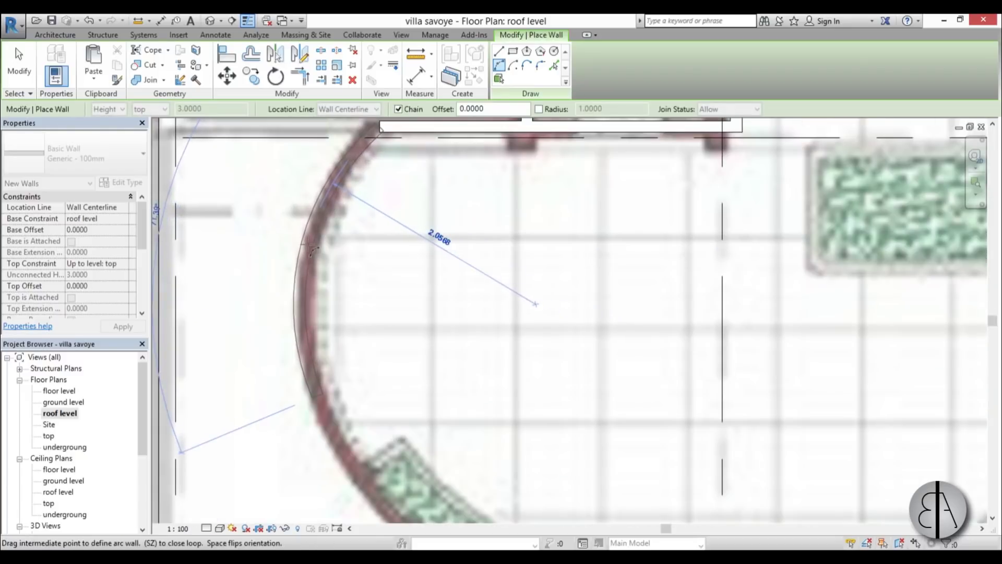
pyautogui.click(308, 243)
# - Trace the rest of the solarium's large curve with two more arc walls, ending where the straight planter wall begins
pyautogui.scroll(-3, 305, 250)
pyautogui.scroll(2, 396, 429)
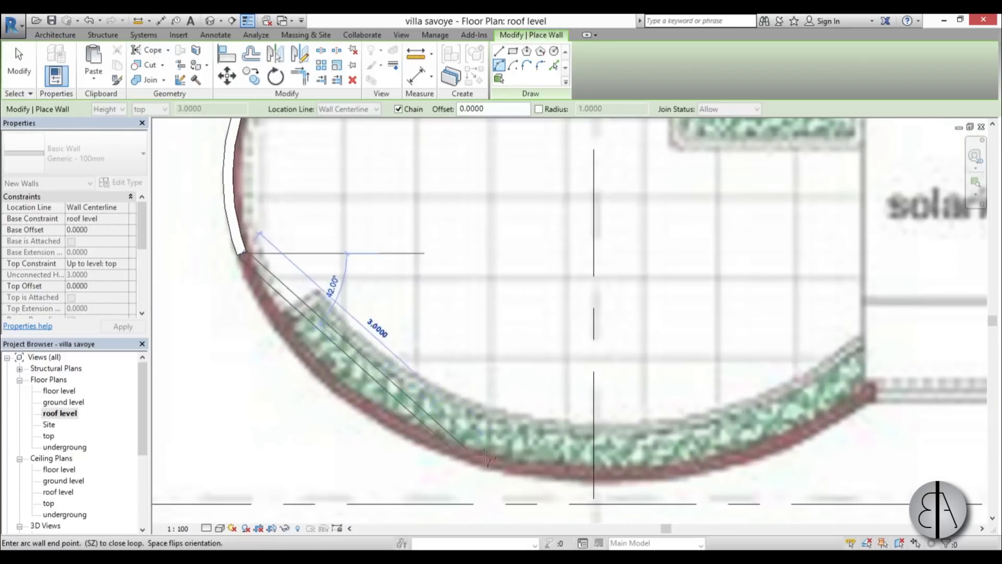
pyautogui.click(483, 461)
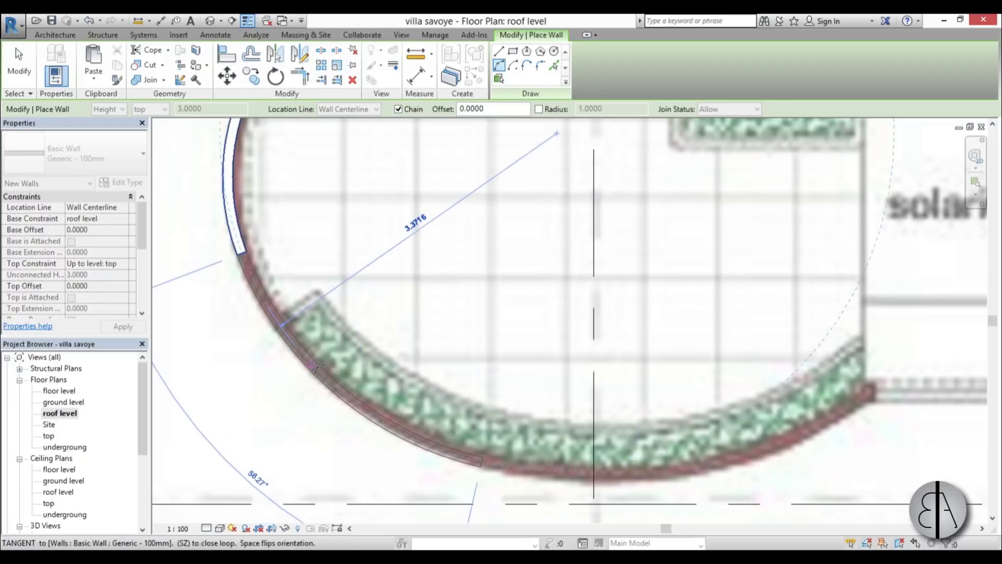
pyautogui.click(319, 370)
pyautogui.scroll(-2, 173, 329)
pyautogui.scroll(3, 513, 363)
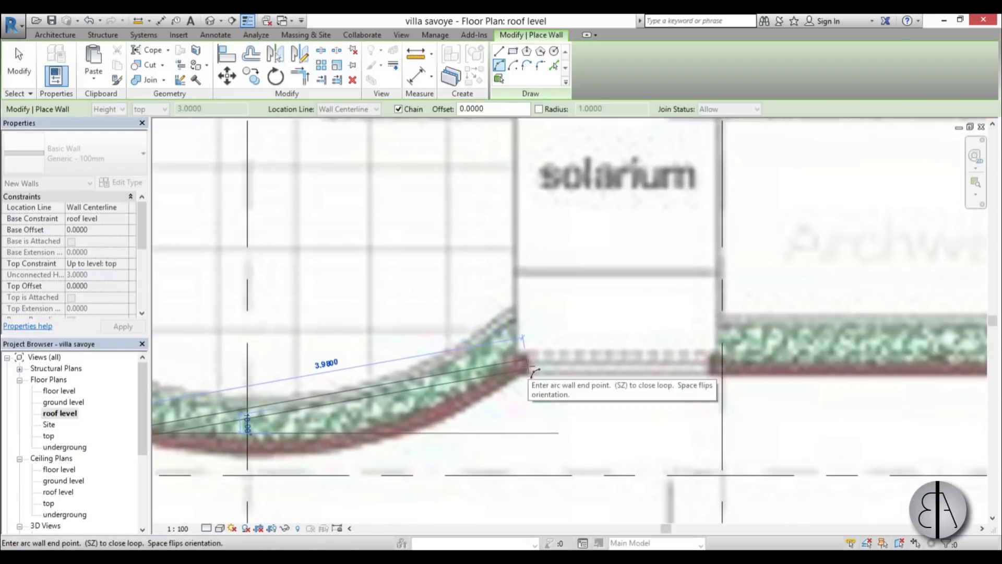
pyautogui.click(527, 368)
pyautogui.scroll(-2, 527, 368)
pyautogui.scroll(1, 514, 379)
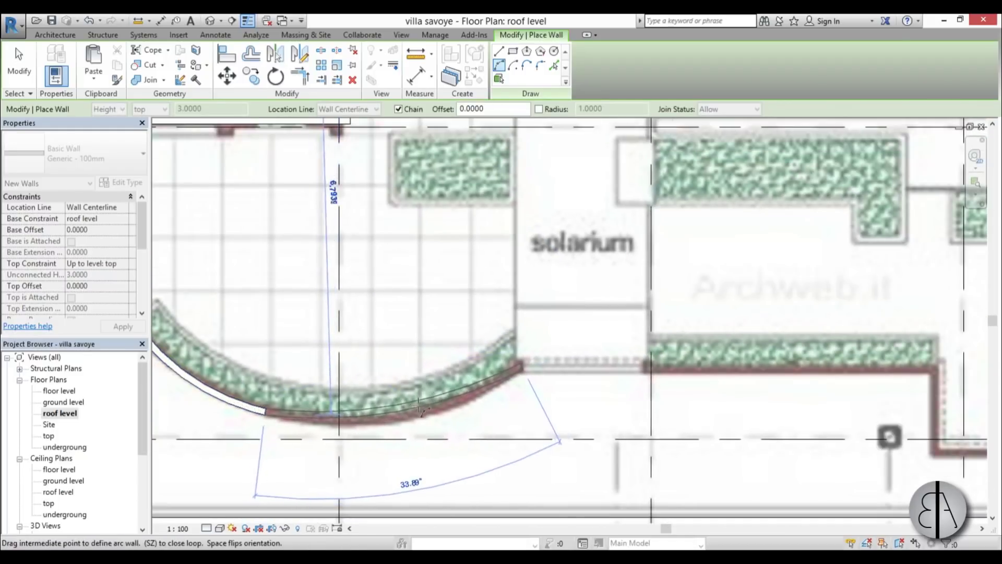
pyautogui.click(437, 414)
# - Draw straight walls about 6.2 m along the planter, down the step, and about 1.4 m across to the small curve's start
pyautogui.scroll(-2, 437, 414)
pyautogui.scroll(1, 542, 156)
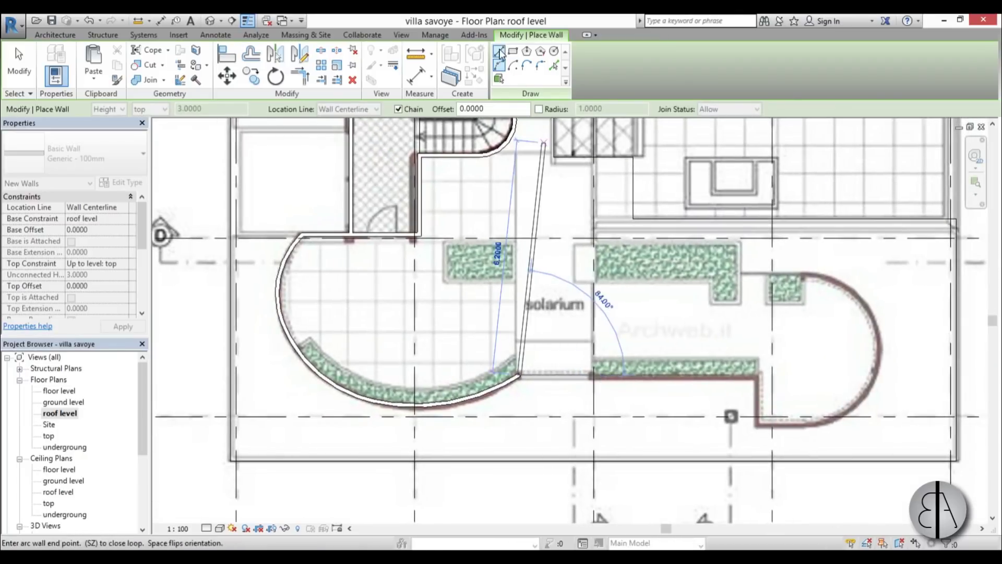
pyautogui.click(499, 51)
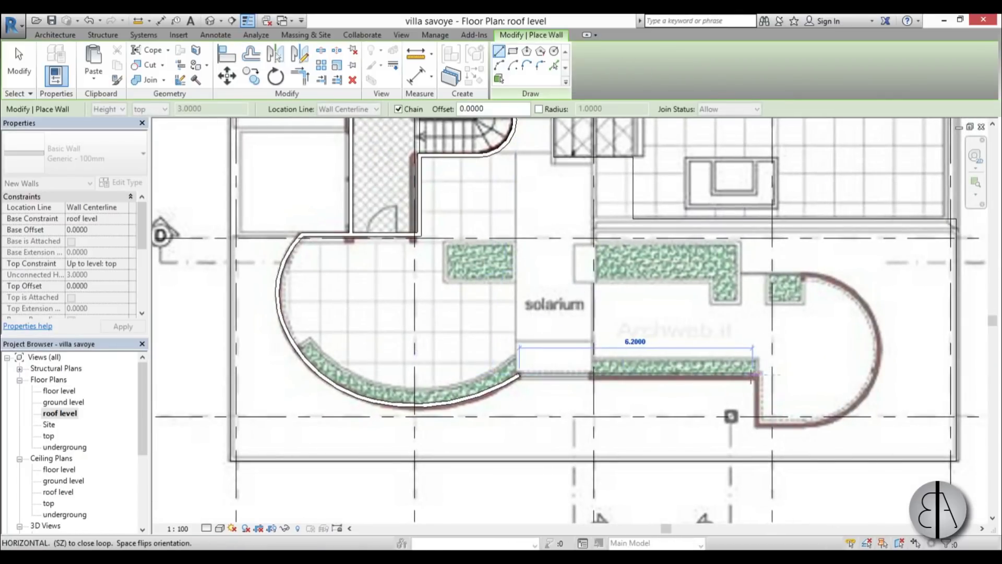
pyautogui.click(757, 374)
pyautogui.scroll(3, 756, 417)
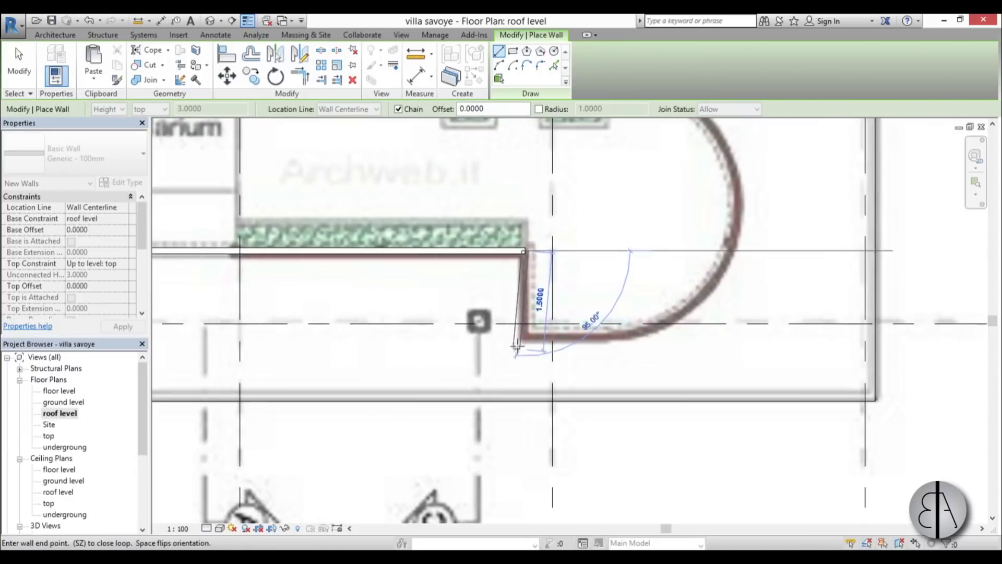
pyautogui.click(526, 335)
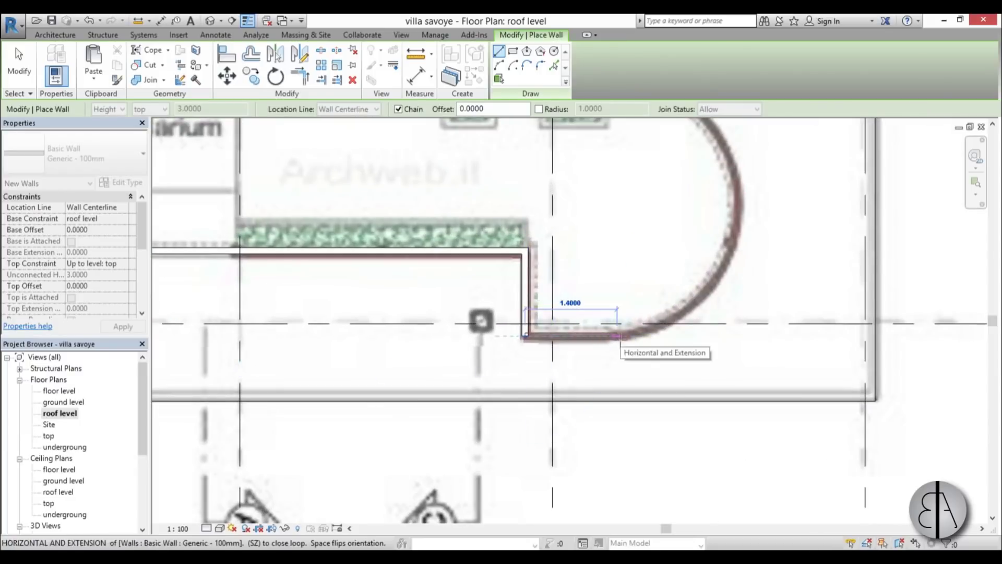
pyautogui.click(618, 336)
# - Close off the solarium wall with a semicircular arc wall of about 2 m radius around the small curved end
pyautogui.scroll(-2, 576, 348)
pyautogui.moveTo(576, 349); pyautogui.dragTo(454, 395, button='middle')
pyautogui.scroll(2, 492, 348)
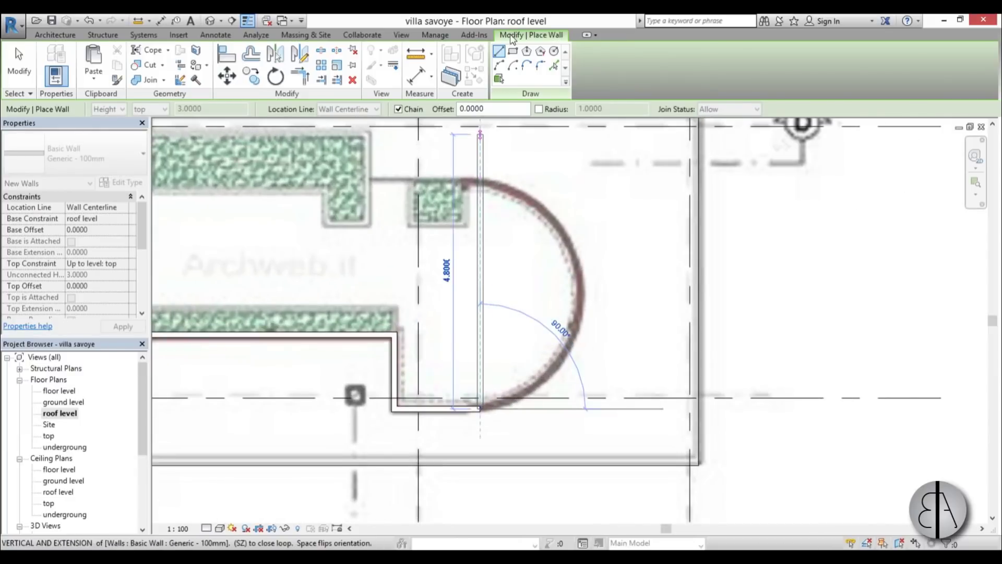
pyautogui.click(500, 67)
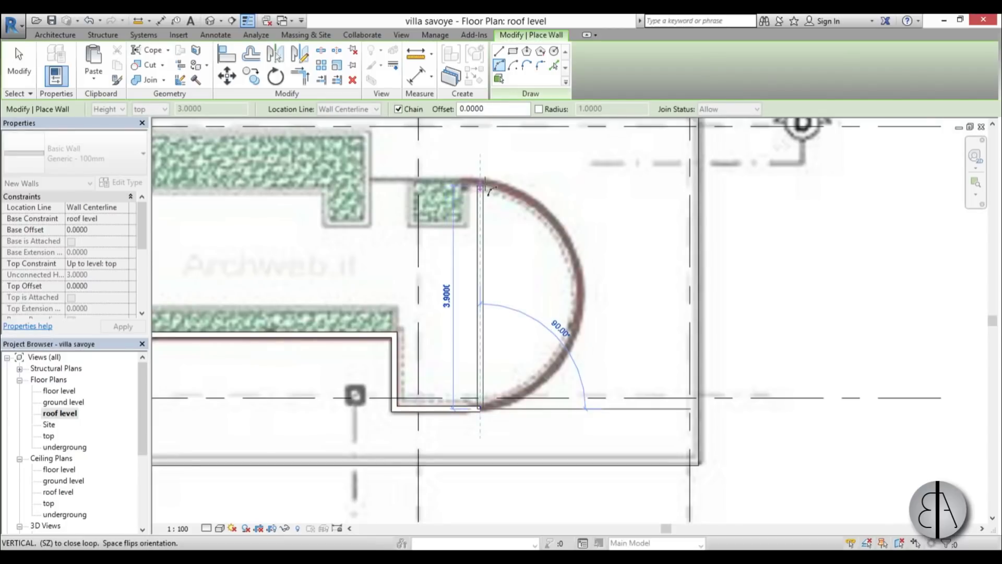
pyautogui.click(481, 180)
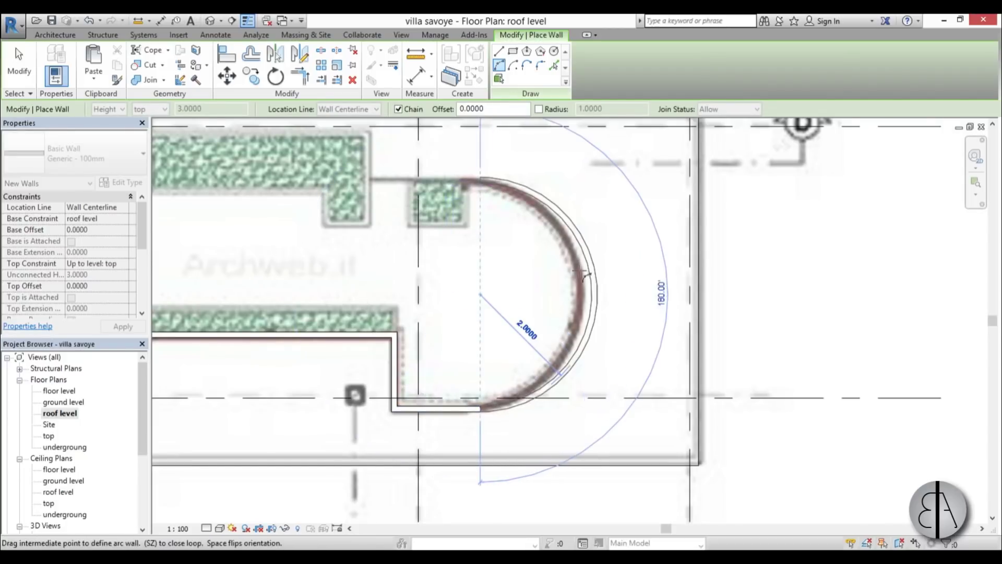
pyautogui.click(583, 271)
pyautogui.press('Escape')
pyautogui.press('Escape')
pyautogui.scroll(-4, 550, 313)
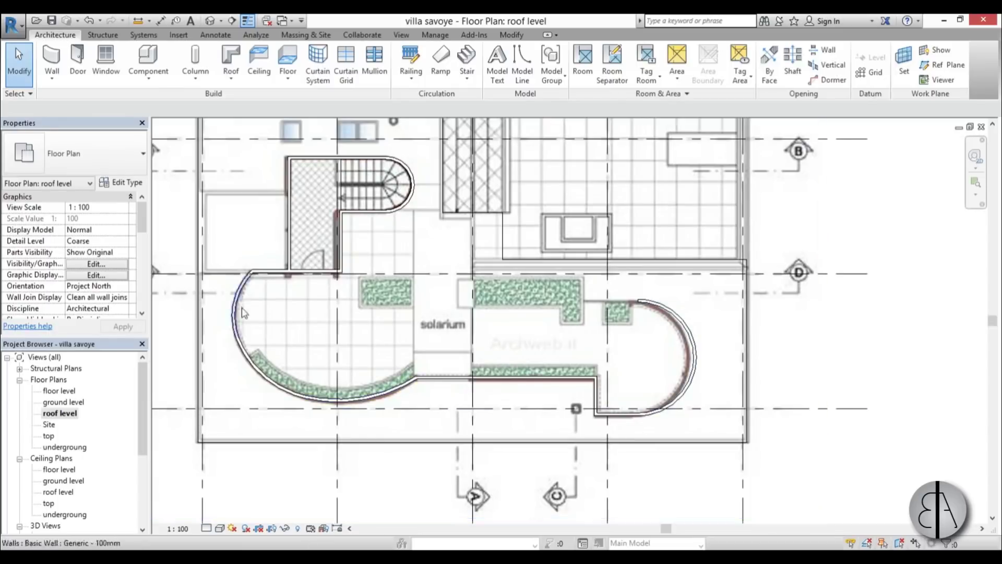
# - Place an M_Single-Flush 0813 x 2134mm door in the stair enclosure's lower wall, over the door drawn on the reference plan
pyautogui.scroll(-1, 299, 277)
pyautogui.scroll(4, 308, 297)
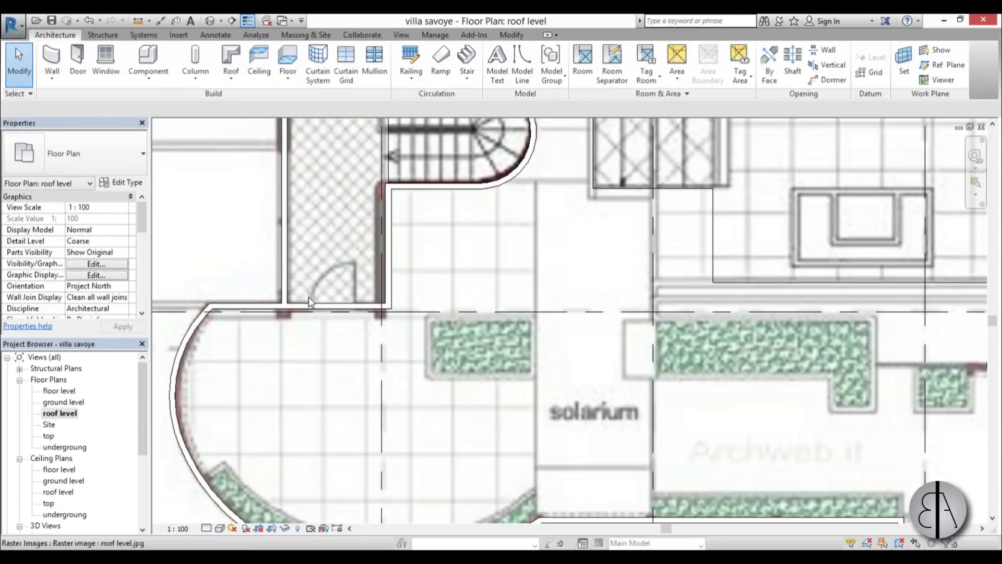
pyautogui.scroll(-2, 326, 308)
pyautogui.press('d')
pyautogui.press('r')
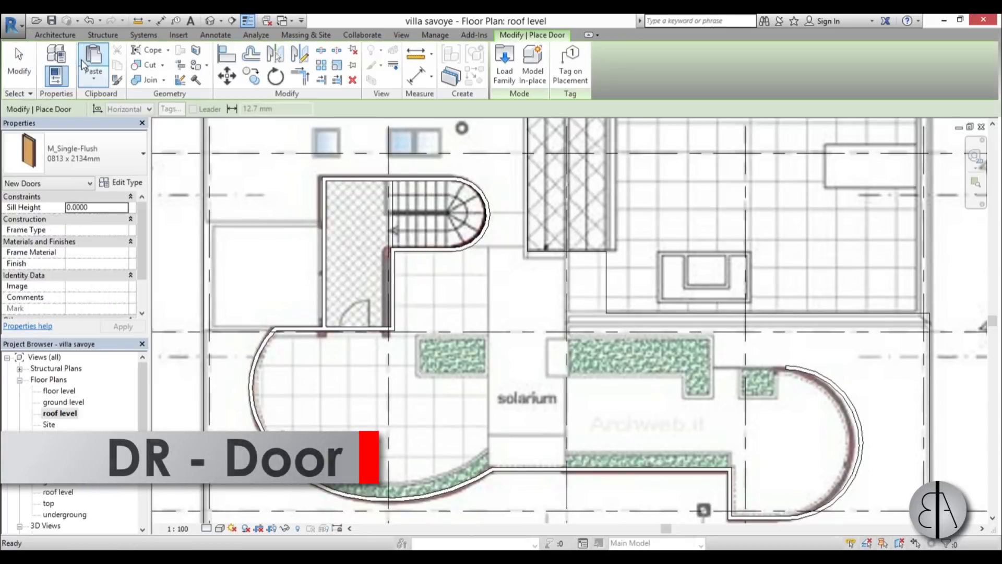
pyautogui.click(68, 159)
pyautogui.click(68, 158)
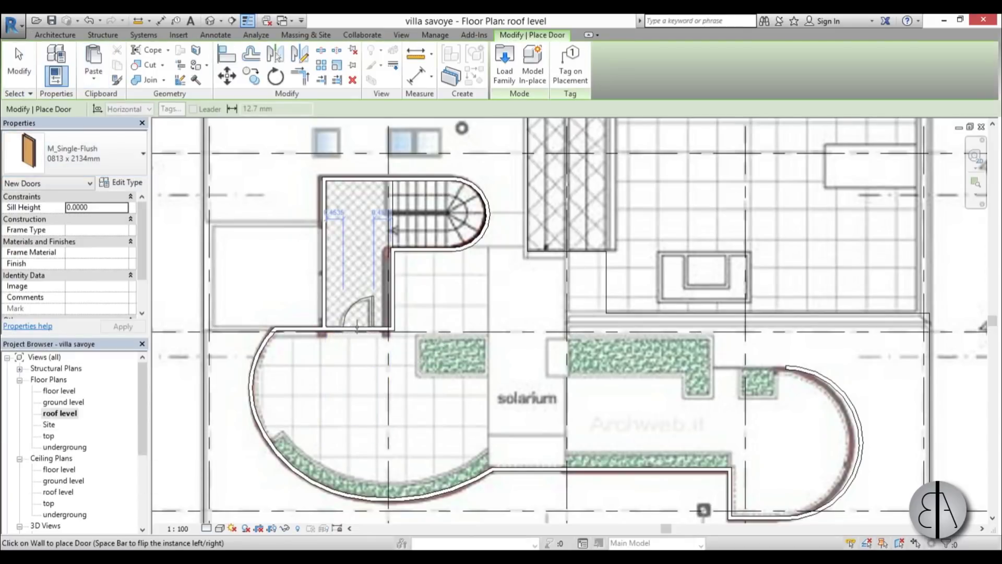
pyautogui.click(354, 327)
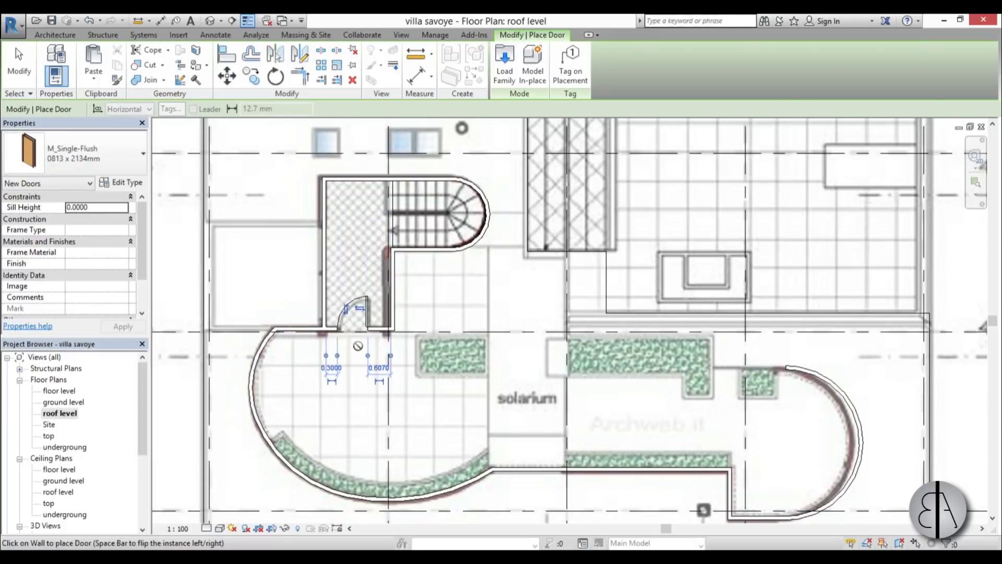
pyautogui.press('Escape')
pyautogui.press('Escape')
# - Open the default 3D view and examine the new stair enclosure and solarium walls up close
pyautogui.scroll(-2, 328, 343)
pyautogui.scroll(2, 291, 267)
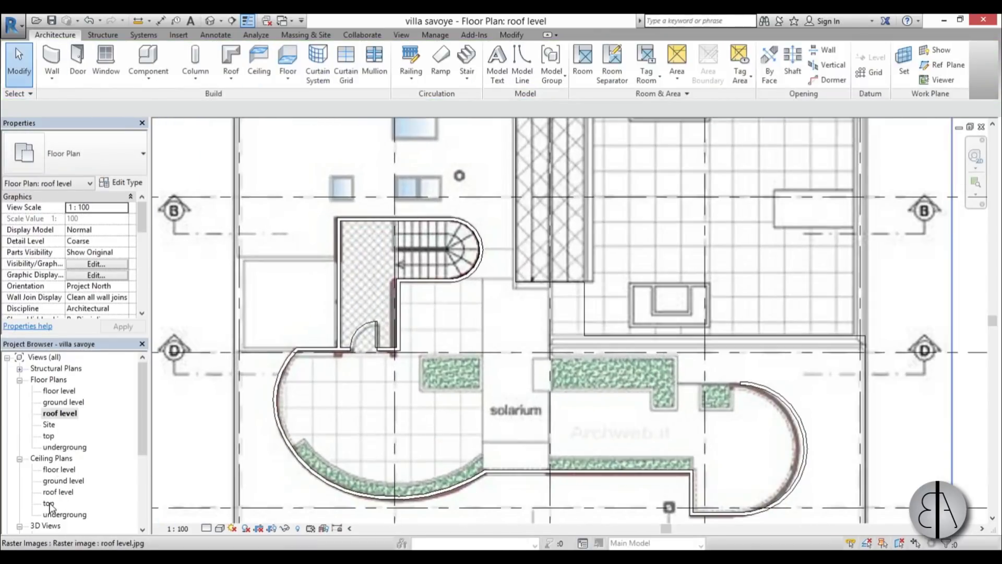
pyautogui.click(211, 21)
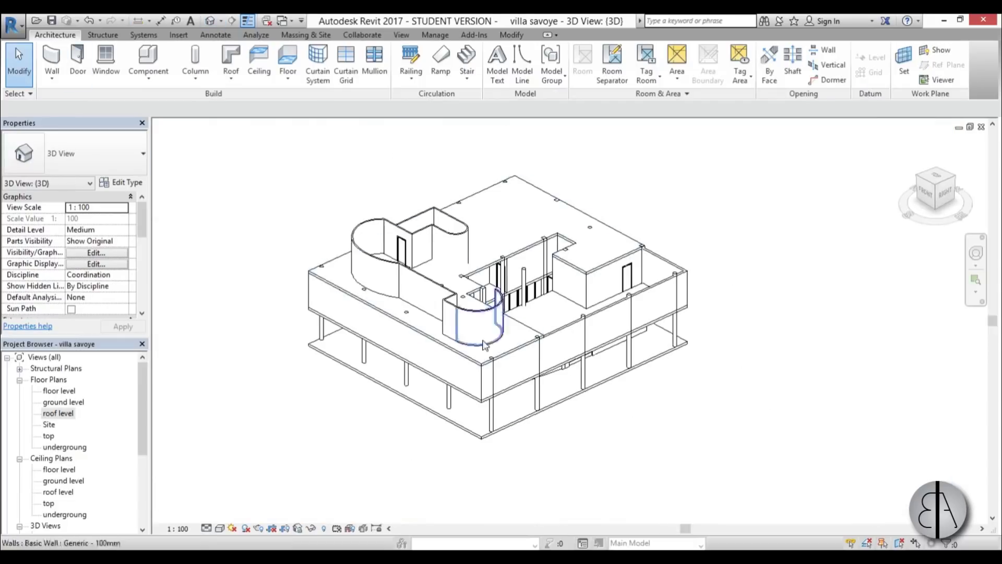
pyautogui.keyDown('shift'); pyautogui.moveTo(365, 365); pyautogui.dragTo(600, 309, button='middle'); pyautogui.keyUp('shift')
pyautogui.scroll(5, 600, 308)
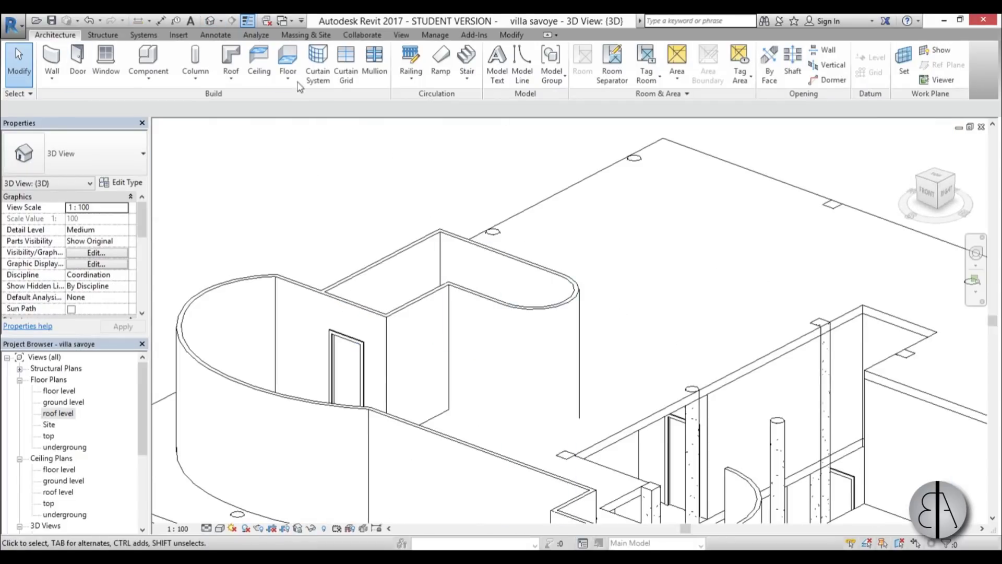
# - Begin a Generic 200mm floor sketch for the stair enclosure's roof, with its level set to top
pyautogui.click(288, 58)
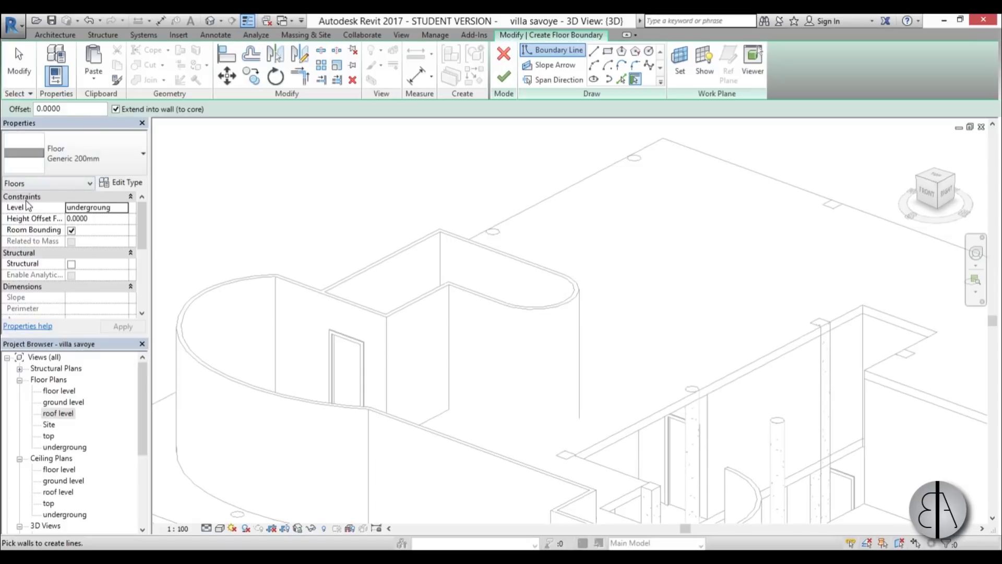
pyautogui.click(125, 208)
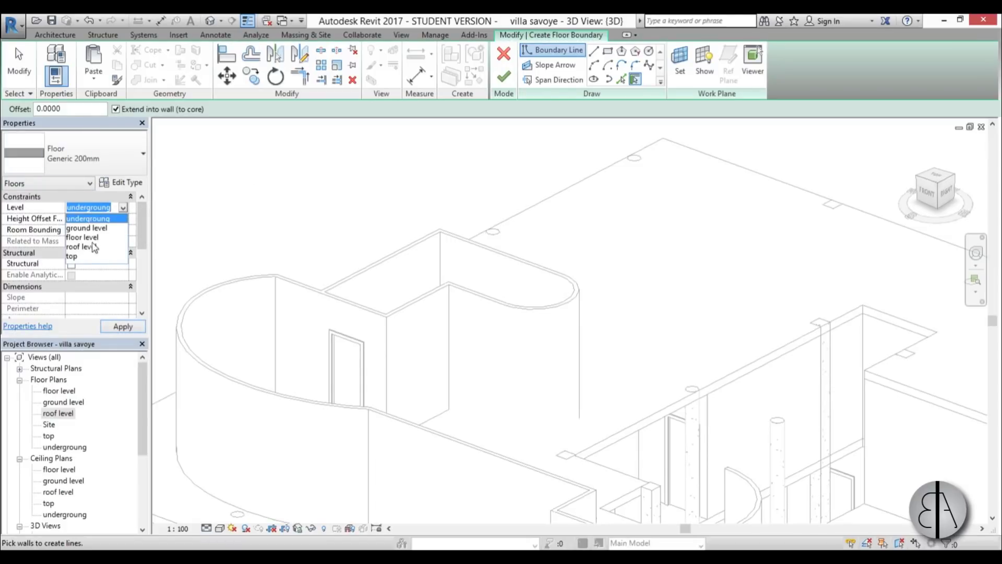
pyautogui.click(78, 257)
pyautogui.click(122, 327)
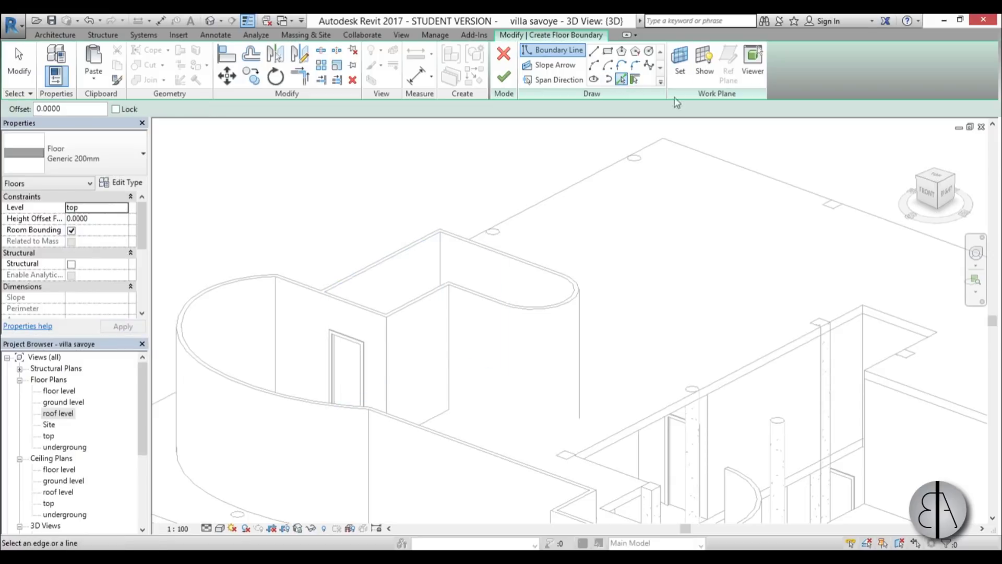
pyautogui.click(636, 81)
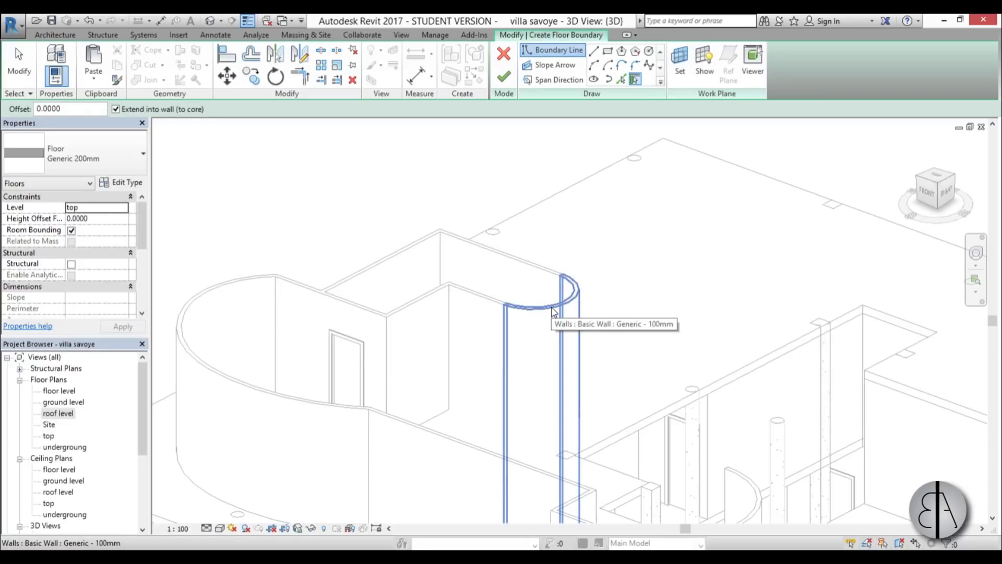
pyautogui.press('Tab')
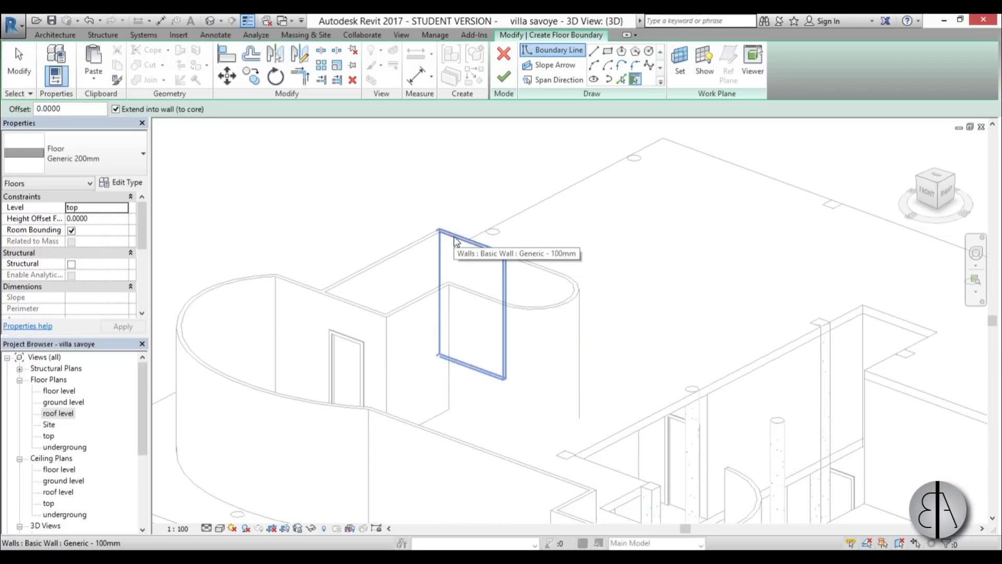
pyautogui.press('Tab')
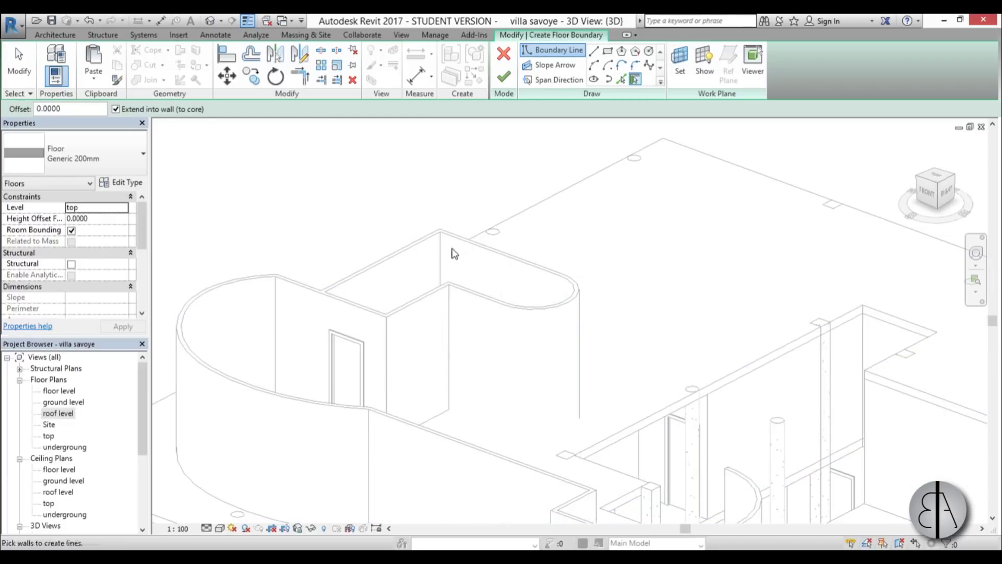
pyautogui.scroll(-4, 494, 325)
pyautogui.keyDown('shift'); pyautogui.moveTo(458, 313); pyautogui.dragTo(459, 337, button='middle'); pyautogui.keyUp('shift')
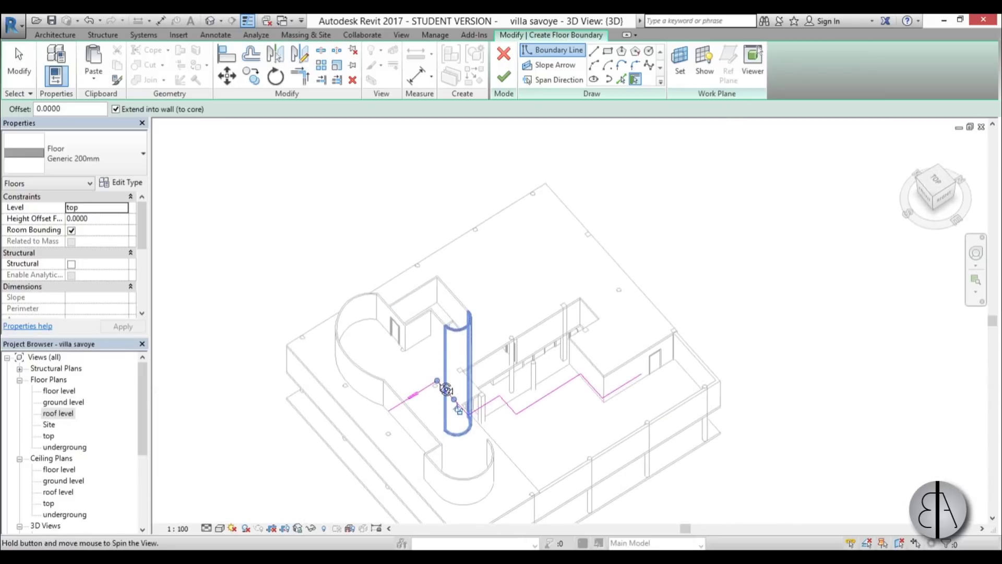
pyautogui.press('Escape')
pyautogui.moveTo(671, 442); pyautogui.dragTo(346, 371)
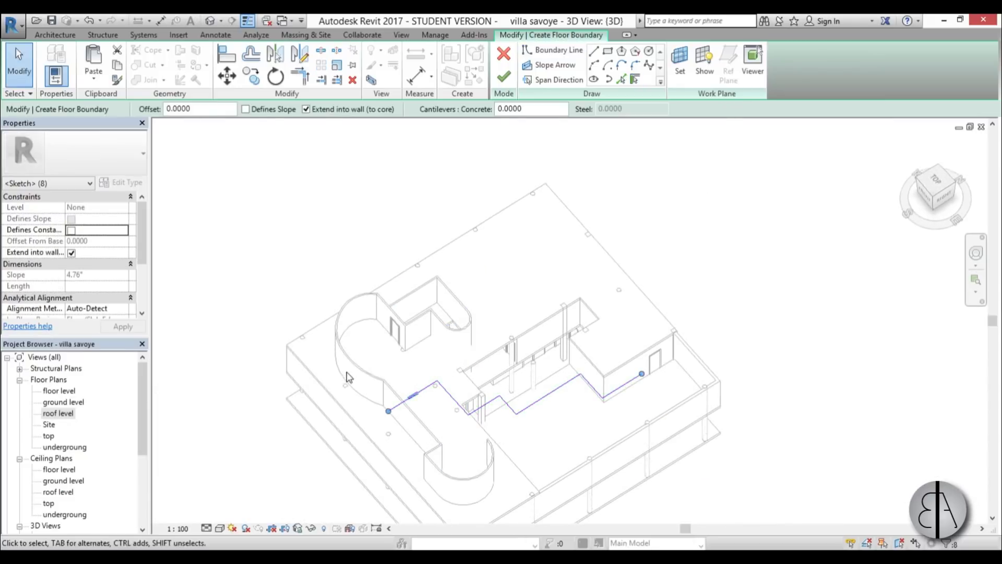
pyautogui.press('Delete')
# - Pick the upper outer edges of the stair enclosure's walls, including its rounded end, as floor boundary lines
pyautogui.keyDown('shift'); pyautogui.moveTo(439, 353); pyautogui.dragTo(436, 205, button='middle'); pyautogui.keyUp('shift')
pyautogui.scroll(3, 436, 206)
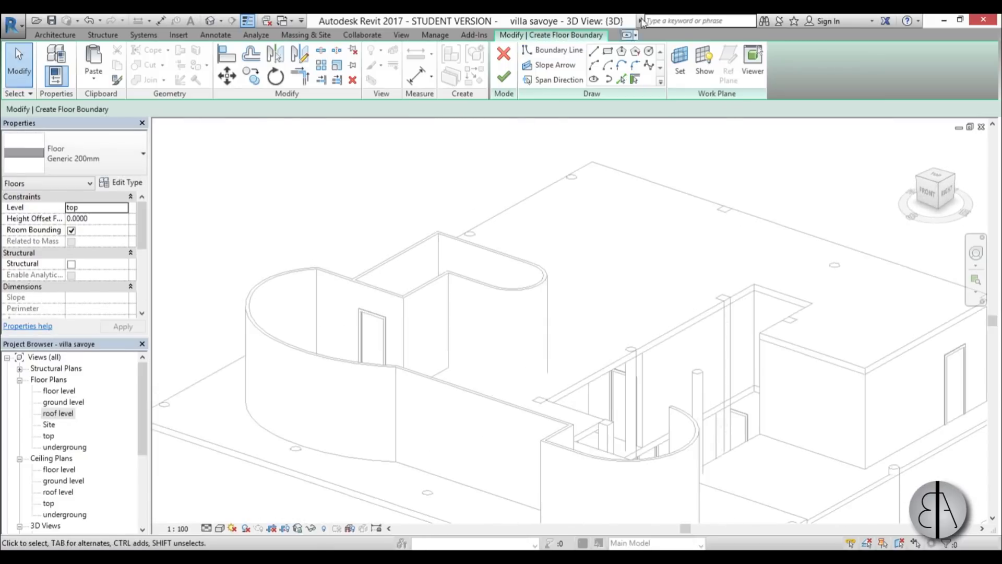
pyautogui.click(625, 82)
pyautogui.scroll(3, 369, 255)
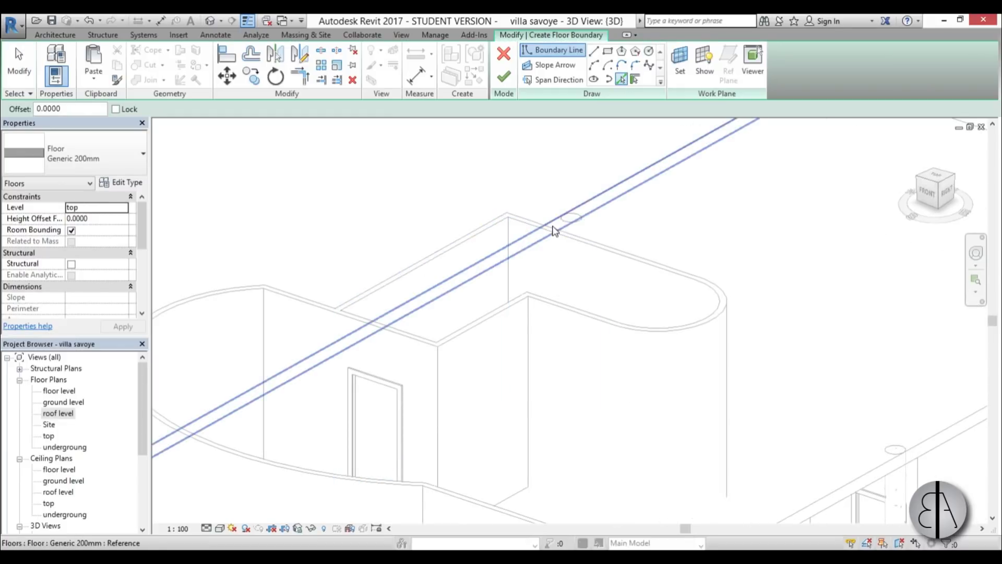
pyautogui.click(694, 337)
pyautogui.click(572, 313)
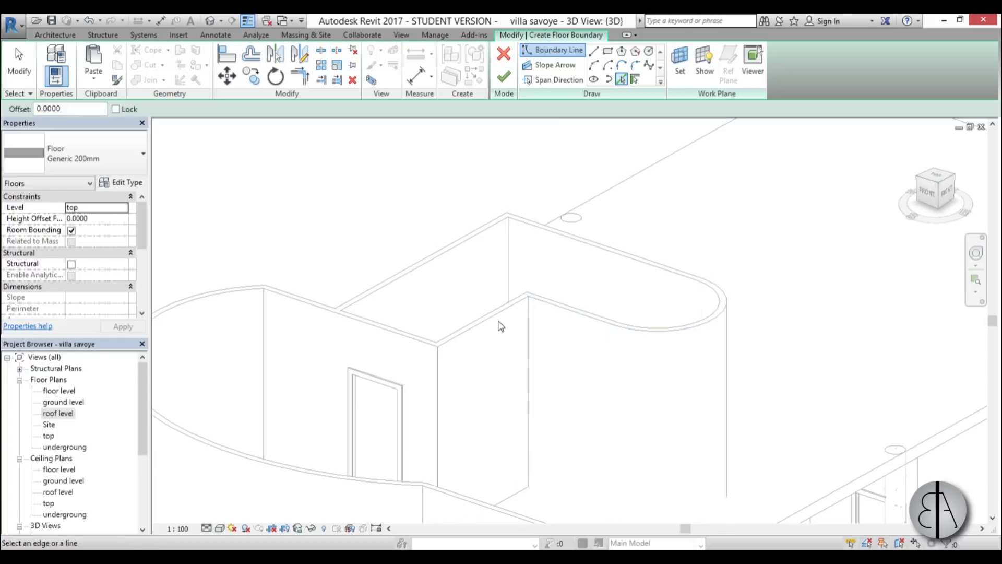
pyautogui.scroll(-5, 382, 216)
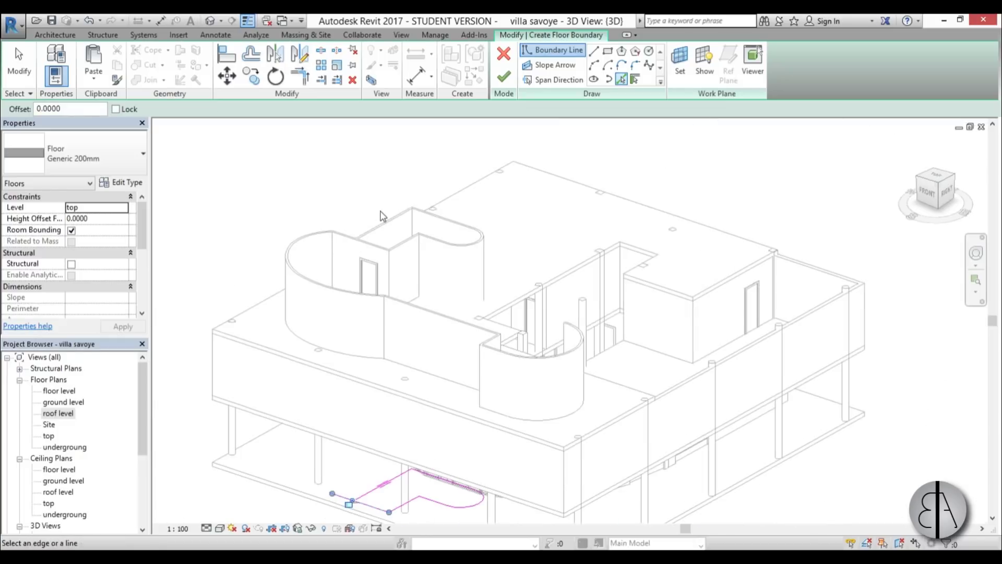
pyautogui.press('Escape')
# - Trim the two overlapping boundary lines near the solarium wall to a corner, closing the floor outline
pyautogui.scroll(-2, 405, 225)
pyautogui.moveTo(407, 230)
pyautogui.keyDown('shift'); pyautogui.mouseDown(button='middle')
pyautogui.moveTo(423, 291)
pyautogui.moveTo(403, 416)
pyautogui.mouseUp(button='middle'); pyautogui.keyUp('shift')
pyautogui.scroll(4, 400, 415)
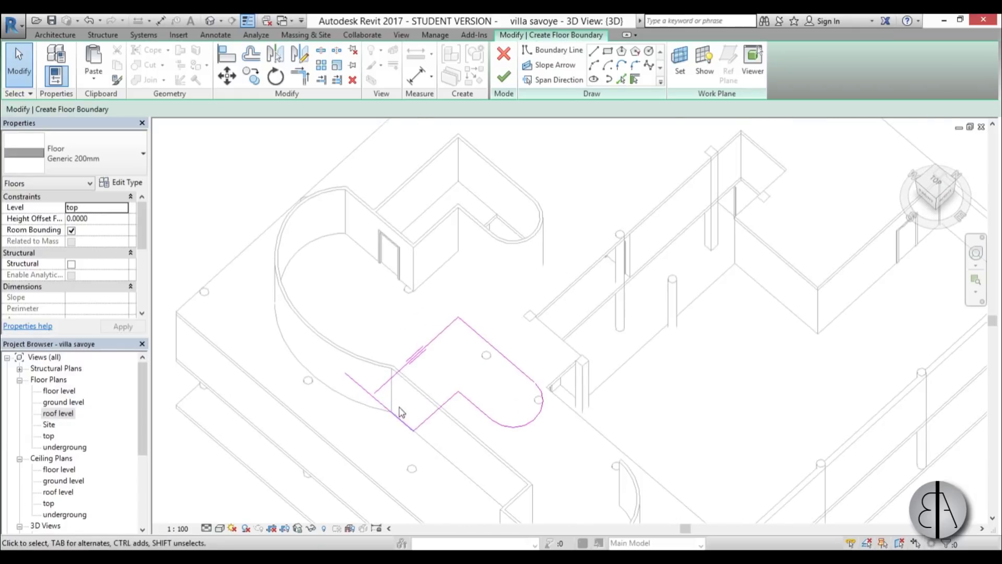
pyautogui.scroll(2, 382, 408)
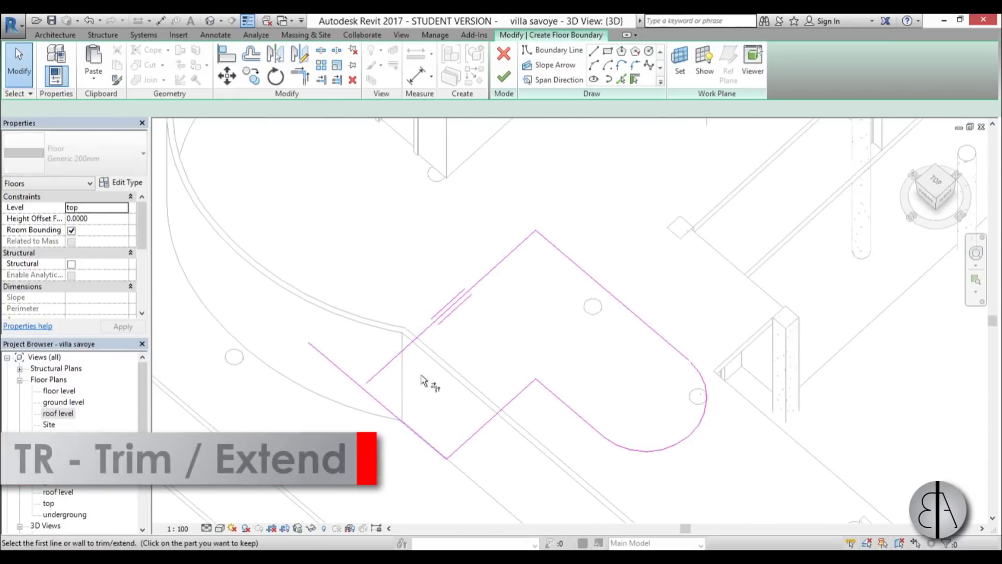
pyautogui.press('t')
pyautogui.press('r')
pyautogui.click(385, 406)
pyautogui.click(384, 371)
pyautogui.scroll(-3, 519, 313)
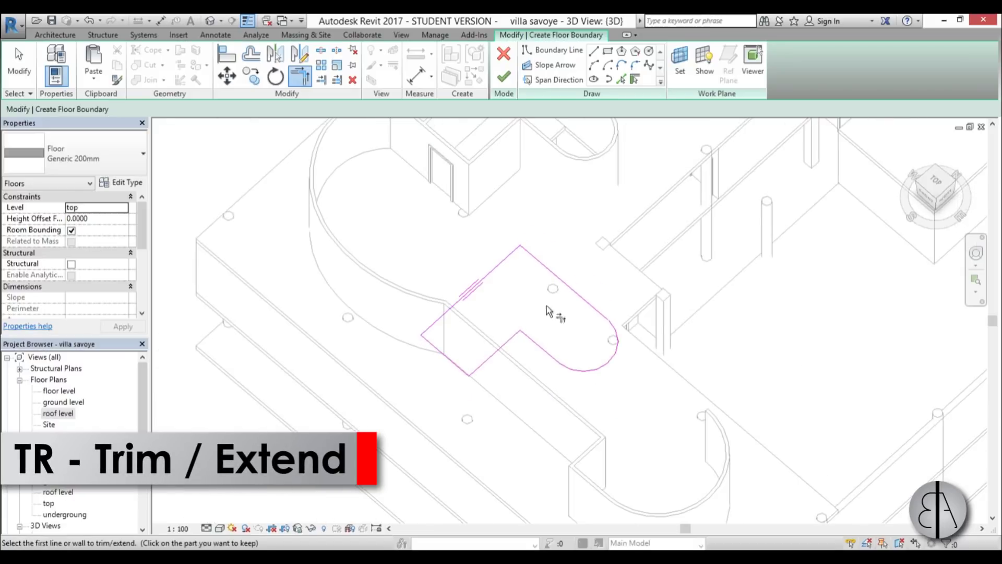
pyautogui.click(616, 334)
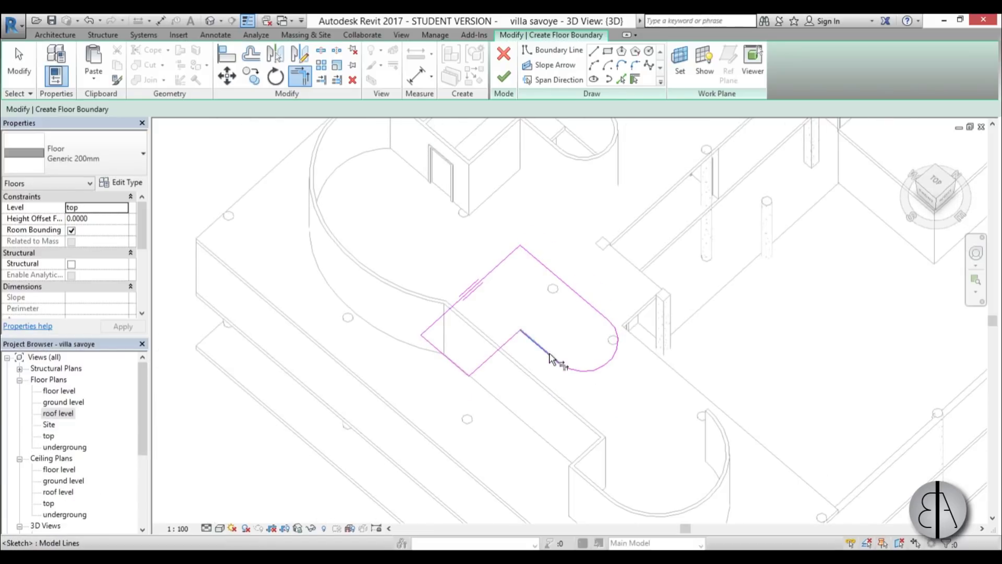
# - Finish the enclosure's floor sketch and attach the walls below to the slab's bottom
pyautogui.click(503, 78)
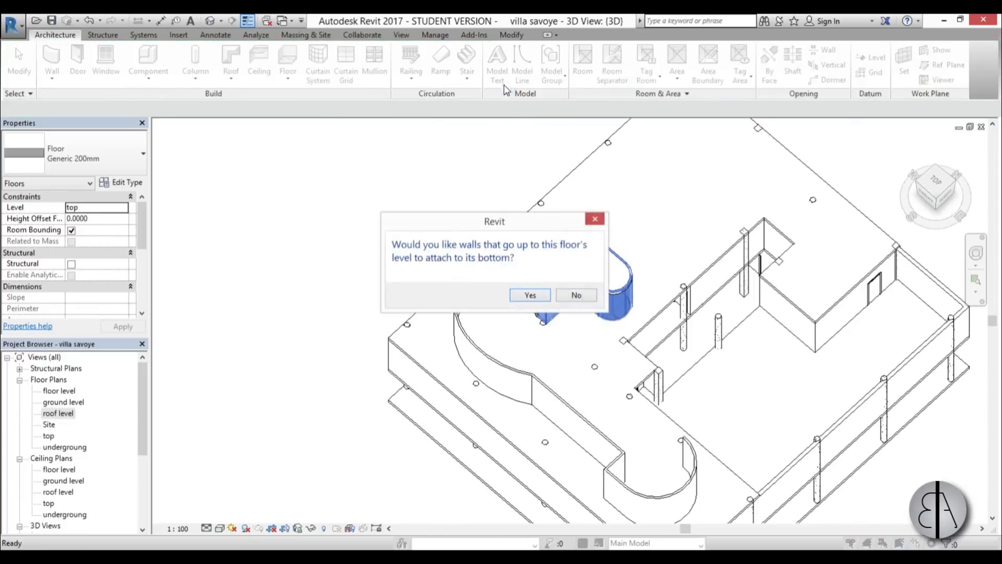
pyautogui.click(537, 295)
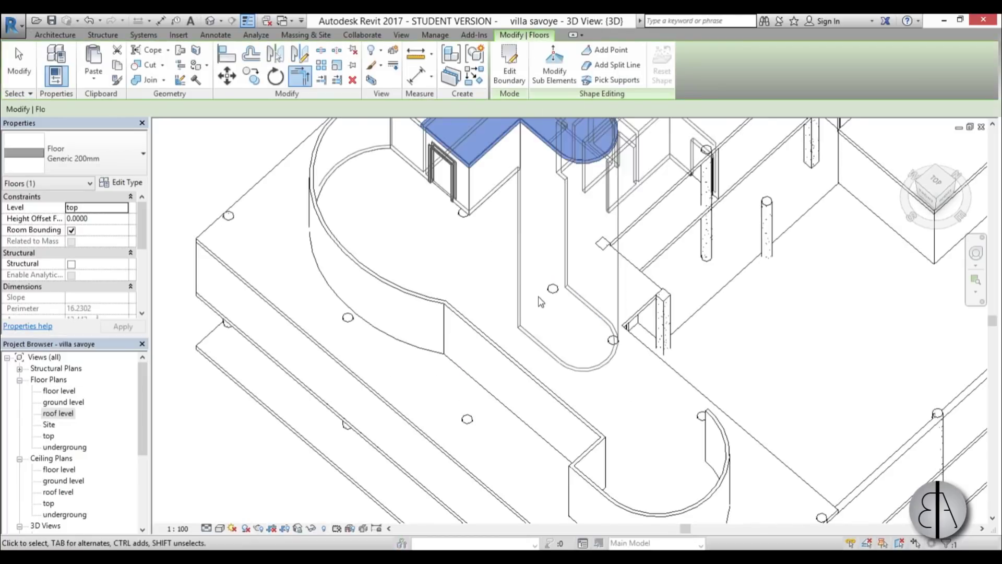
pyautogui.keyDown('shift'); pyautogui.moveTo(542, 302); pyautogui.dragTo(550, 170, button='middle'); pyautogui.keyUp('shift')
pyautogui.scroll(2, 504, 171)
pyautogui.click(457, 177)
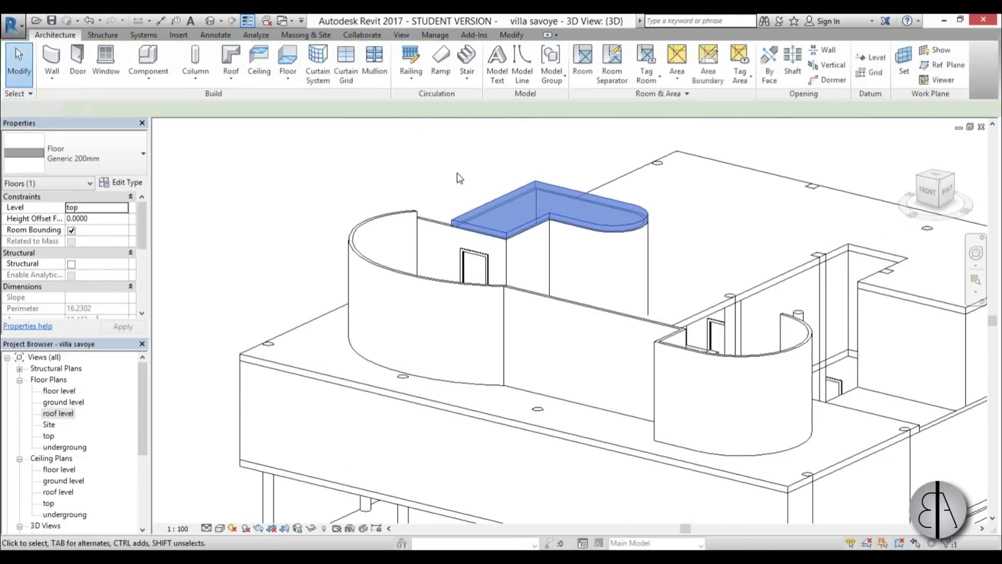
# - Open the profile of the enclosure's door wall for editing, accepting the removal of its attachments
pyautogui.scroll(3, 436, 228)
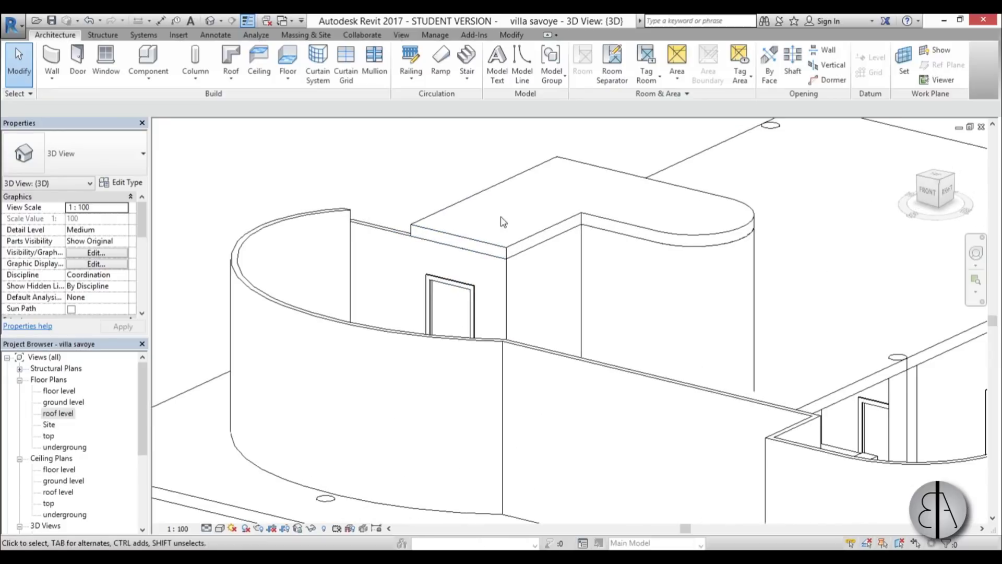
pyautogui.click(379, 229)
pyautogui.moveTo(400, 366)
pyautogui.keyDown('shift'); pyautogui.mouseDown(button='middle')
pyautogui.moveTo(465, 358)
pyautogui.moveTo(405, 361)
pyautogui.mouseUp(button='middle'); pyautogui.keyUp('shift')
pyautogui.click(509, 58)
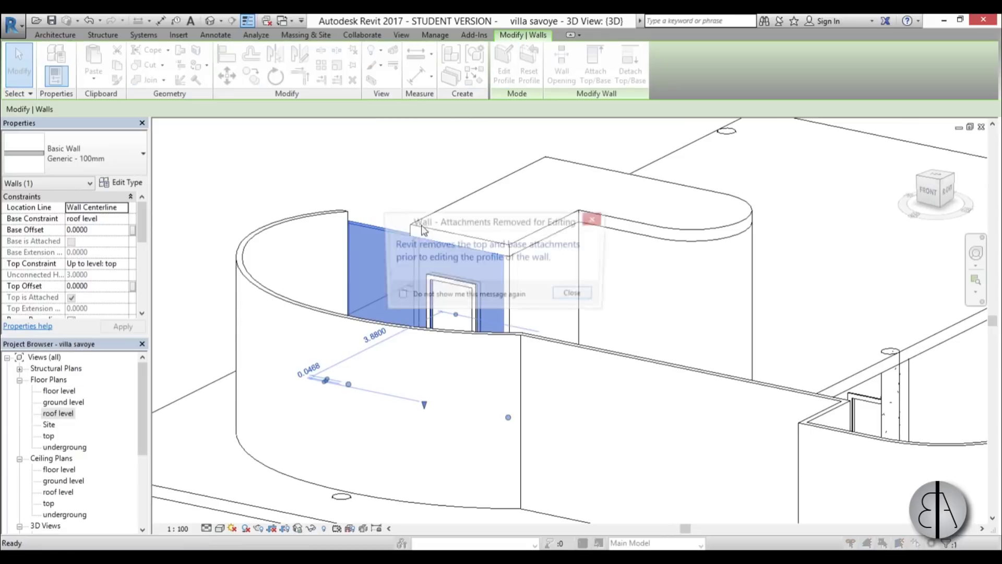
pyautogui.click(572, 299)
# - Add profile lines to the door wall by picking the roof slab's long upper edge and its short vertical end edge
pyautogui.keyDown('shift'); pyautogui.moveTo(391, 279); pyautogui.dragTo(398, 311, button='middle'); pyautogui.keyUp('shift')
pyautogui.scroll(2, 349, 222)
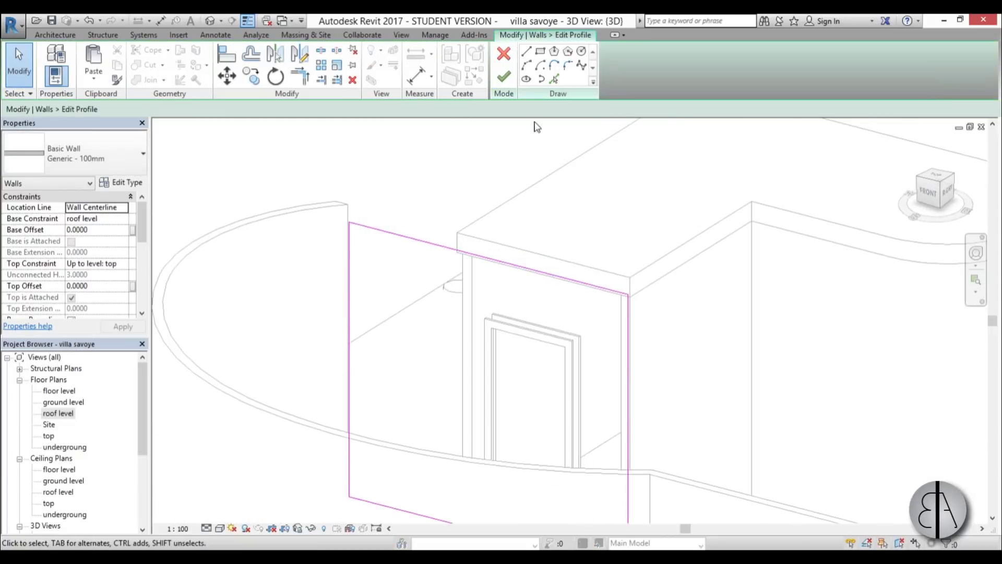
pyautogui.click(555, 80)
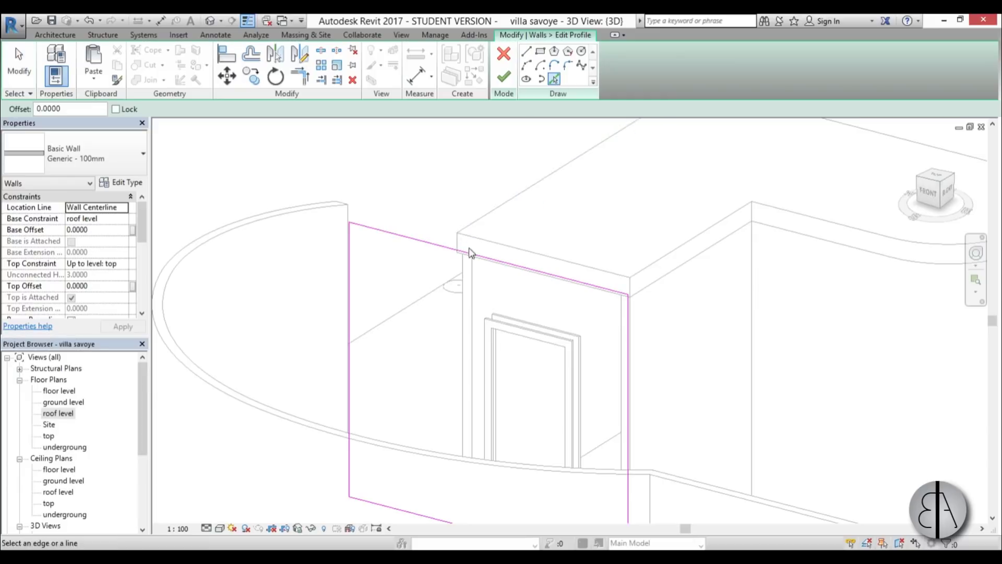
pyautogui.click(663, 279)
pyautogui.press('Escape')
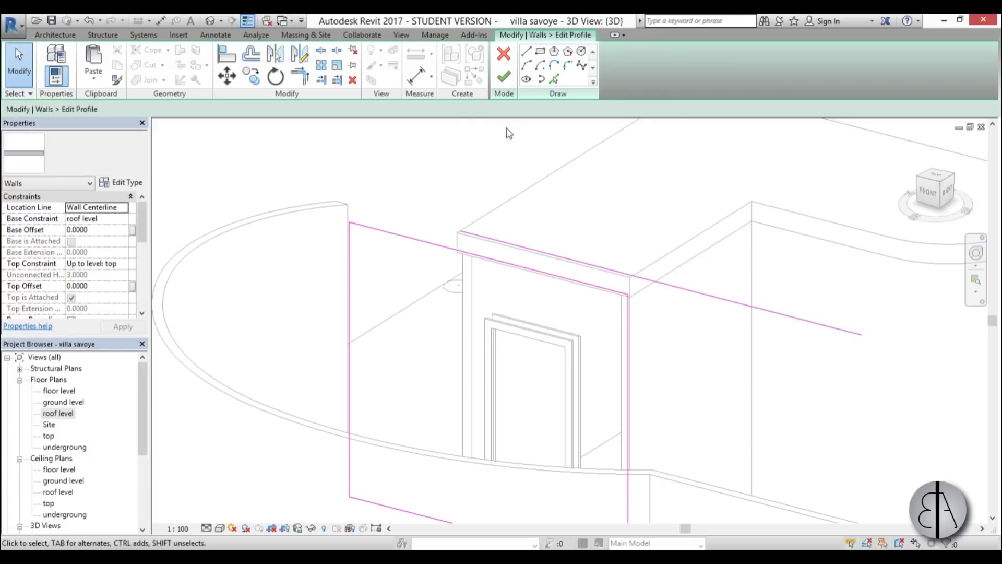
pyautogui.click(556, 80)
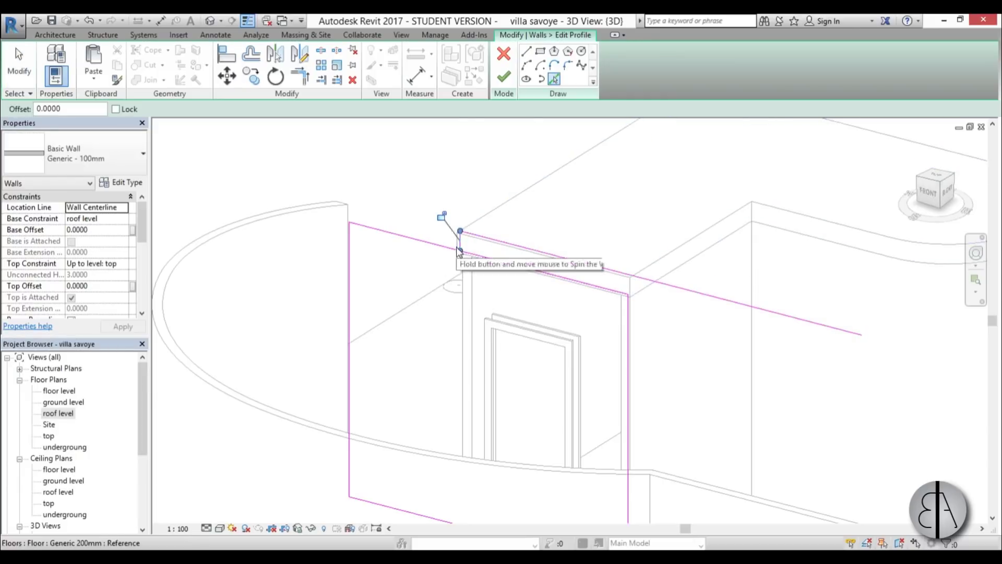
pyautogui.click(459, 249)
pyautogui.press('Escape')
# - Trim the profile lines so the wall beyond the slab rises to the slab's top, and finish the door wall's profile
pyautogui.press('t')
pyautogui.press('r')
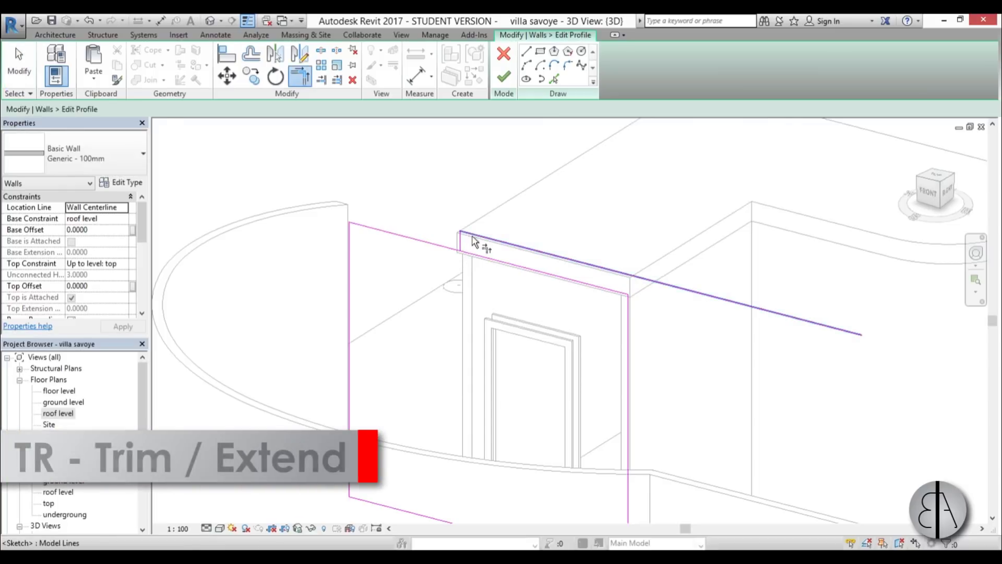
pyautogui.click(477, 236)
pyautogui.click(350, 259)
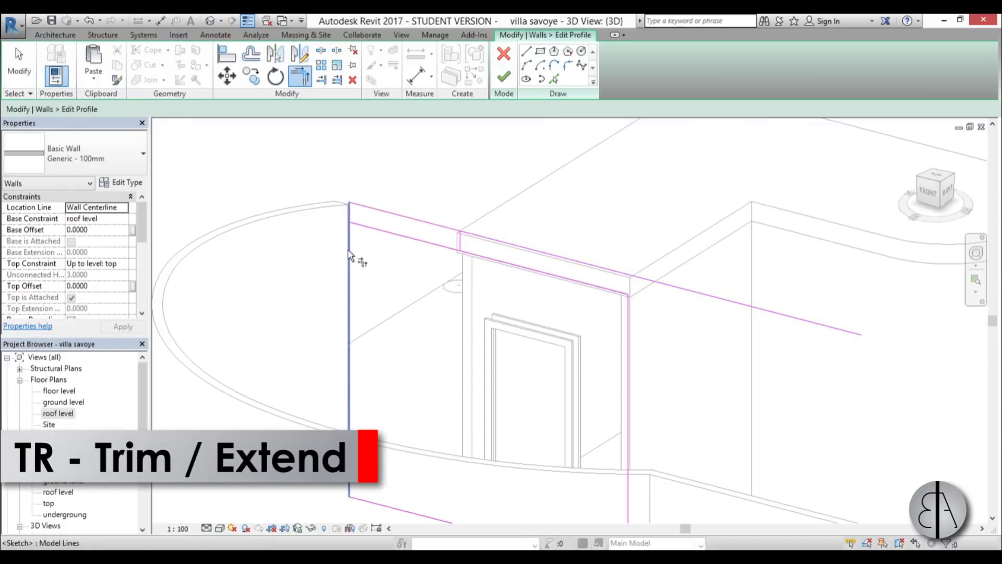
pyautogui.click(457, 229)
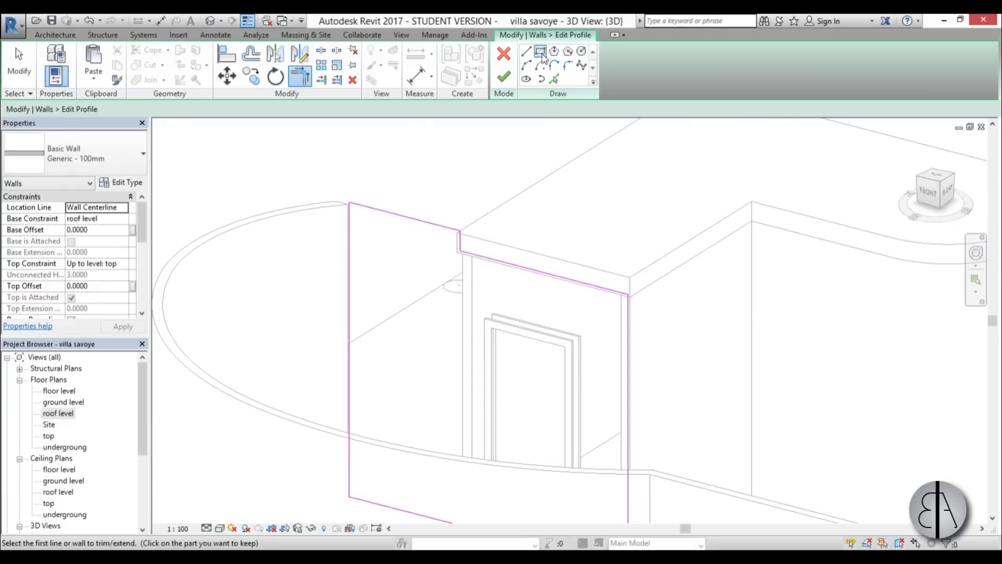
pyautogui.click(510, 79)
pyautogui.click(345, 153)
pyautogui.scroll(-5, 365, 156)
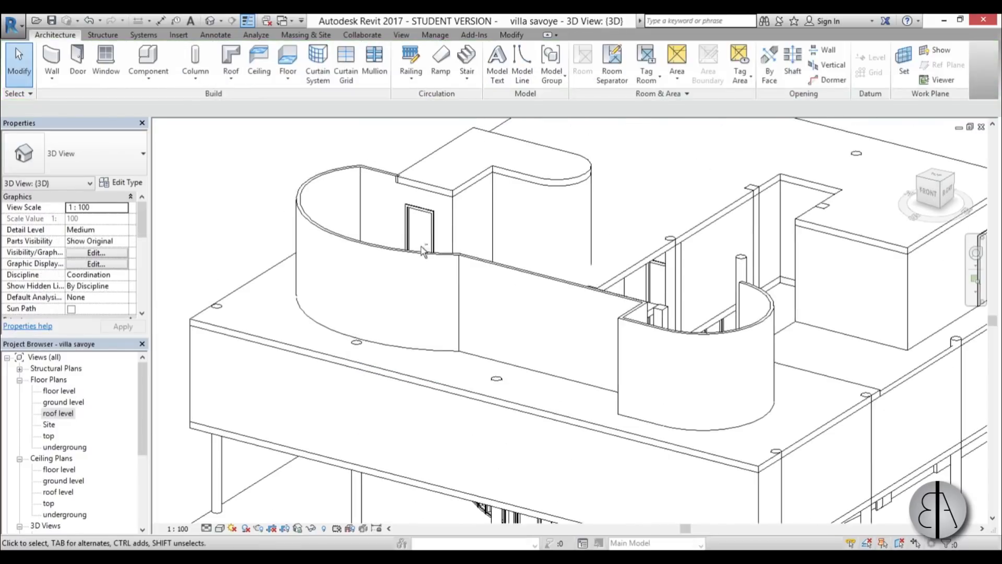
pyautogui.keyDown('shift'); pyautogui.moveTo(422, 250); pyautogui.dragTo(330, 256, button='middle'); pyautogui.keyUp('shift')
pyautogui.scroll(-4, 441, 235)
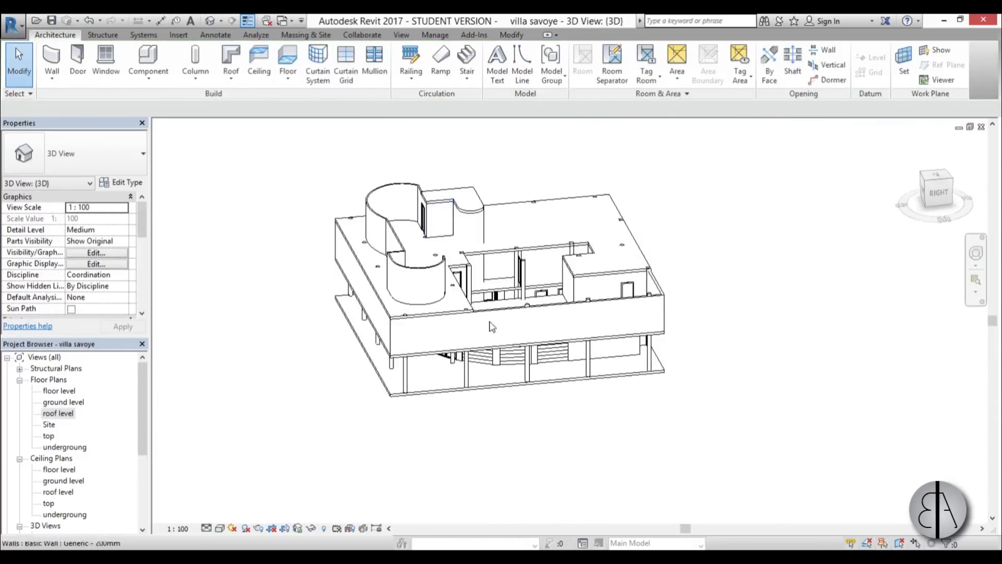
pyautogui.keyDown('shift'); pyautogui.moveTo(490, 327); pyautogui.dragTo(532, 317, button='middle'); pyautogui.keyUp('shift')
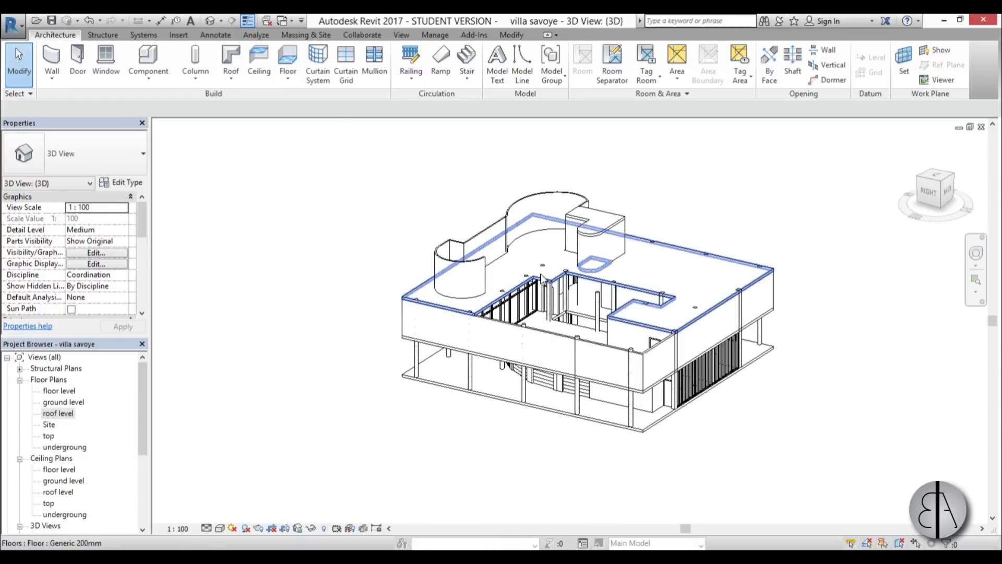
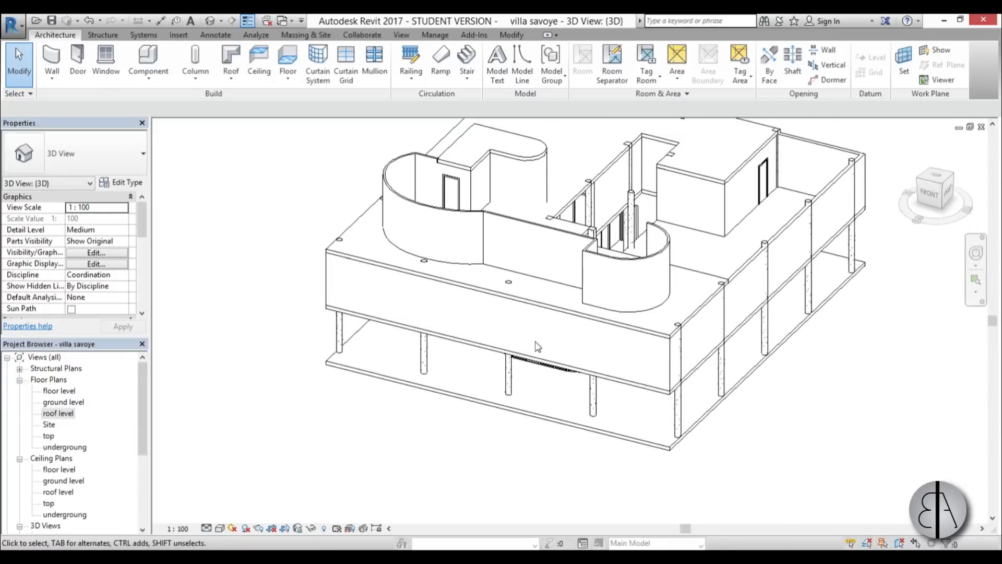
# - Create a new family from the English Metric Window template
pyautogui.keyDown('shift'); pyautogui.moveTo(608, 372); pyautogui.dragTo(461, 365, button='middle'); pyautogui.keyUp('shift')
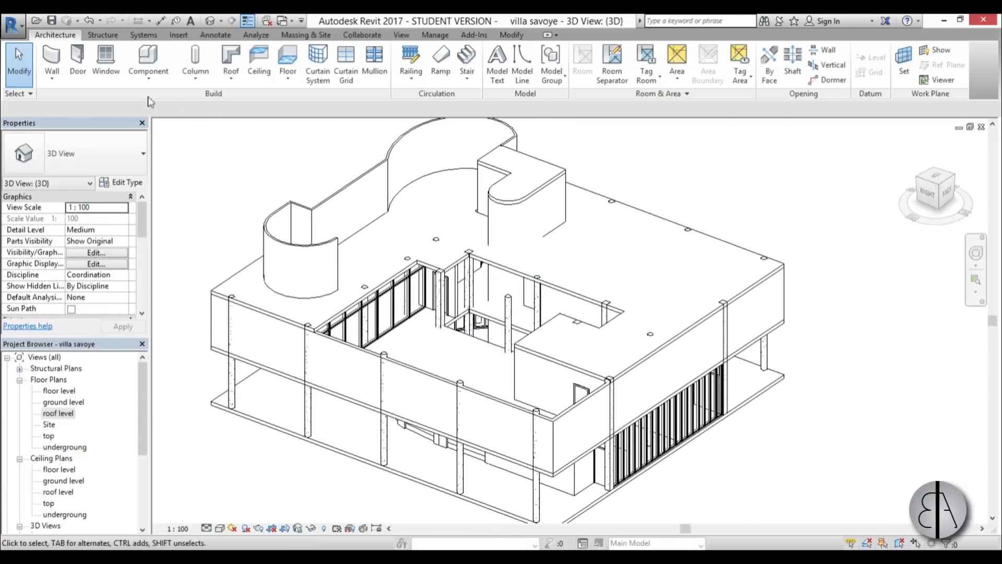
pyautogui.click(13, 30)
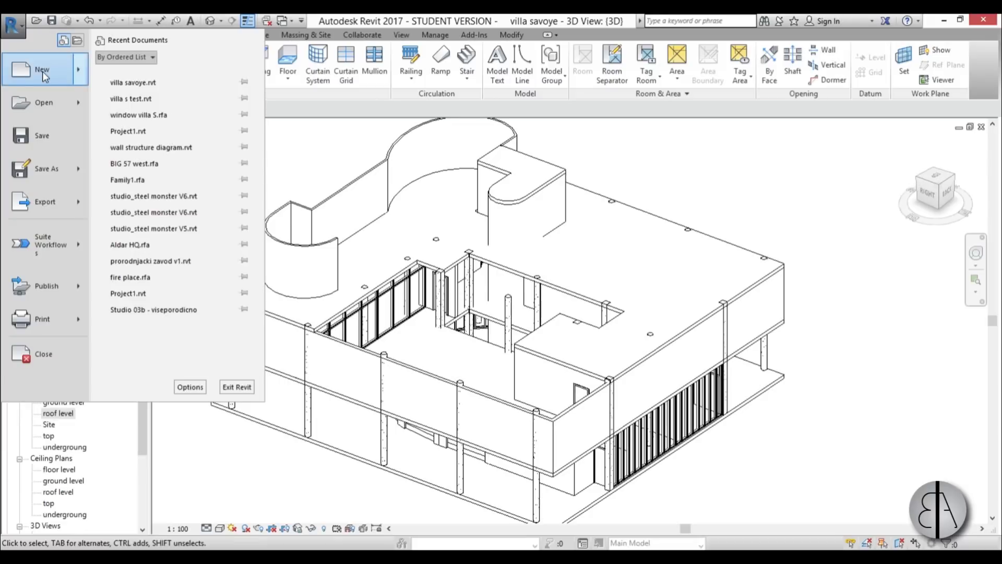
pyautogui.moveTo(42, 71)
pyautogui.click(155, 104)
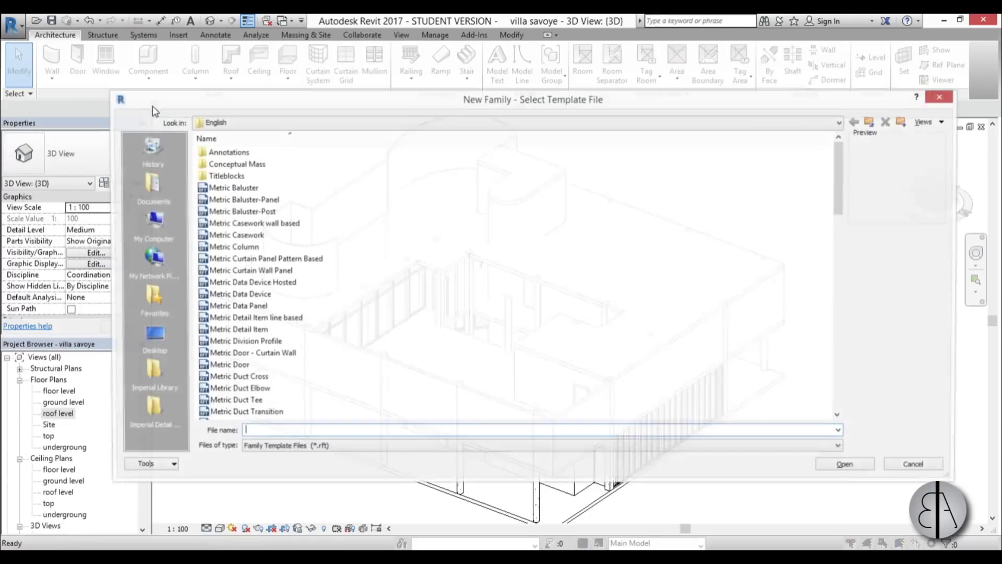
pyautogui.click(856, 125)
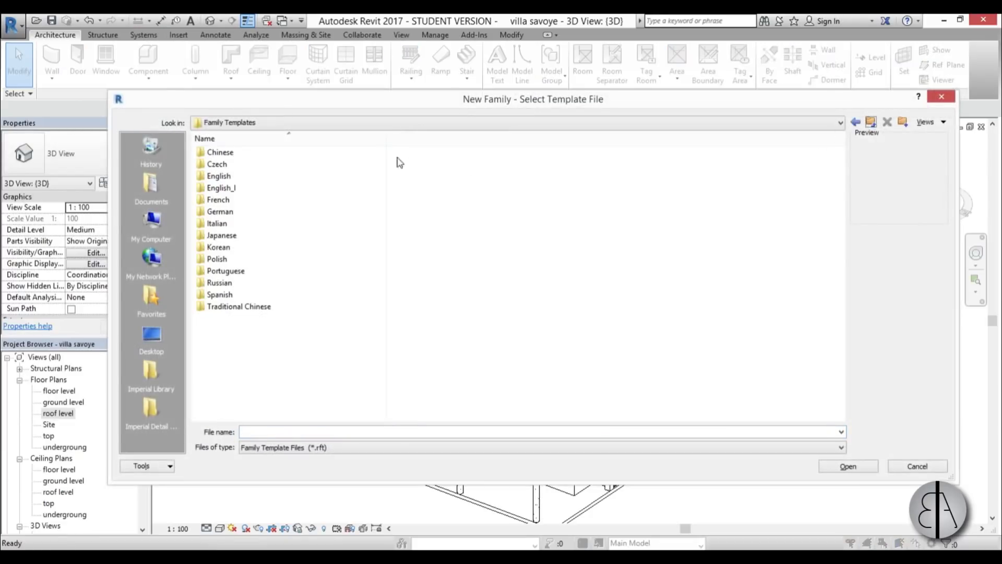
pyautogui.doubleClick(239, 177)
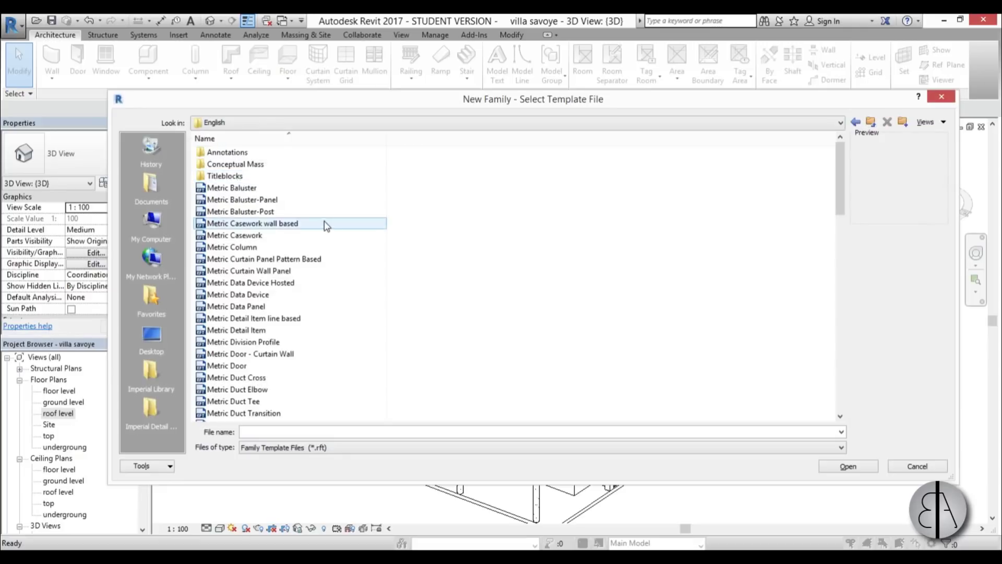
pyautogui.scroll(-12, 328, 230)
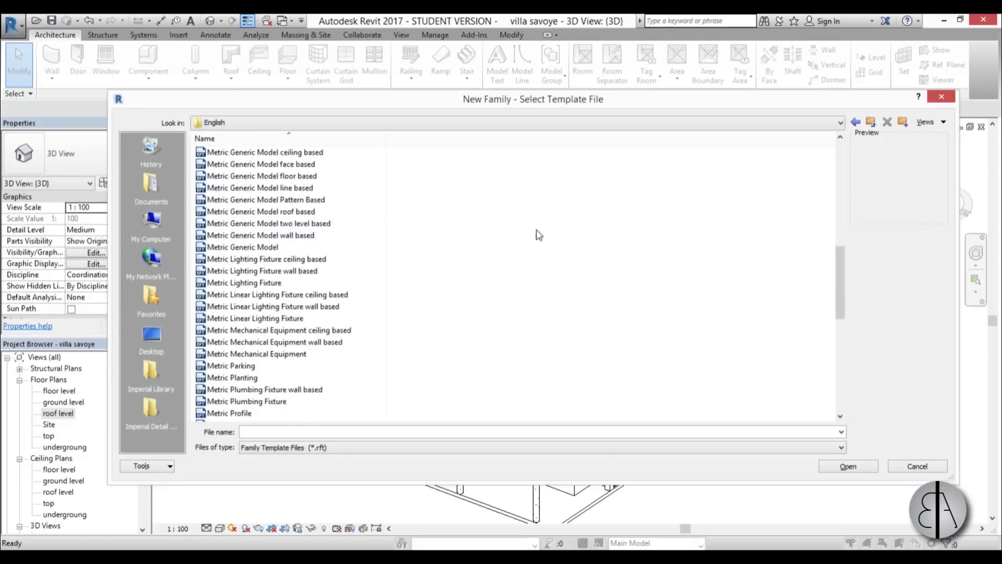
pyautogui.scroll(-10, 383, 272)
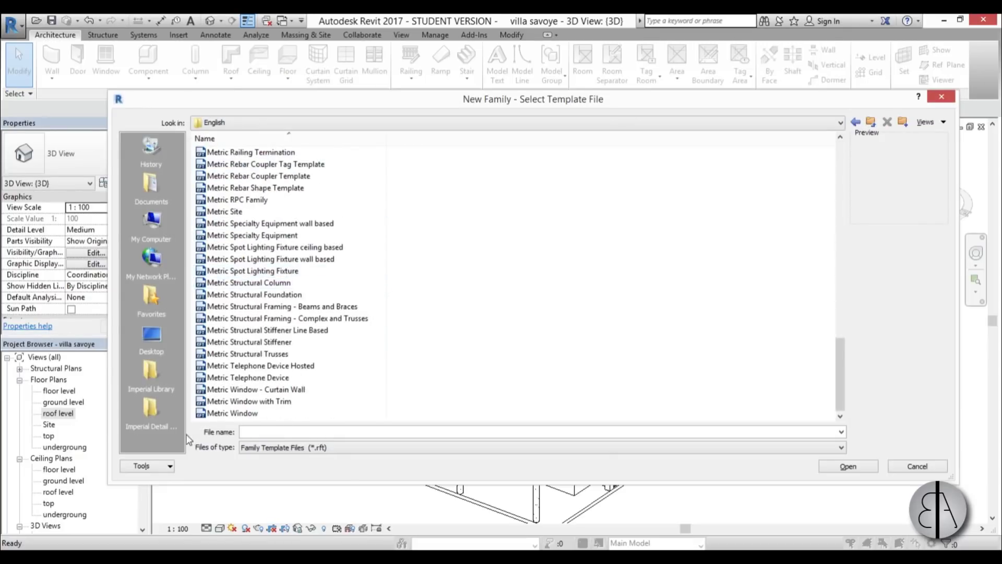
pyautogui.doubleClick(228, 415)
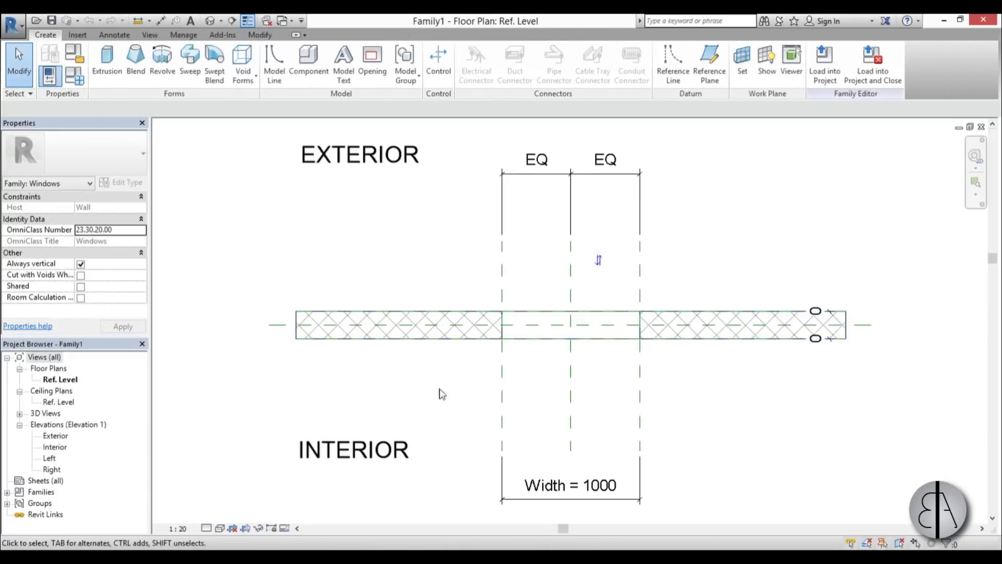
# - Stretch the window family's host wall at both ends to a total length of about 7900 mm
pyautogui.scroll(-3, 443, 313)
pyautogui.click(442, 310)
pyautogui.moveTo(392, 306); pyautogui.dragTo(325, 306)
pyautogui.moveTo(602, 312); pyautogui.dragTo(716, 308)
pyautogui.scroll(2, 537, 321)
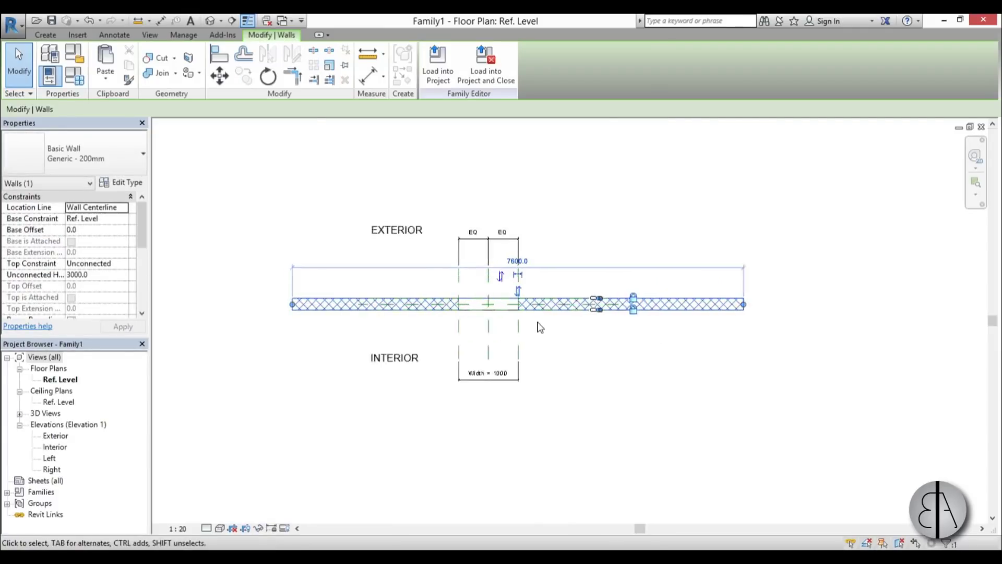
pyautogui.moveTo(257, 302); pyautogui.dragTo(236, 302)
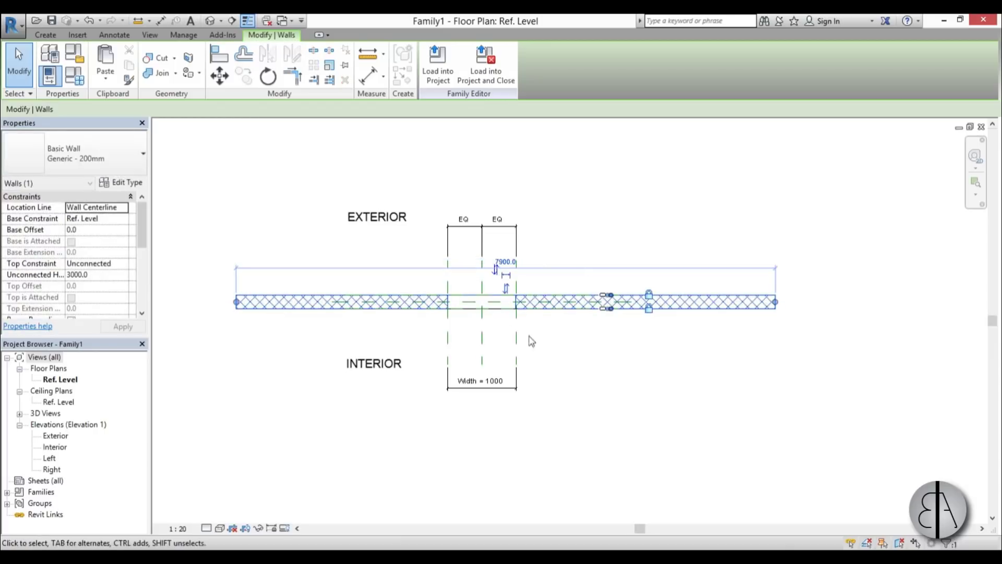
pyautogui.click(548, 319)
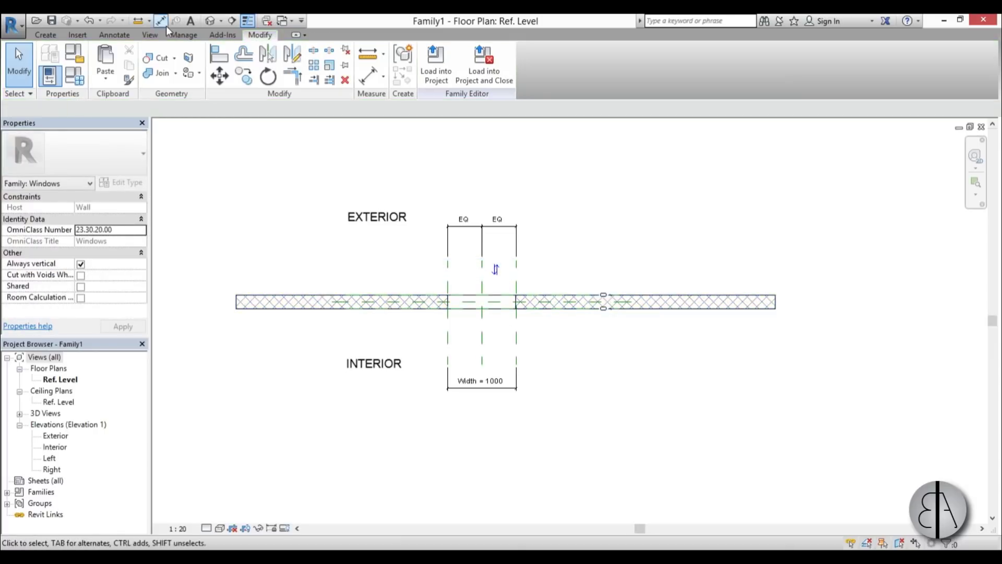
# - In the 3D view, set the window family's height to 1100, width to 4400 and default sill height to 1000 mm
pyautogui.click(211, 21)
pyautogui.keyDown('shift'); pyautogui.moveTo(576, 412); pyautogui.dragTo(496, 267, button='middle'); pyautogui.keyUp('shift')
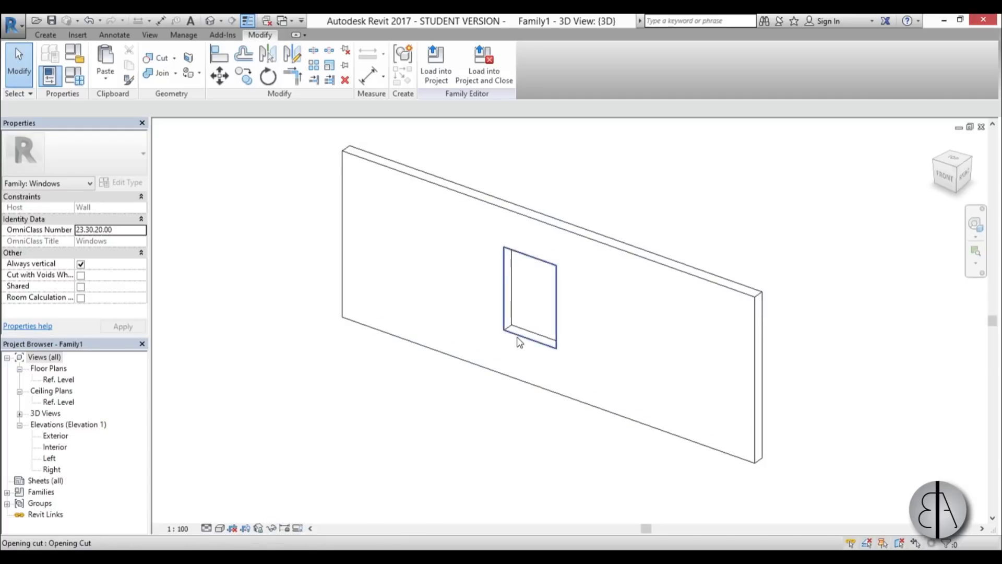
pyautogui.click(81, 85)
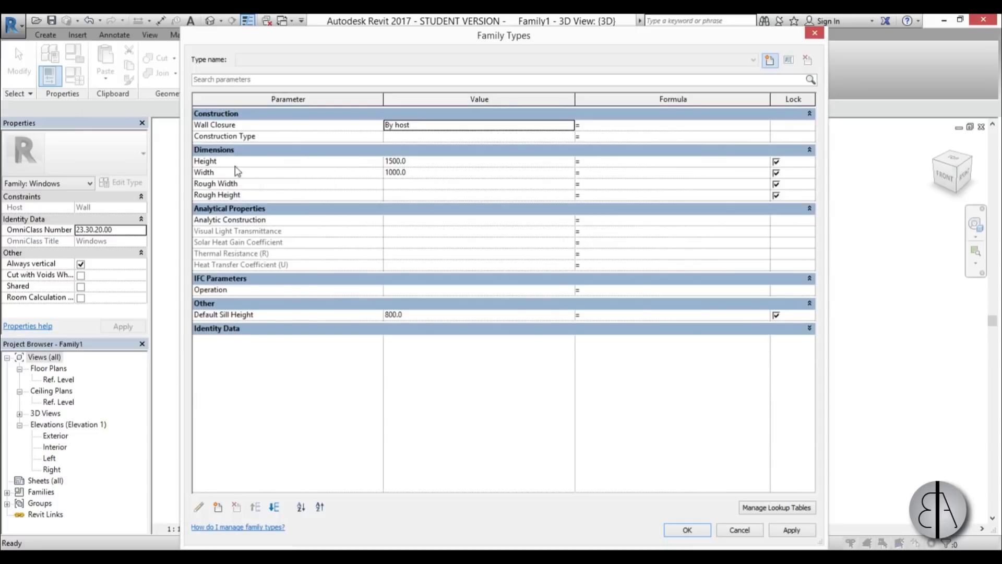
pyautogui.click(415, 161)
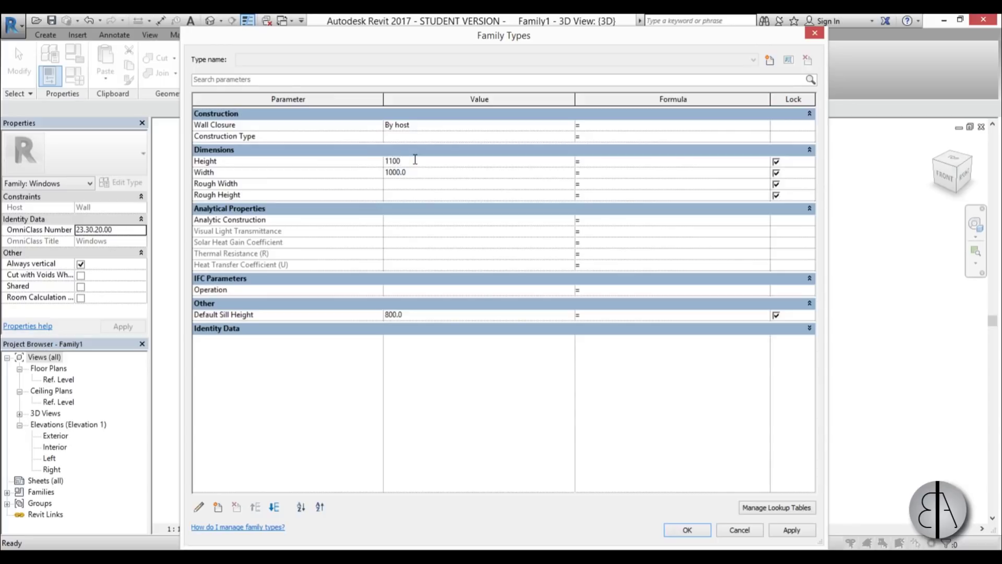
pyautogui.click(420, 173)
pyautogui.write('4')
pyautogui.click(420, 318)
pyautogui.click(800, 531)
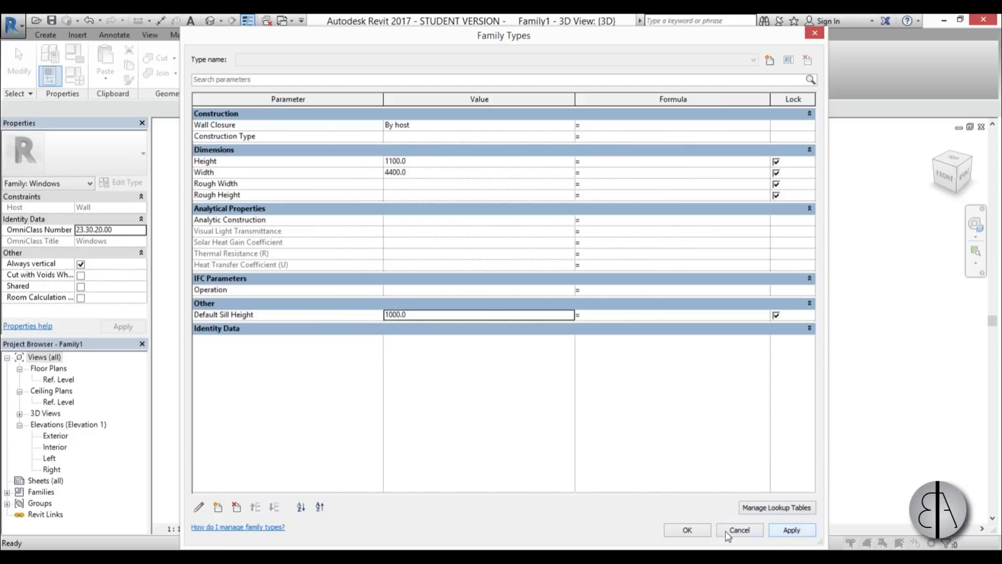
pyautogui.click(688, 529)
pyautogui.keyDown('shift'); pyautogui.moveTo(530, 291); pyautogui.dragTo(624, 301, button='middle'); pyautogui.keyUp('shift')
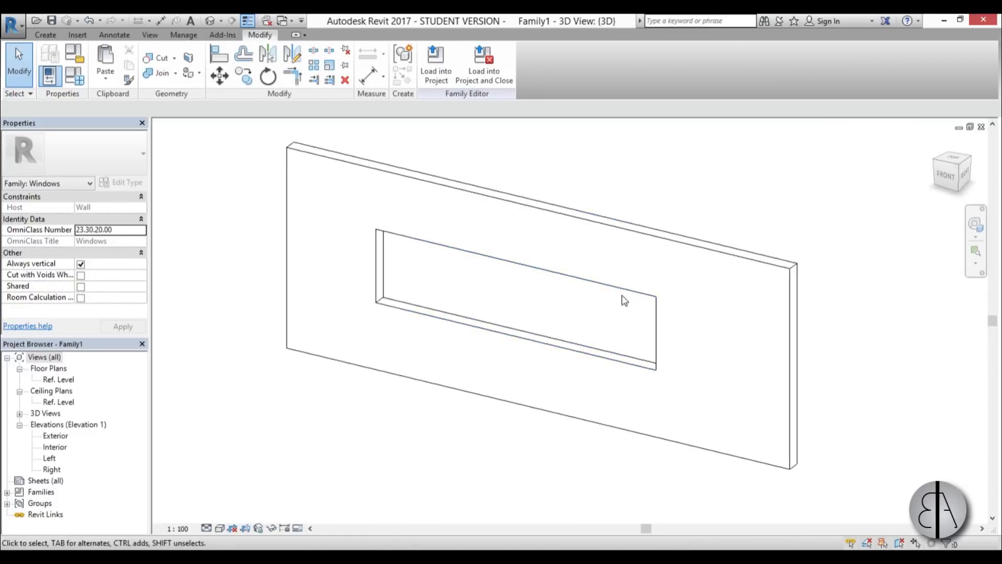
# - Open the Exterior elevation of the window family
pyautogui.doubleClick(55, 437)
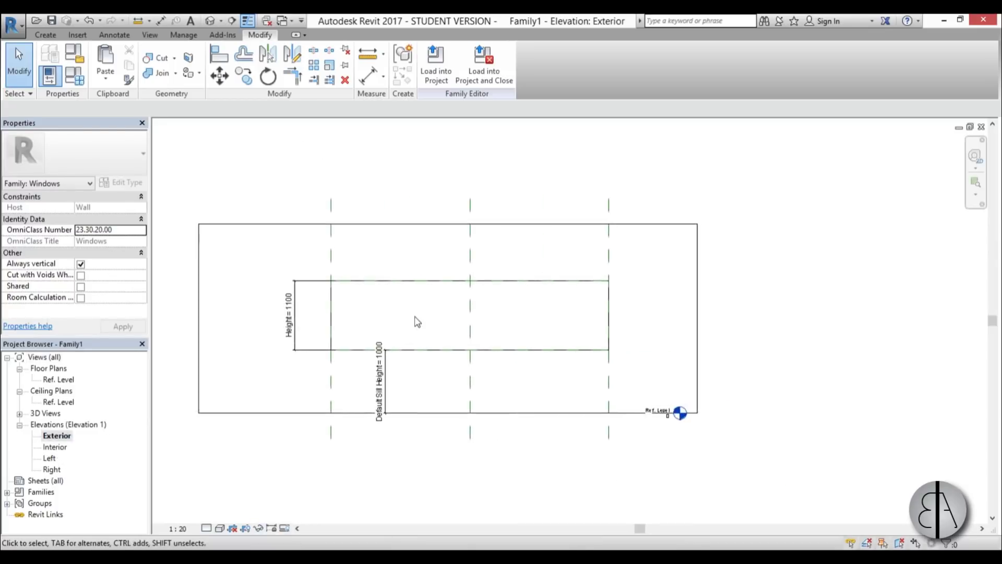
pyautogui.scroll(3, 416, 320)
pyautogui.scroll(-2, 398, 255)
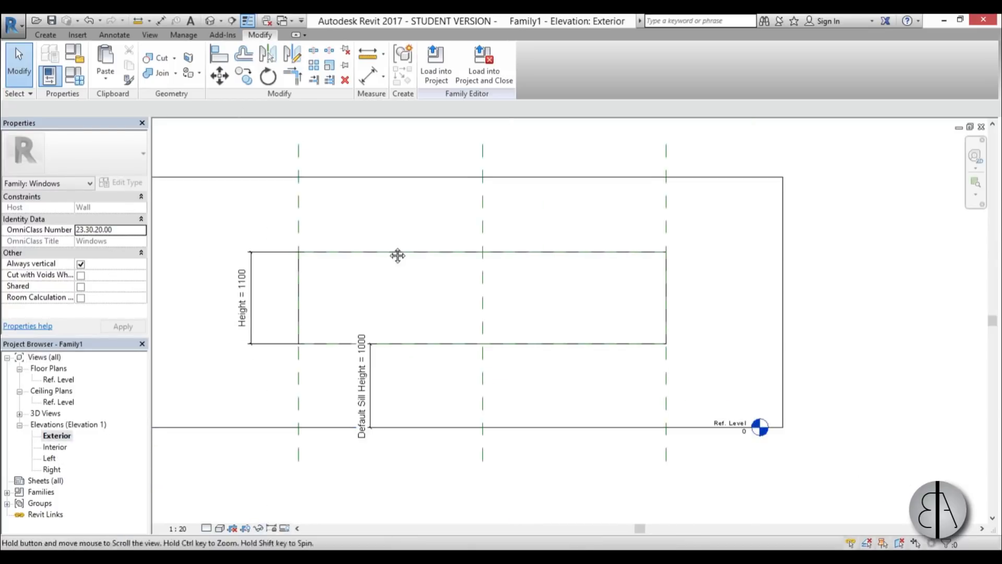
pyautogui.click(302, 200)
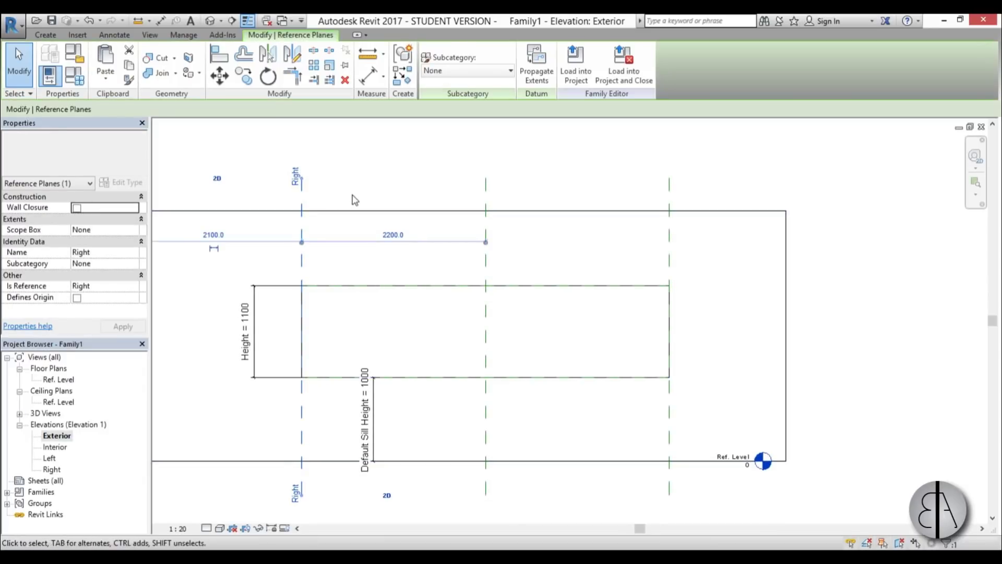
pyautogui.press('Escape')
# - Draw two vertical reference planes through the window opening, one on each side of the centre plane
pyautogui.click(52, 36)
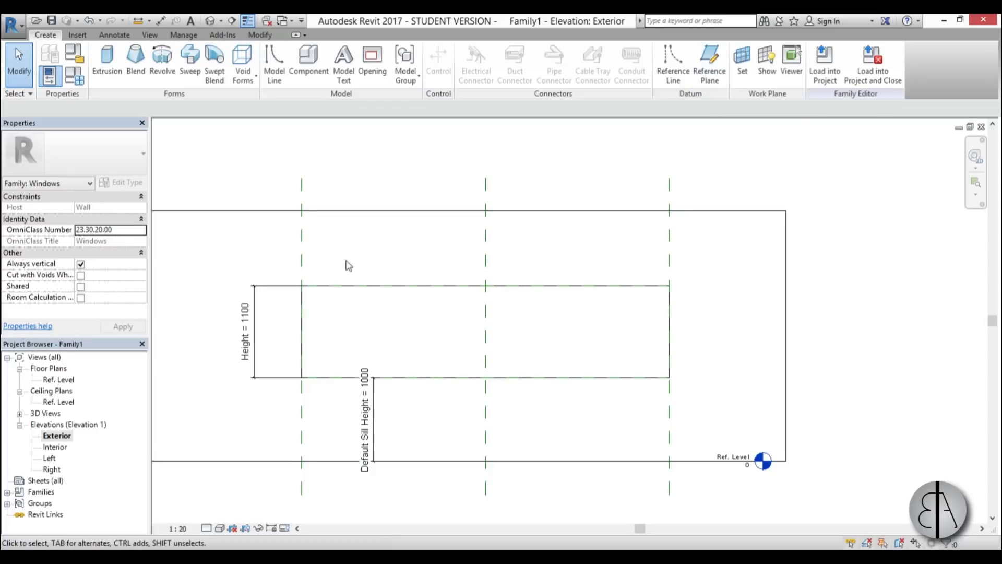
pyautogui.press('r')
pyautogui.press('p')
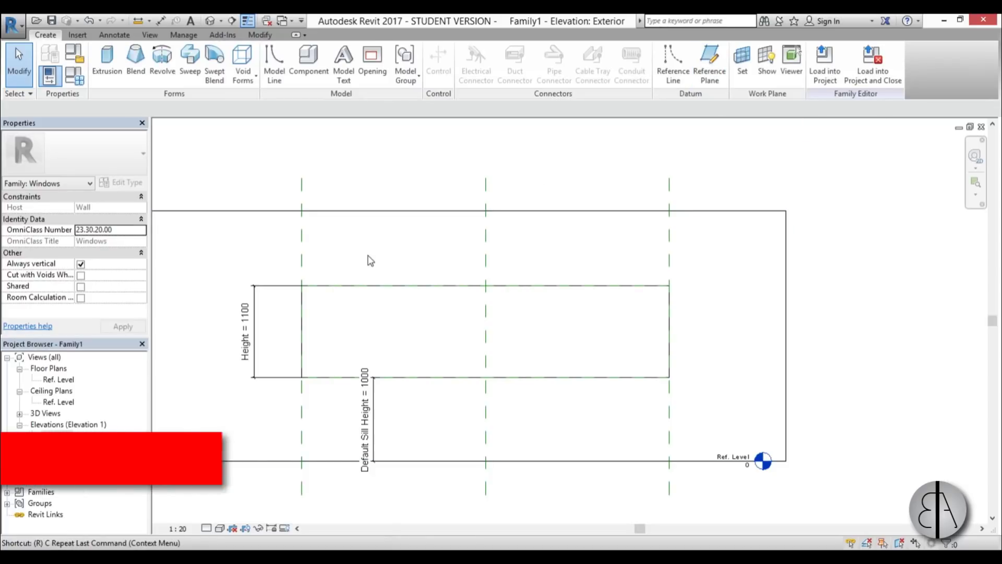
pyautogui.click(385, 177)
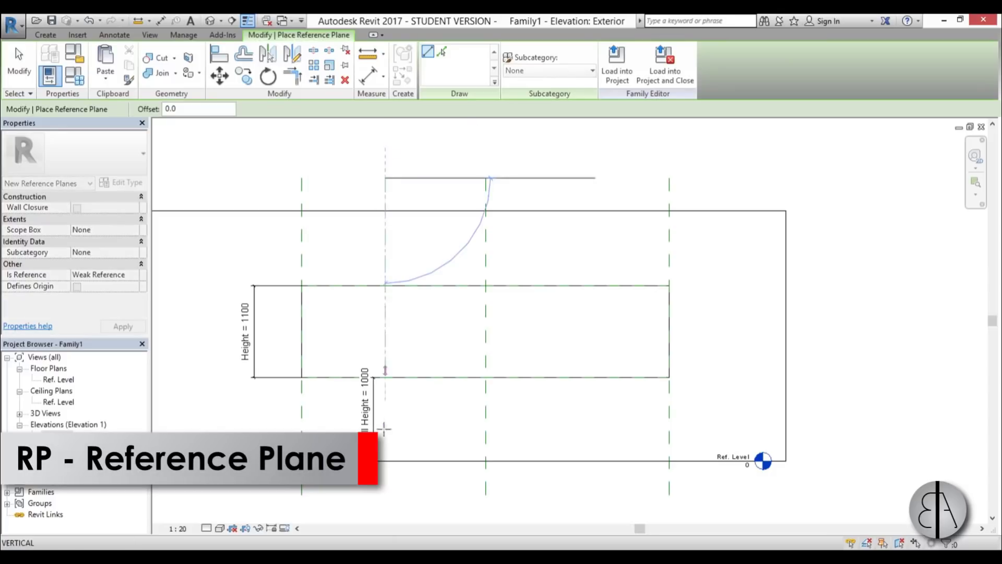
pyautogui.click(389, 495)
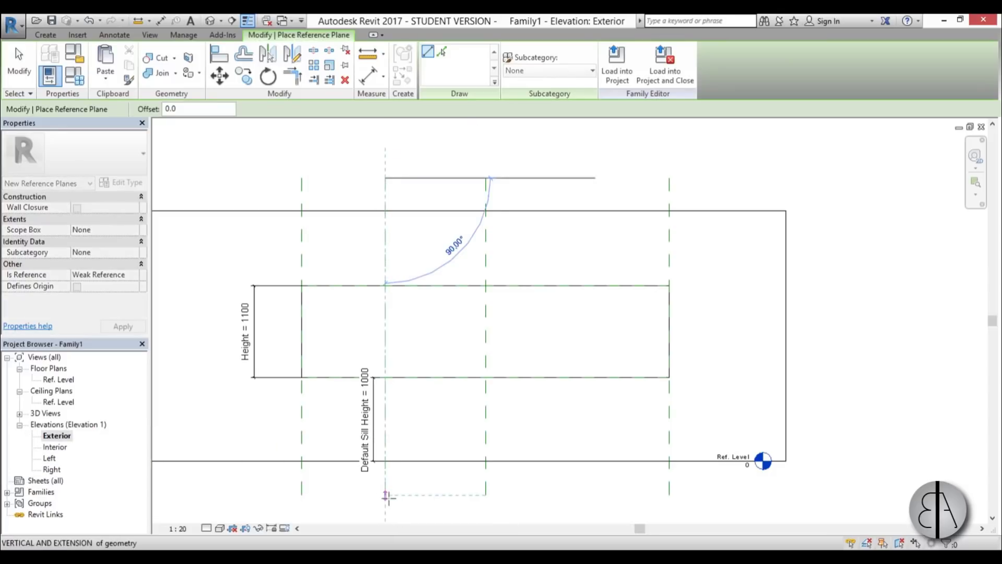
pyautogui.click(578, 178)
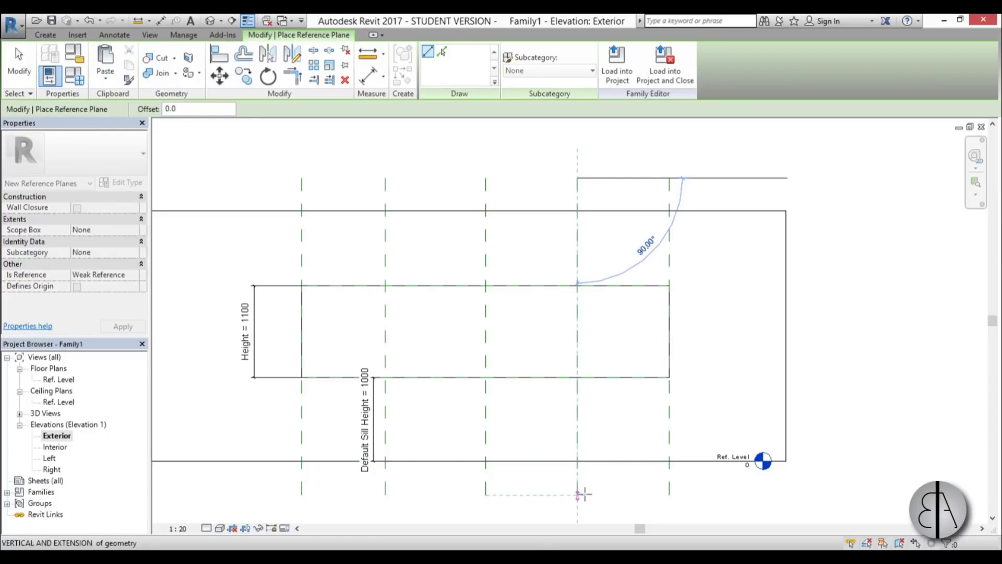
pyautogui.click(580, 463)
pyautogui.press('Escape')
pyautogui.press('Escape')
# - Add a continuous aligned dimension across all five vertical reference planes, placing it above the host wall
pyautogui.moveTo(460, 287); pyautogui.dragTo(445, 284, button='middle')
pyautogui.scroll(-1, 426, 242)
pyautogui.scroll(1, 410, 235)
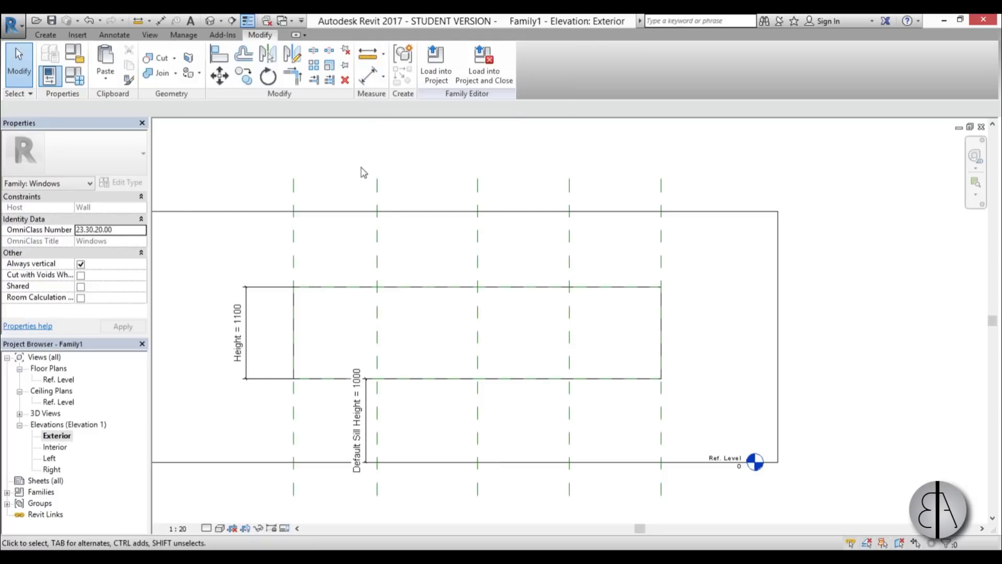
pyautogui.press('d')
pyautogui.press('i')
pyautogui.click(293, 261)
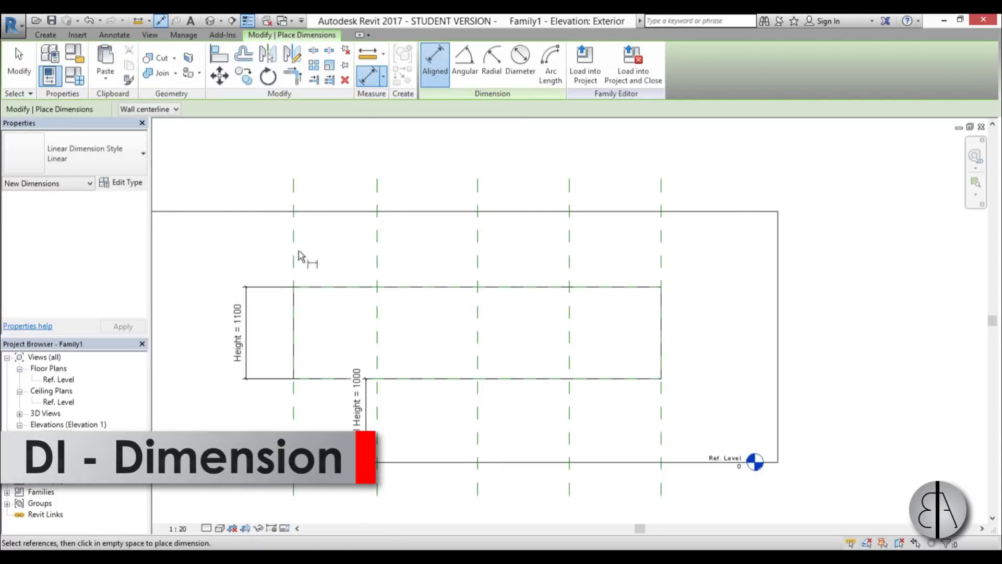
pyautogui.click(377, 260)
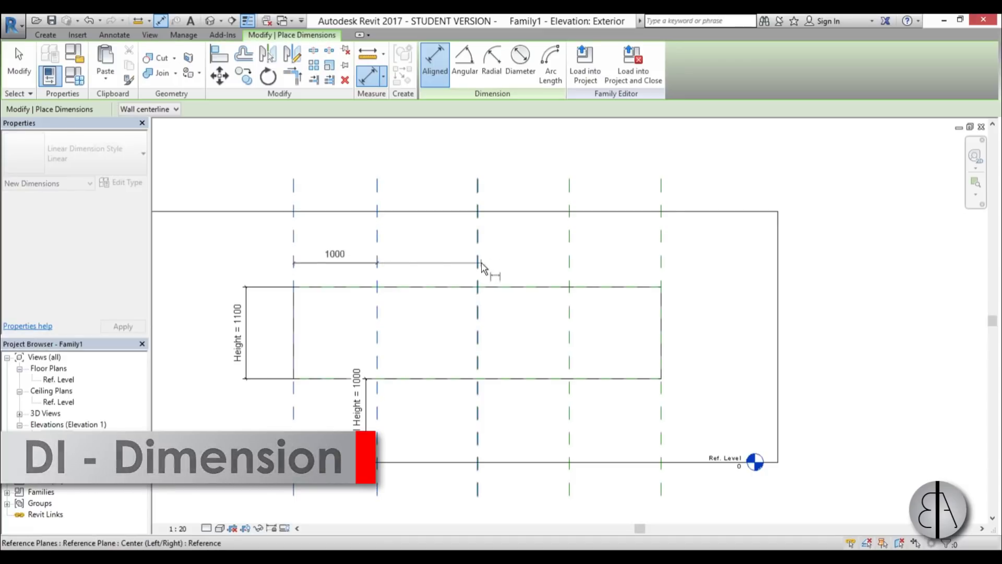
pyautogui.click(477, 263)
pyautogui.click(571, 266)
pyautogui.click(660, 269)
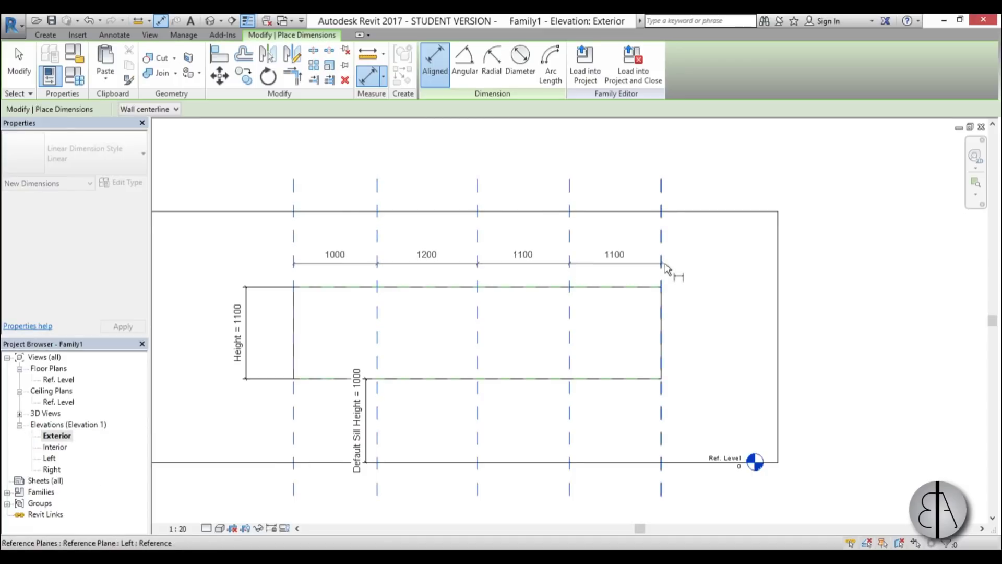
pyautogui.scroll(-3, 662, 267)
pyautogui.click(752, 159)
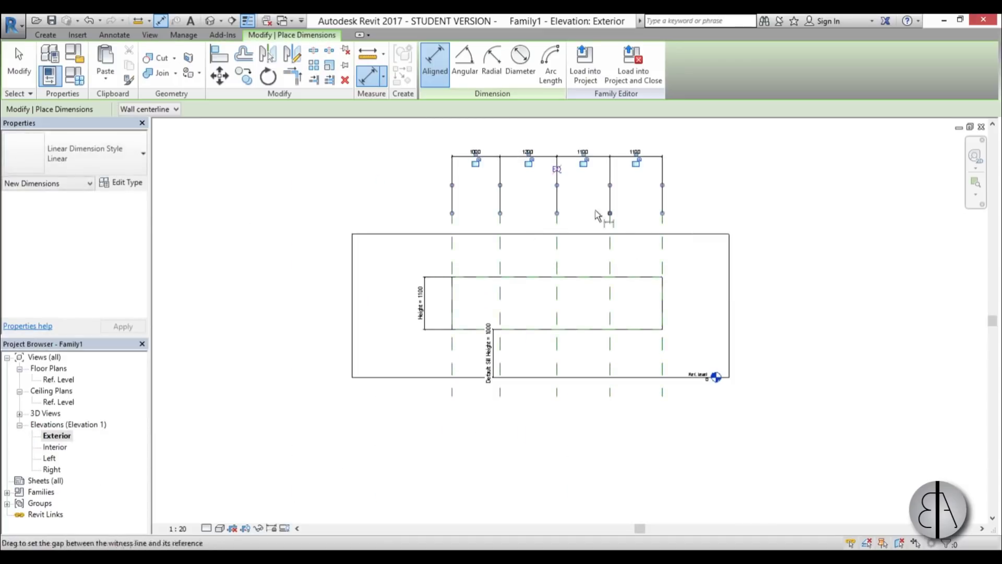
# - Apply the equality constraint to the dimension string so the five vertical reference planes are evenly spaced
pyautogui.moveTo(566, 253); pyautogui.dragTo(536, 268, button='middle')
pyautogui.click(527, 186)
pyautogui.press('Escape')
pyautogui.press('Escape')
pyautogui.scroll(3, 537, 257)
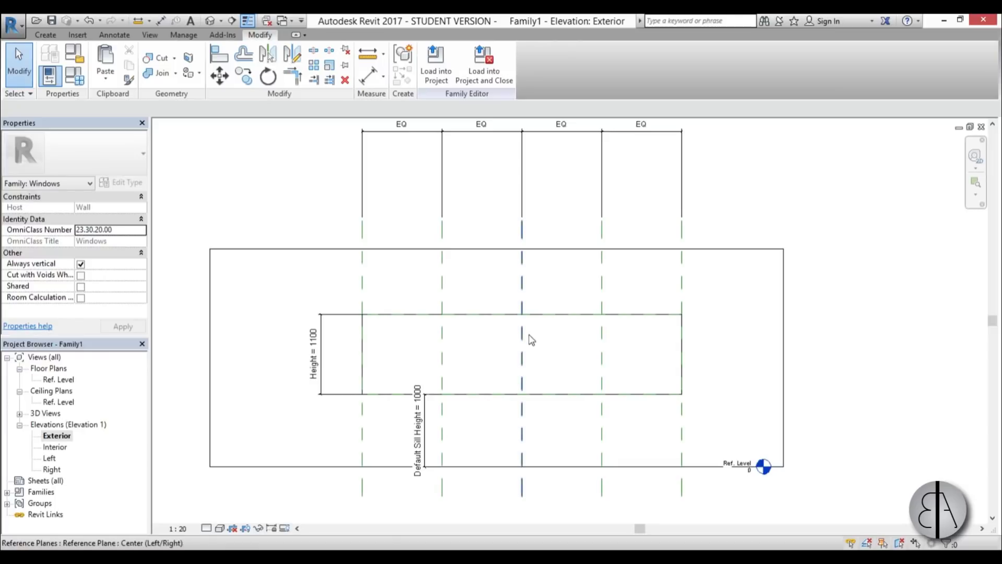
# - Start an extrusion and sketch a 4400 by 1100 mm rectangle matching the outline of the window opening
pyautogui.moveTo(624, 370); pyautogui.dragTo(611, 303, button='middle')
pyautogui.moveTo(569, 345); pyautogui.dragTo(566, 341, button='middle')
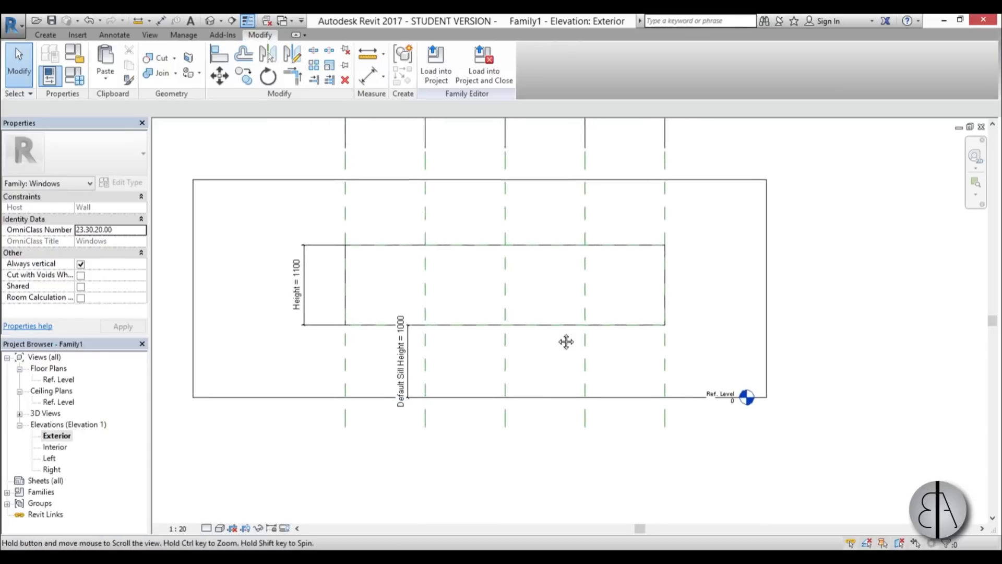
pyautogui.scroll(2, 516, 309)
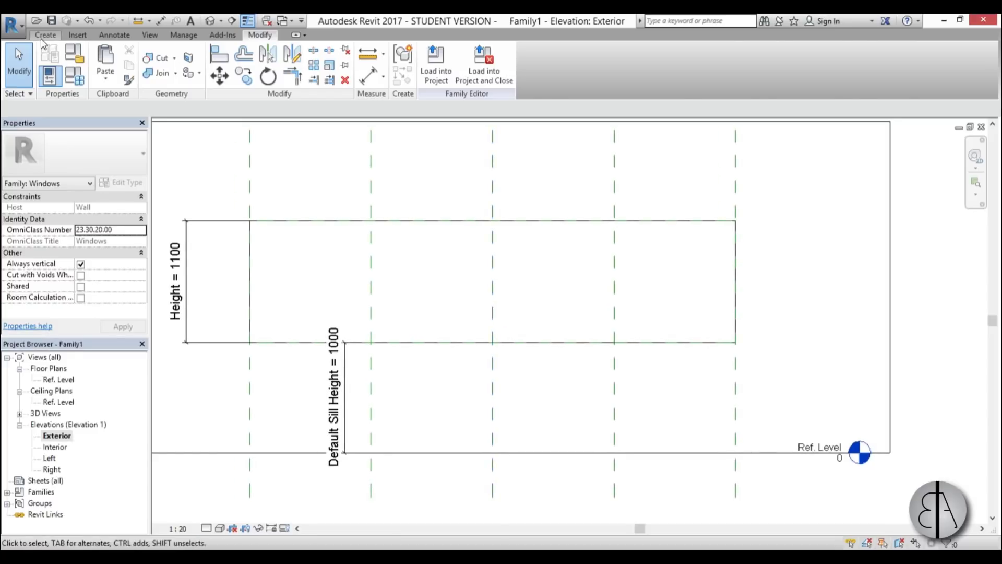
pyautogui.click(45, 34)
pyautogui.click(106, 66)
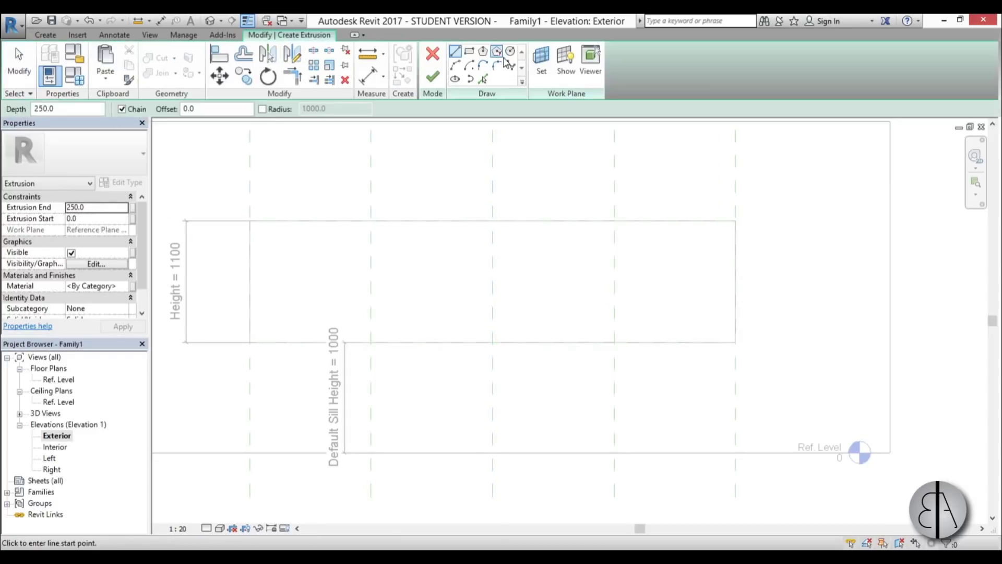
pyautogui.click(469, 52)
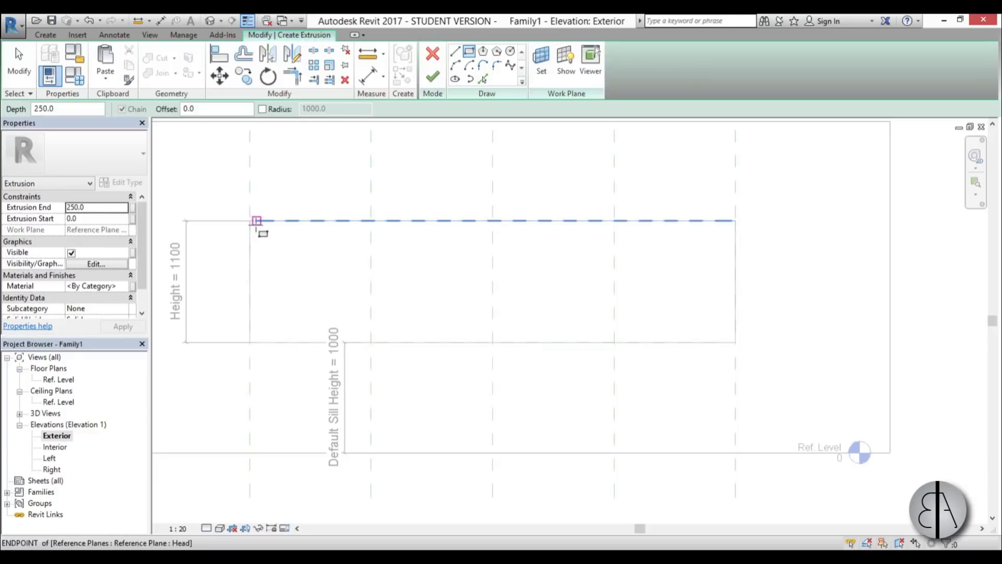
pyautogui.click(250, 220)
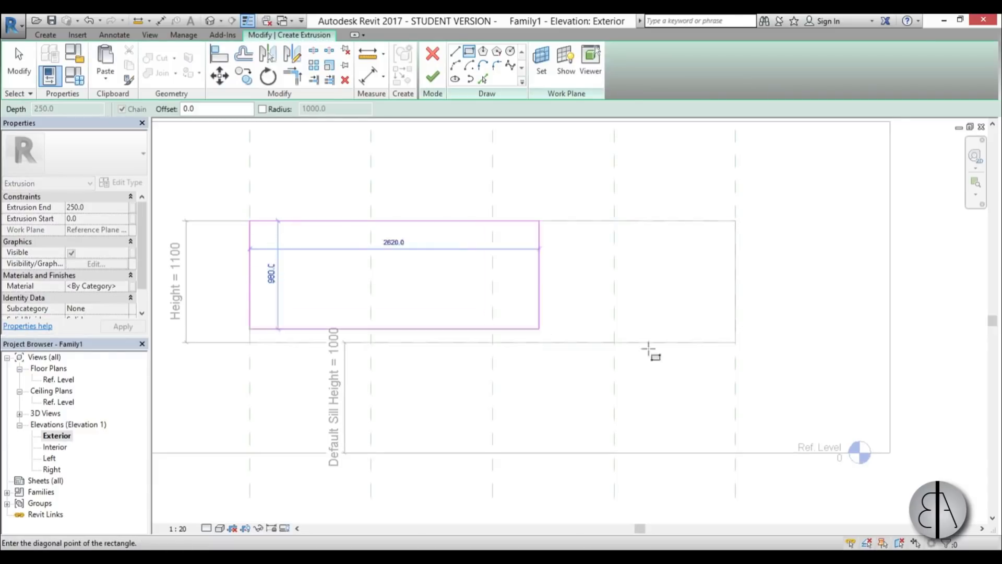
pyautogui.click(735, 342)
# - Lock all four sides of the sketched rectangle to the edges of the window opening
pyautogui.click(514, 364)
pyautogui.click(470, 199)
pyautogui.click(228, 303)
pyautogui.click(757, 259)
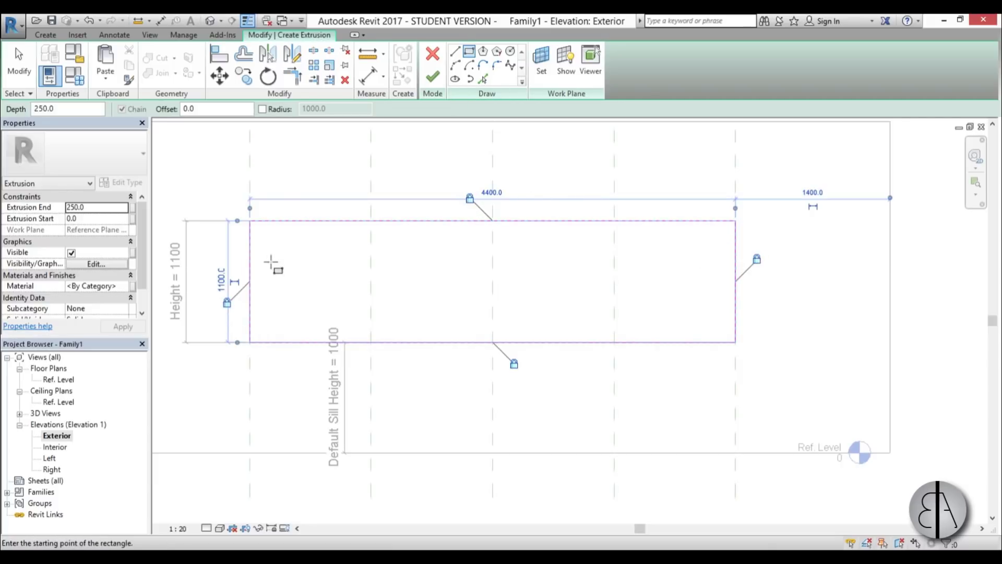
# - Sketch a second rectangle offset 30 mm inward from the outer one to form the window frame profile
pyautogui.scroll(1, 284, 240)
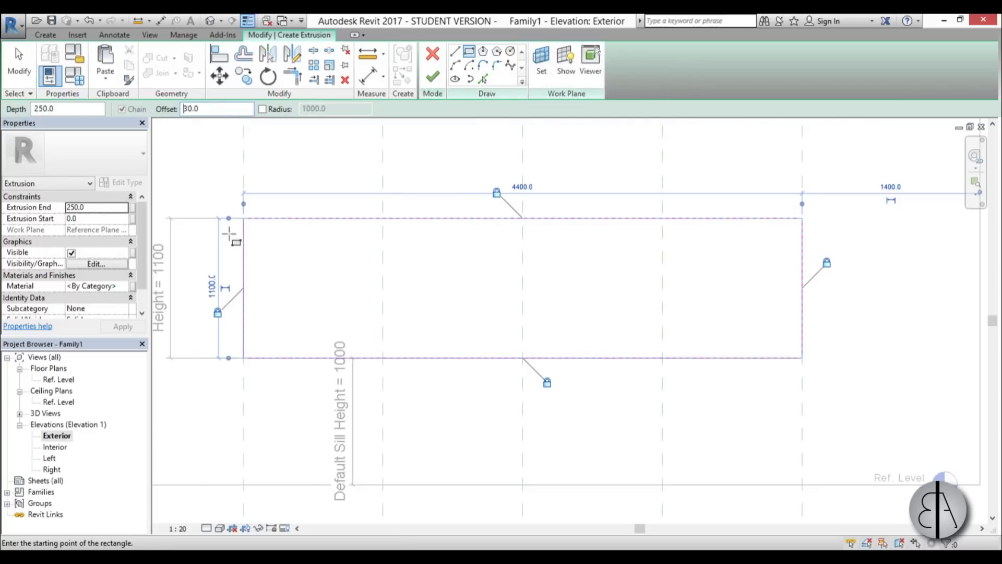
pyautogui.click(243, 218)
pyautogui.scroll(3, 783, 362)
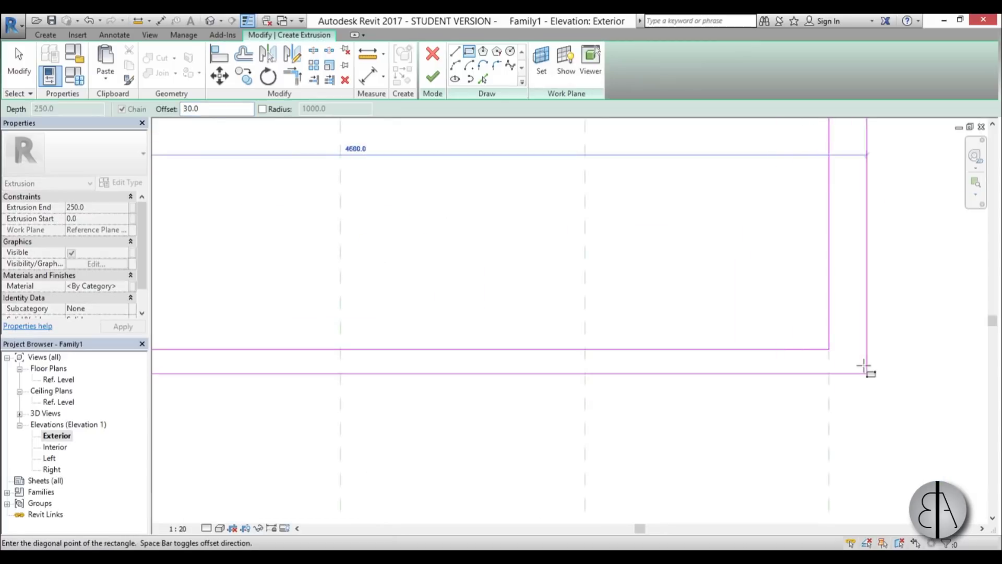
pyautogui.click(829, 349)
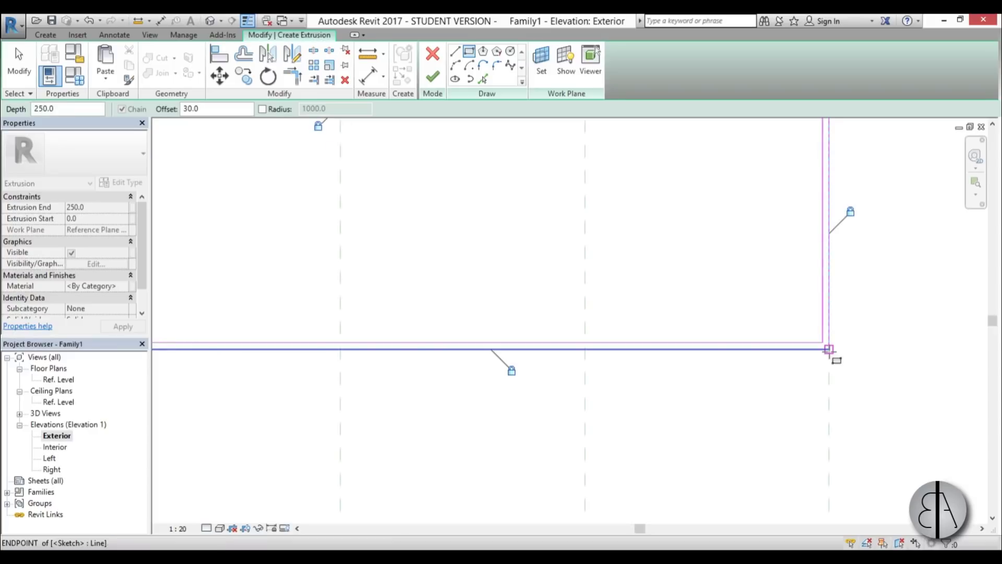
pyautogui.scroll(-3, 649, 377)
pyautogui.press('Escape')
pyautogui.press('Escape')
pyautogui.scroll(3, 216, 230)
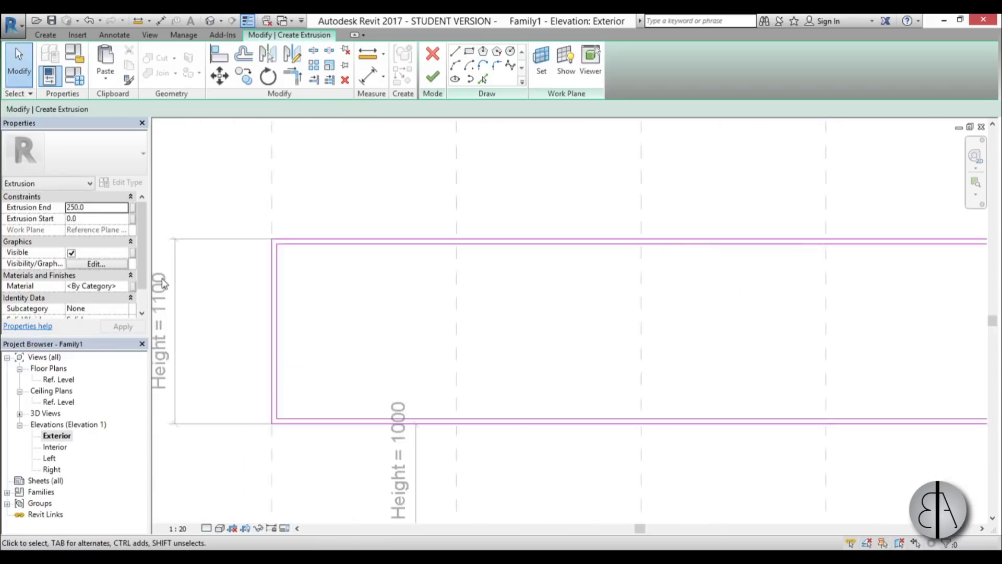
# - Add aligned dimensions between the inner and outer rectangle lines for the left and top frame thickness
pyautogui.click(365, 82)
pyautogui.scroll(2, 287, 217)
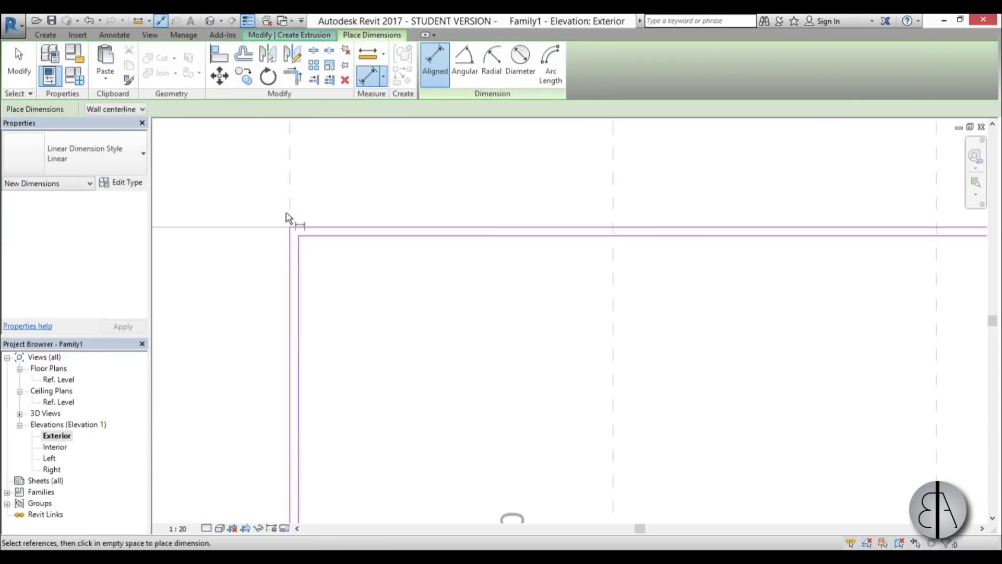
pyautogui.click(289, 275)
pyautogui.click(299, 278)
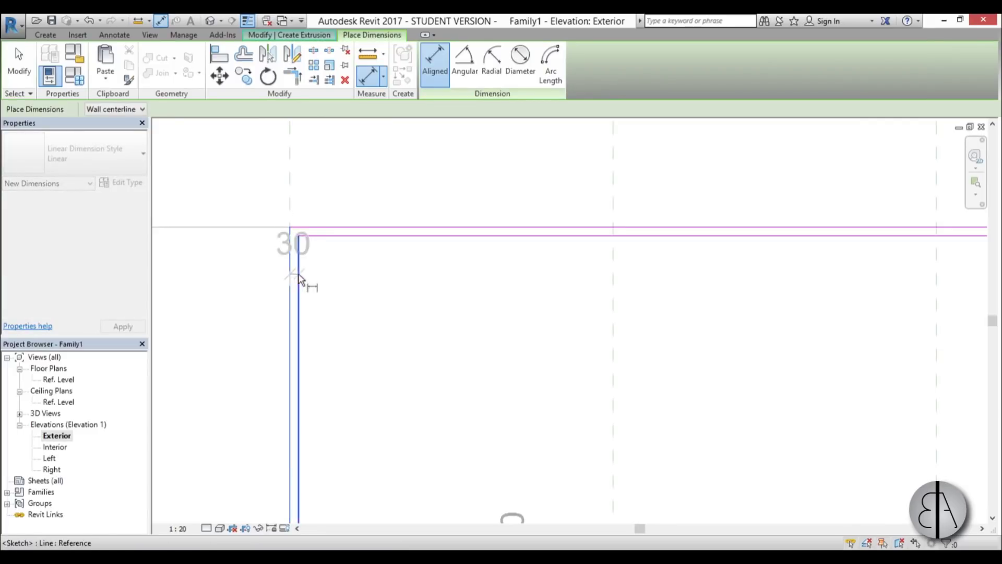
pyautogui.scroll(-2, 304, 274)
pyautogui.click(334, 199)
pyautogui.click(335, 248)
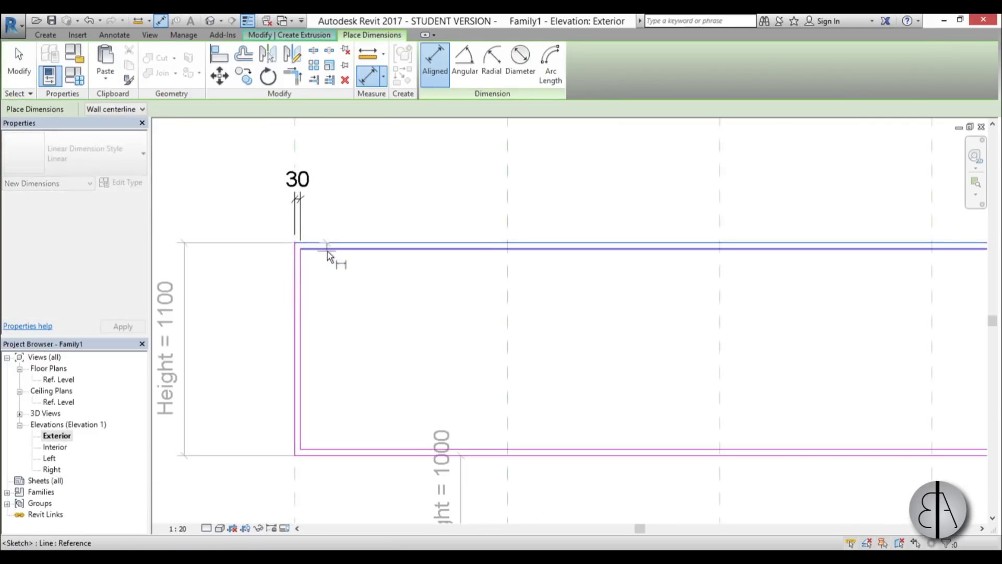
pyautogui.click(310, 243)
pyautogui.click(253, 245)
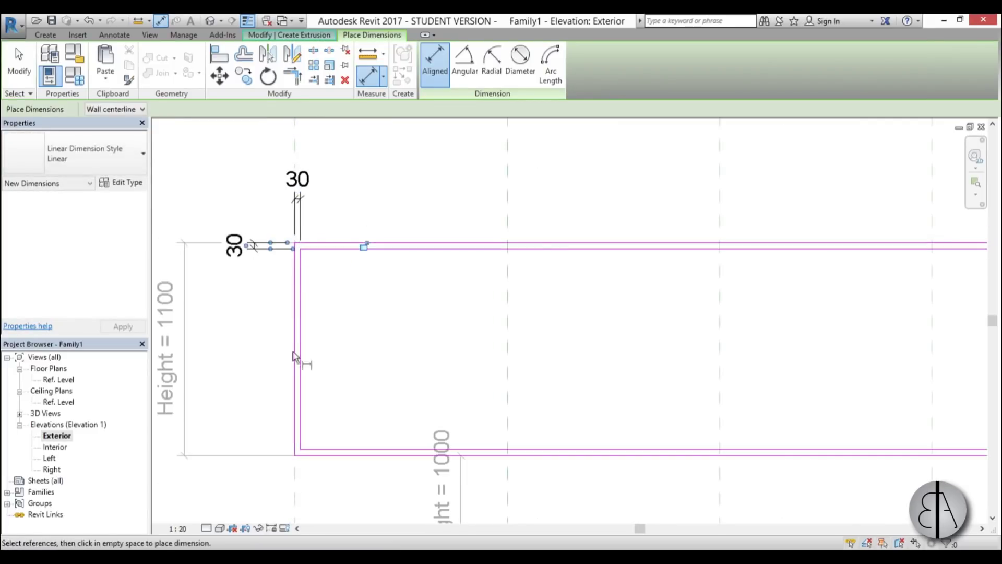
# - Add aligned dimensions for the frame thickness along the bottom and right sides of the profile
pyautogui.click(327, 451)
pyautogui.click(326, 455)
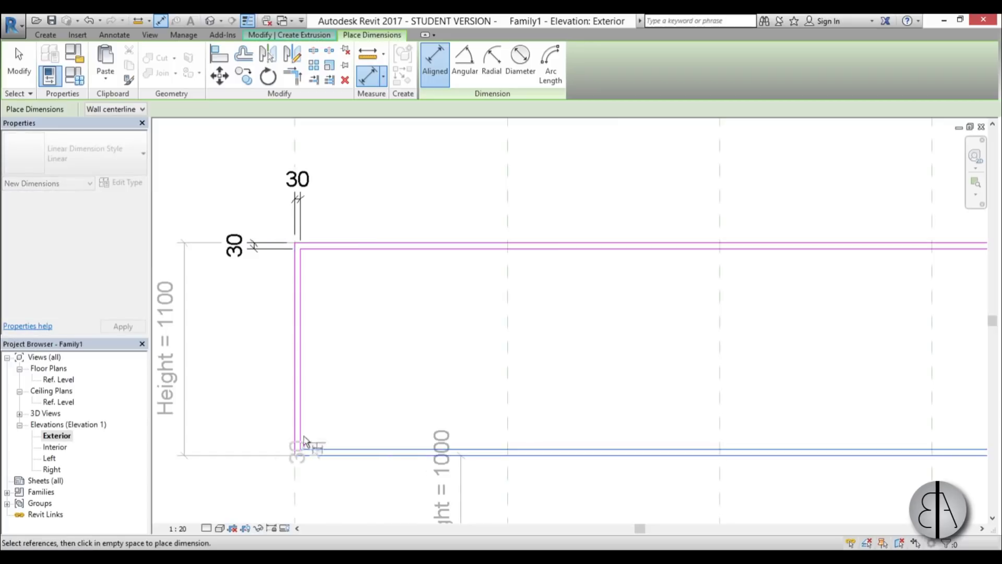
pyautogui.click(256, 420)
pyautogui.scroll(-2, 256, 420)
pyautogui.scroll(2, 668, 337)
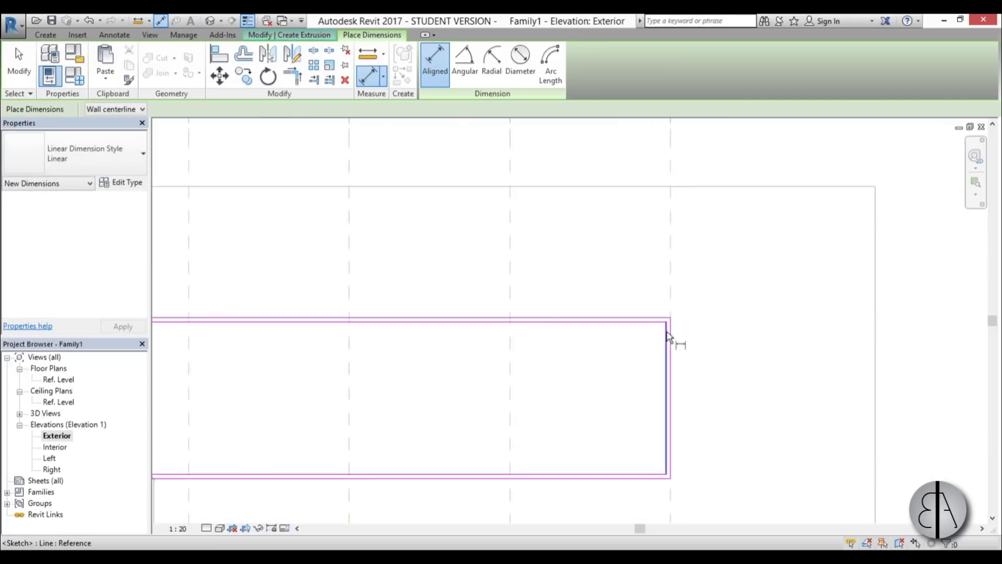
pyautogui.click(669, 338)
pyautogui.click(670, 340)
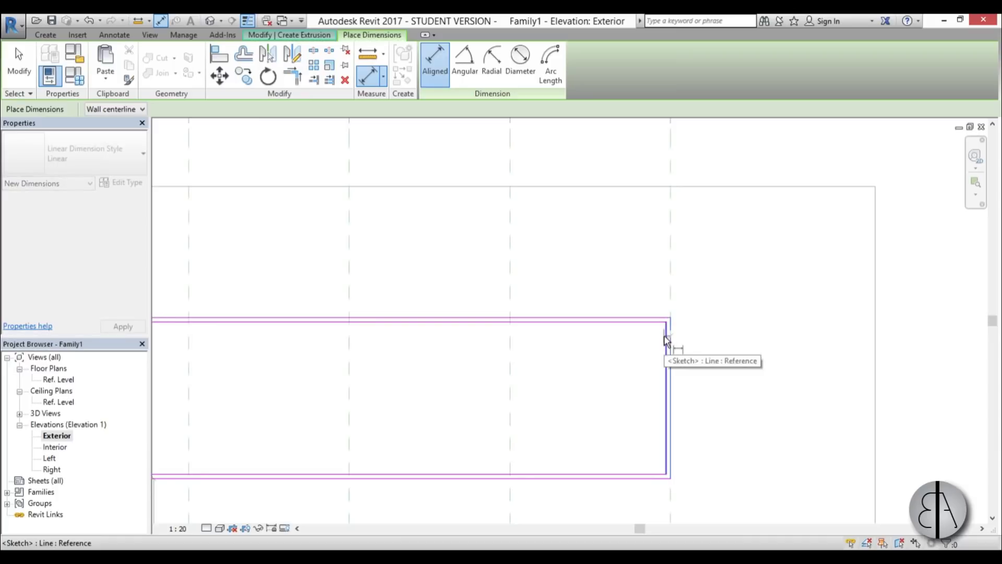
pyautogui.click(644, 286)
pyautogui.scroll(-2, 647, 286)
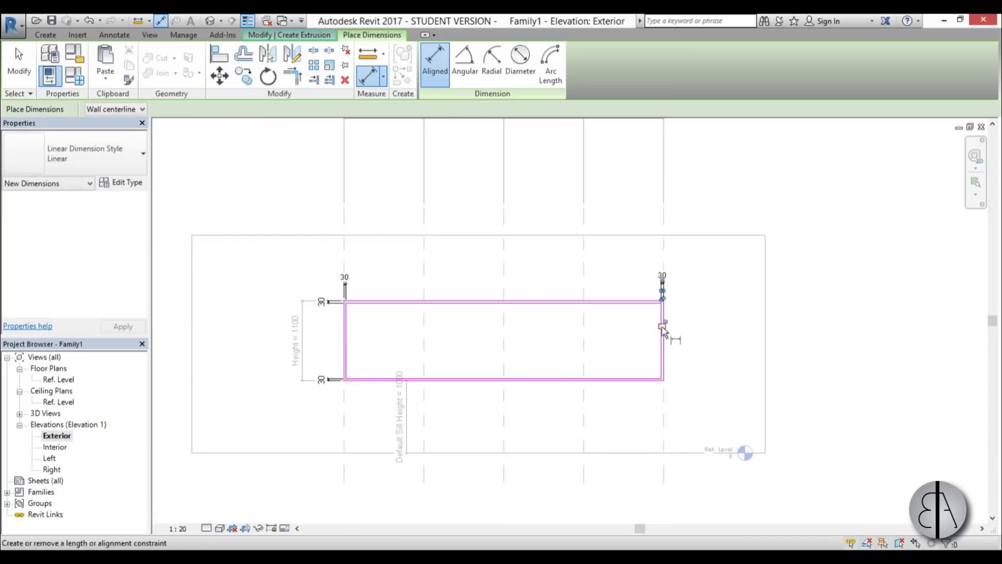
pyautogui.press('Escape')
pyautogui.press('Escape')
# - Lock the left and bottom frame-thickness dimensions and finish the frame extrusion
pyautogui.click(348, 285)
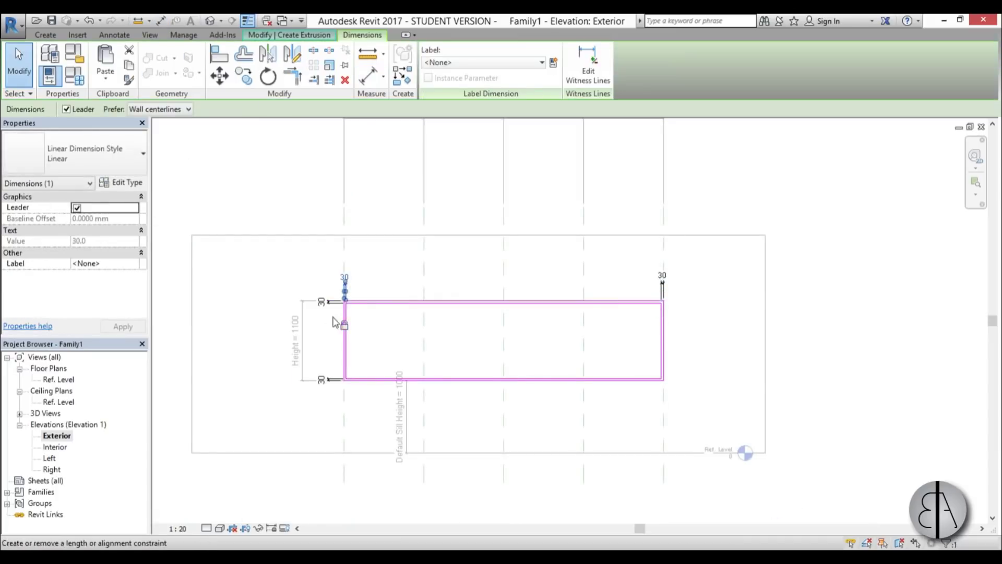
pyautogui.click(324, 380)
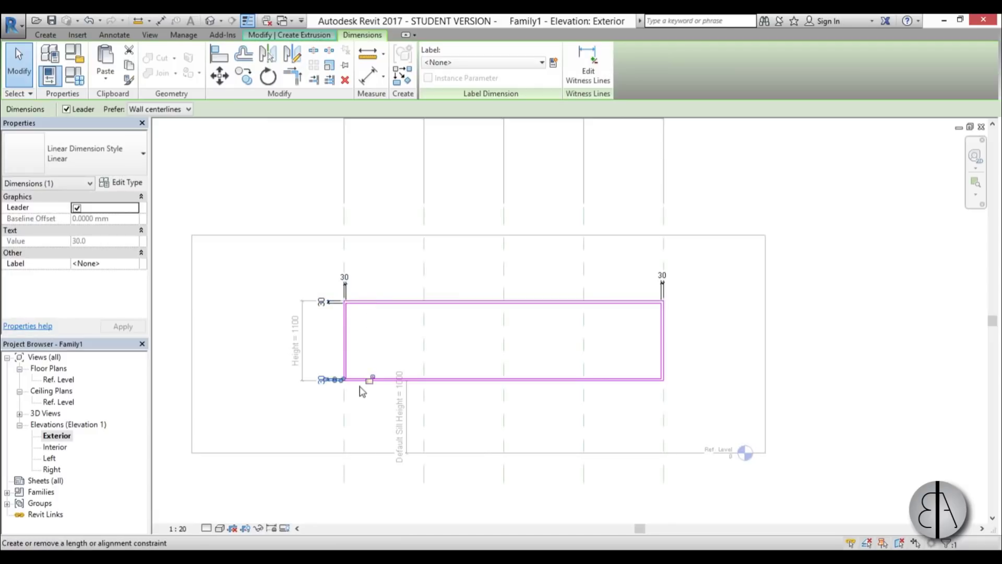
pyautogui.click(371, 380)
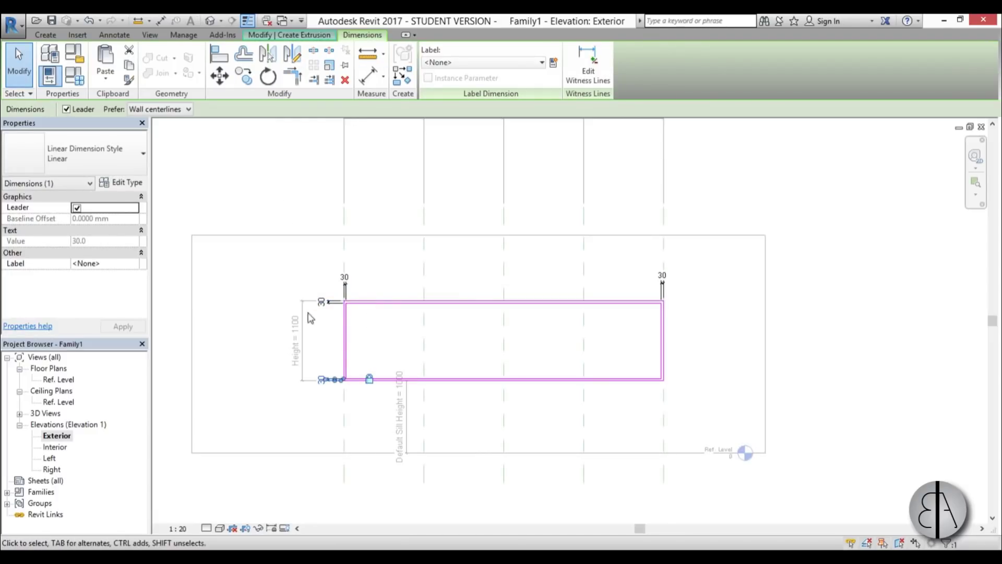
pyautogui.scroll(2, 479, 353)
pyautogui.press('Escape')
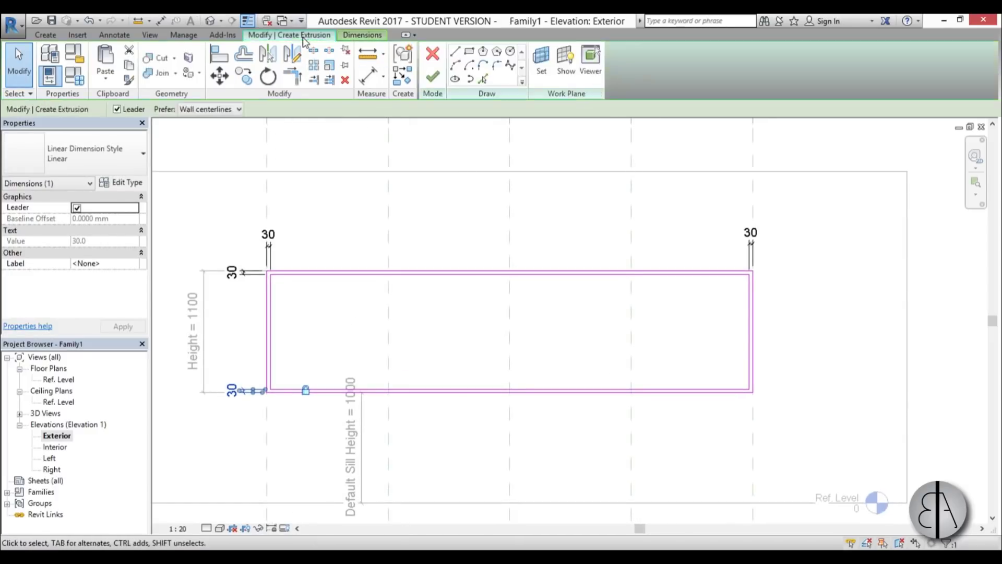
pyautogui.click(432, 78)
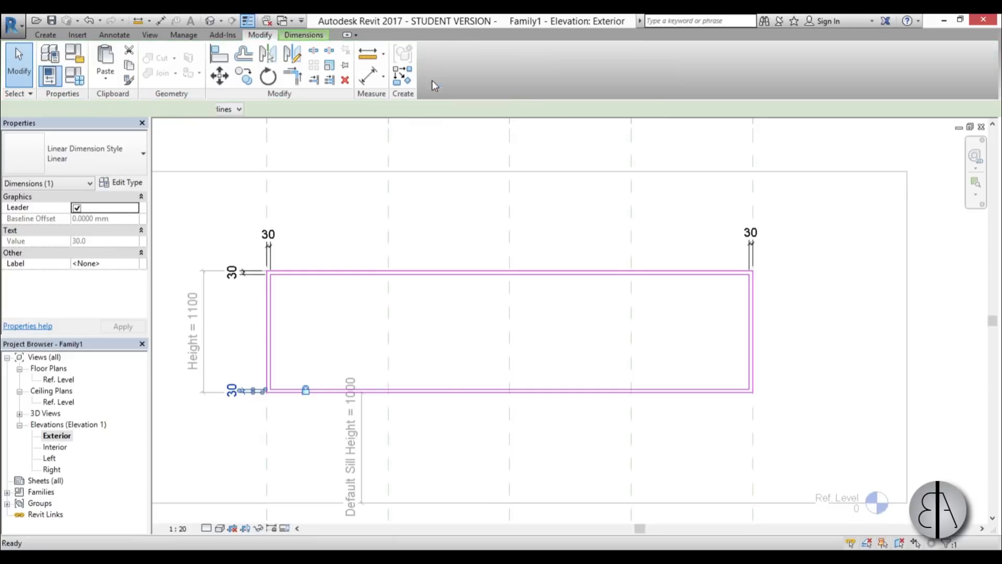
# - Open the Ref. Level floor plan of the window family and deselect the frame extrusion
pyautogui.doubleClick(58, 379)
pyautogui.scroll(2, 407, 335)
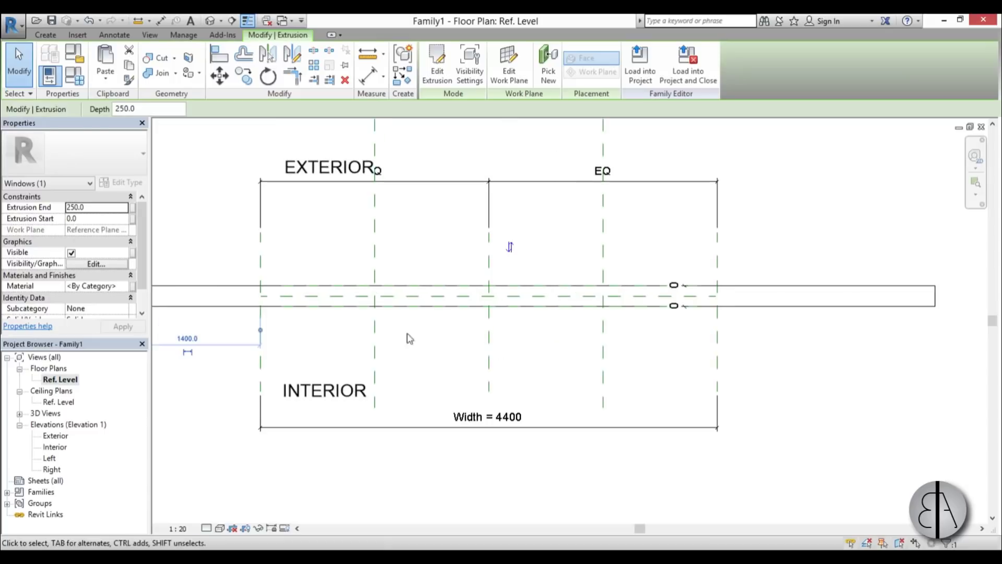
pyautogui.scroll(-1, 509, 327)
pyautogui.scroll(2, 416, 334)
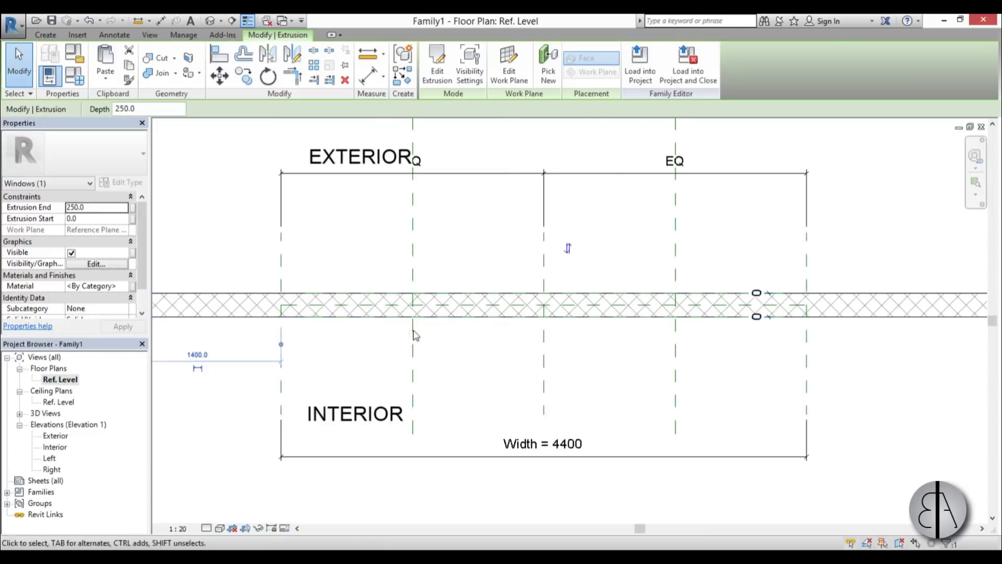
pyautogui.click(472, 360)
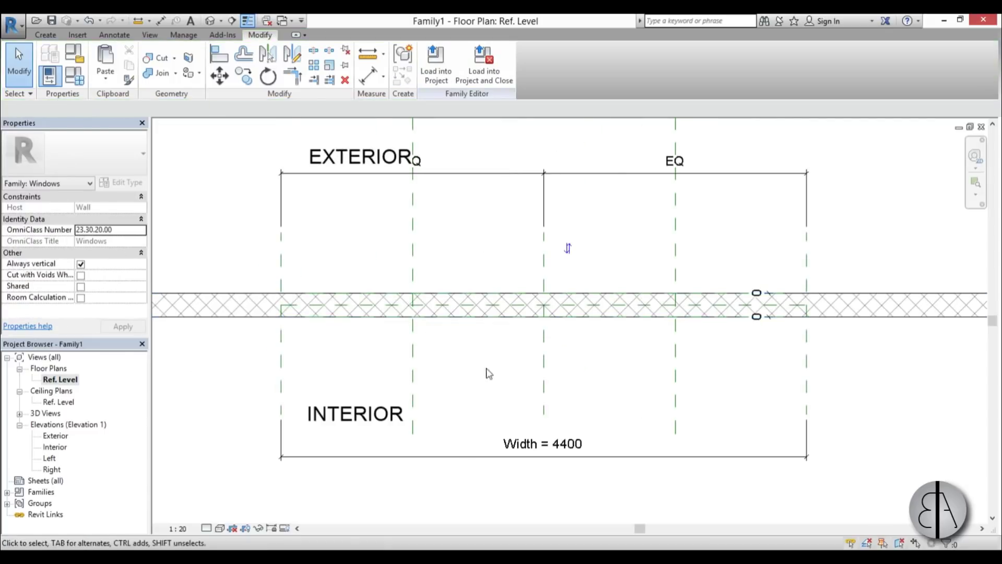
pyautogui.scroll(-1, 495, 360)
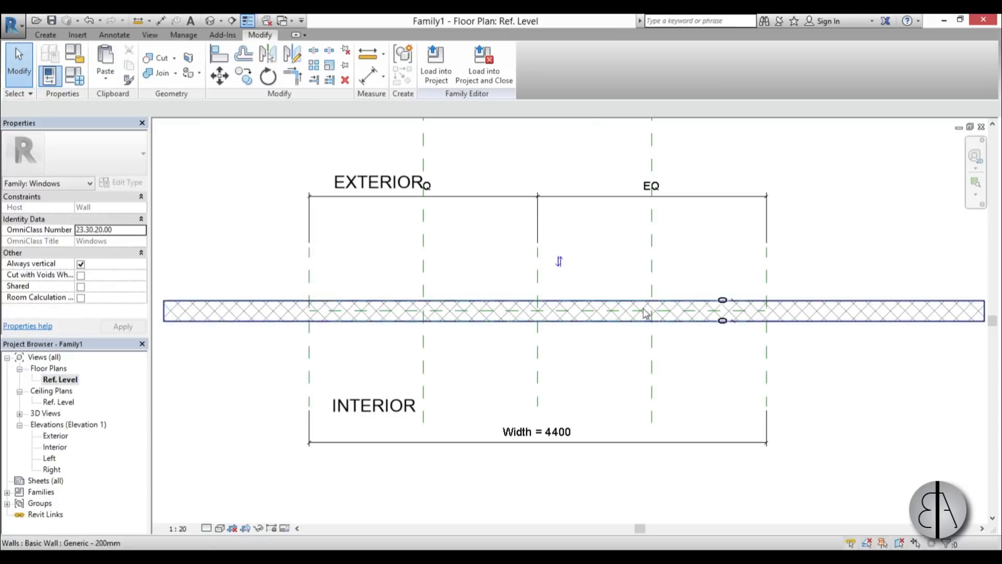
# - Set the cut plane offset in the floor plan's view range to 1200
pyautogui.press('v')
pyautogui.press('r')
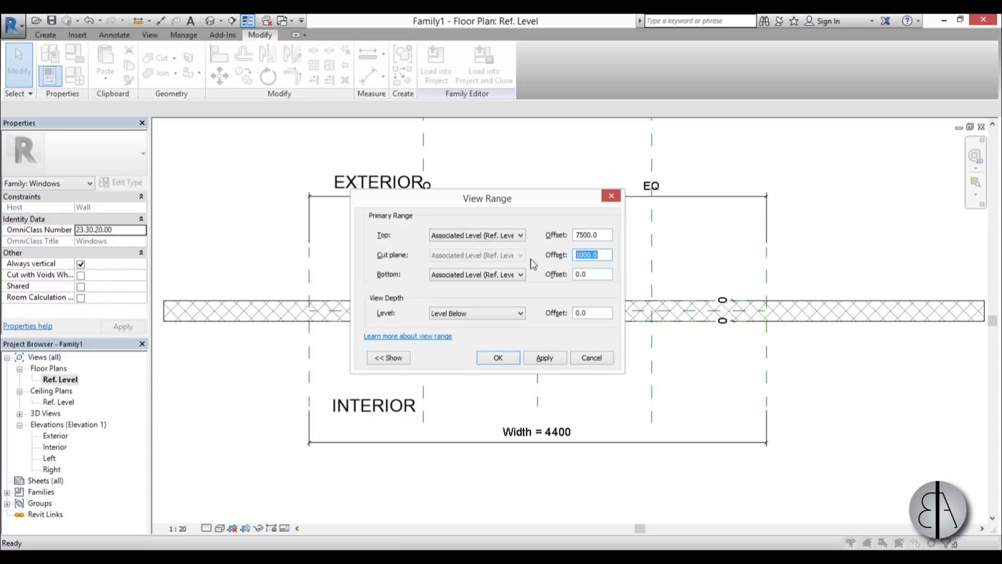
pyautogui.write('1200')
pyautogui.click(555, 360)
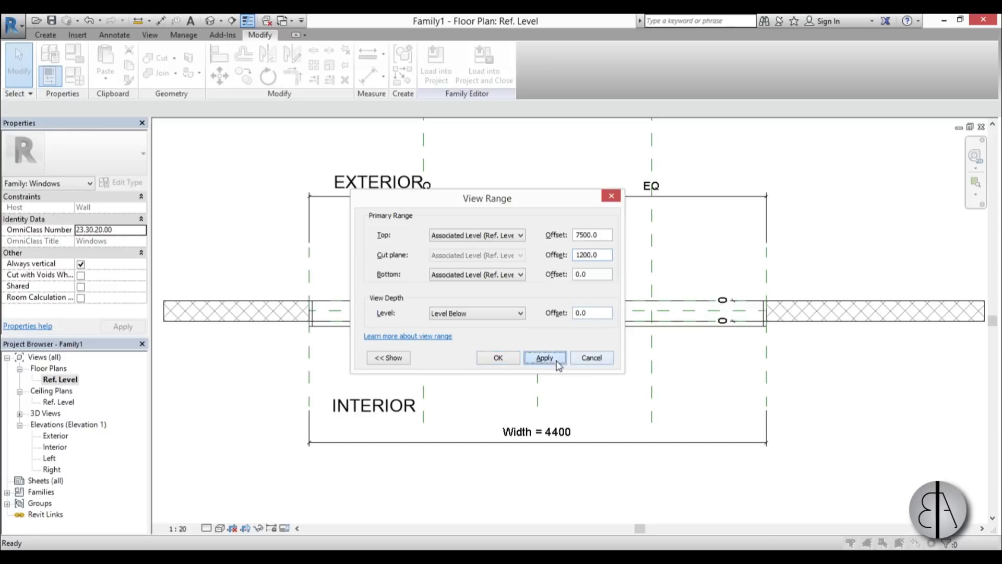
pyautogui.click(490, 360)
# - Resize the frame extrusion in plan to a 200 mm depth flush with both wall faces, locking its exterior face to the wall
pyautogui.click(462, 326)
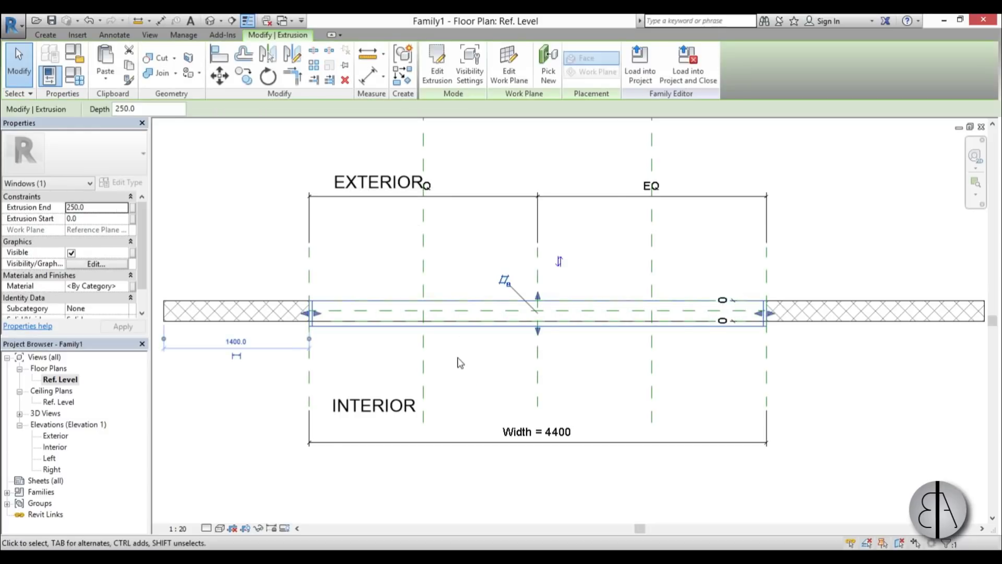
pyautogui.scroll(2, 537, 336)
pyautogui.moveTo(533, 324); pyautogui.dragTo(534, 311)
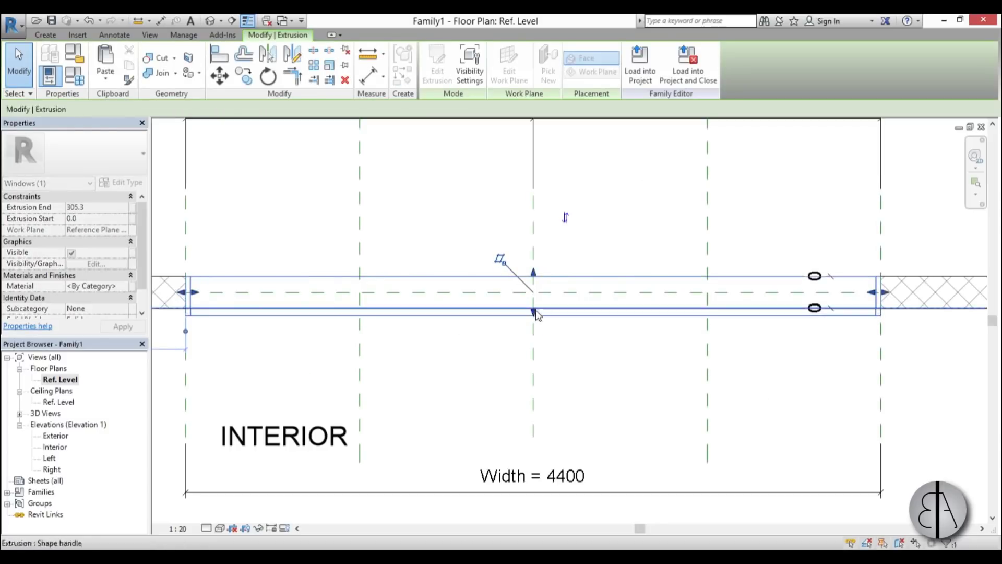
pyautogui.moveTo(537, 276)
pyautogui.mouseDown()
pyautogui.moveTo(537, 287)
pyautogui.moveTo(539, 276)
pyautogui.mouseUp()
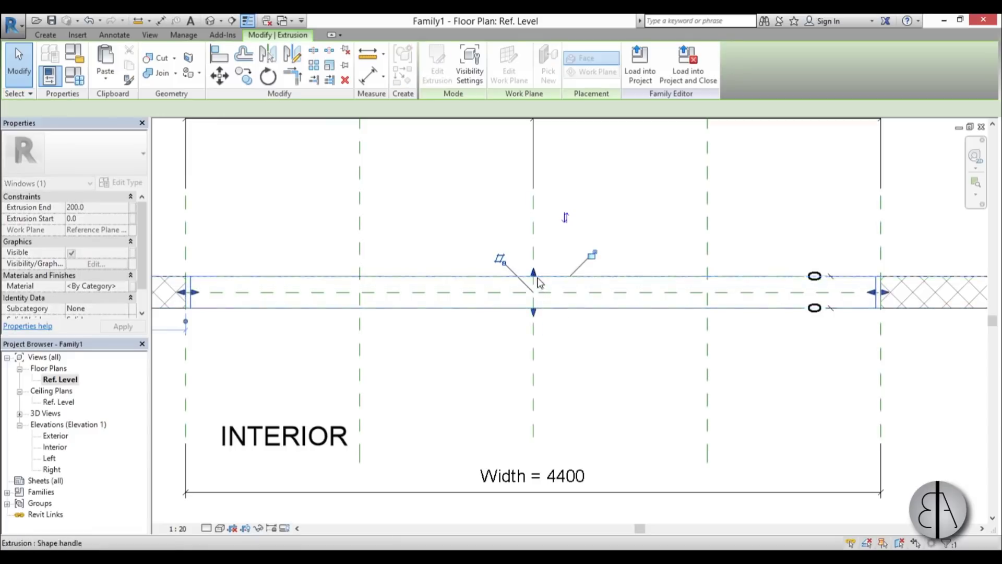
pyautogui.click(588, 260)
pyautogui.scroll(-3, 459, 237)
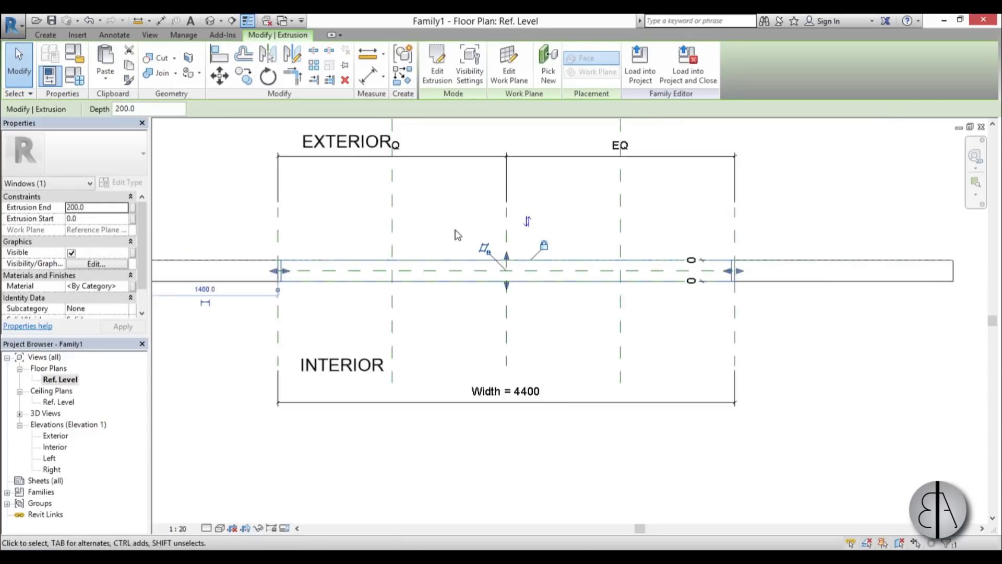
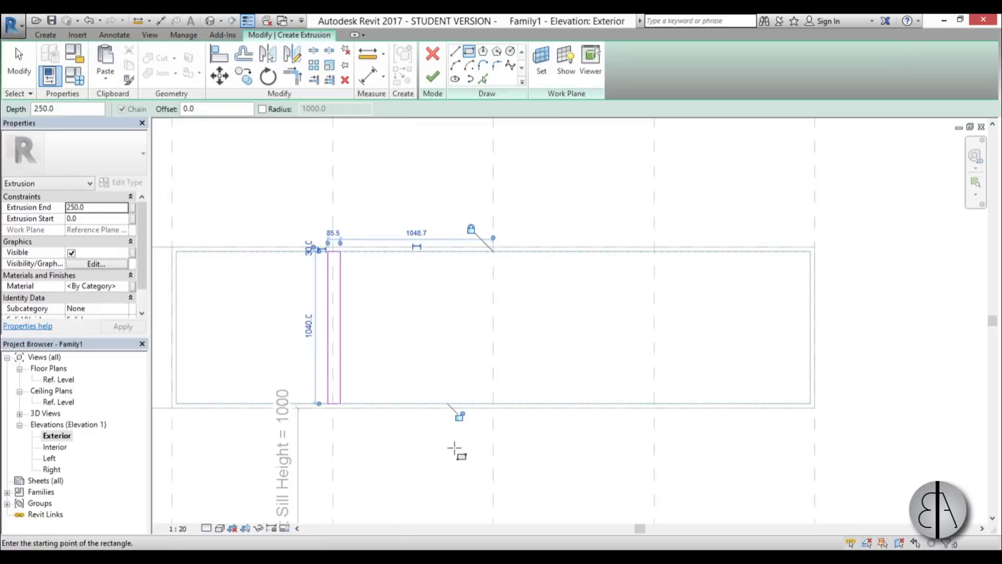
# - Place the left edge of the mullion sketch 15 mm from the first division's reference plane
pyautogui.press('Escape')
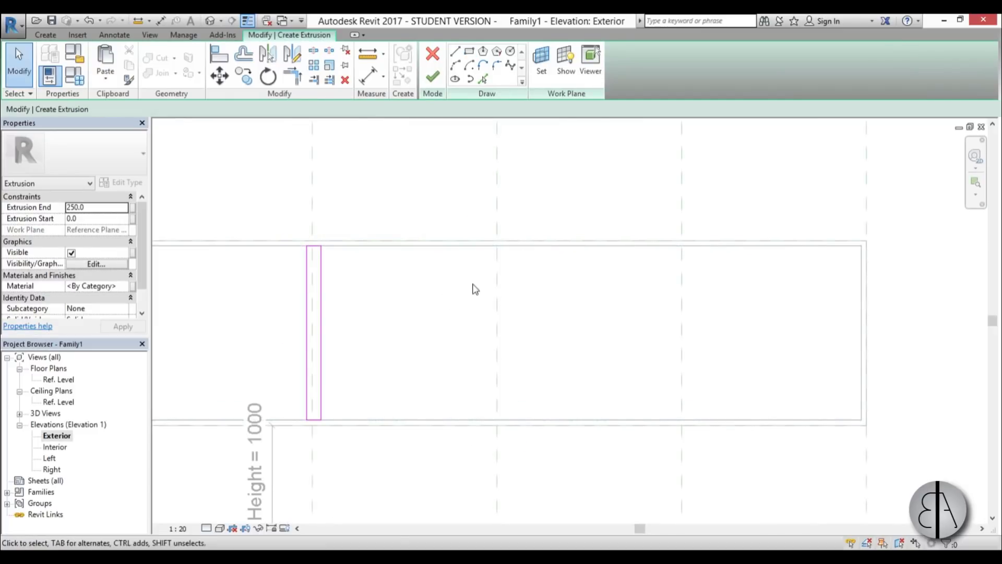
pyautogui.scroll(1, 313, 287)
pyautogui.moveTo(293, 287); pyautogui.dragTo(490, 259, button='middle')
pyautogui.scroll(5, 479, 242)
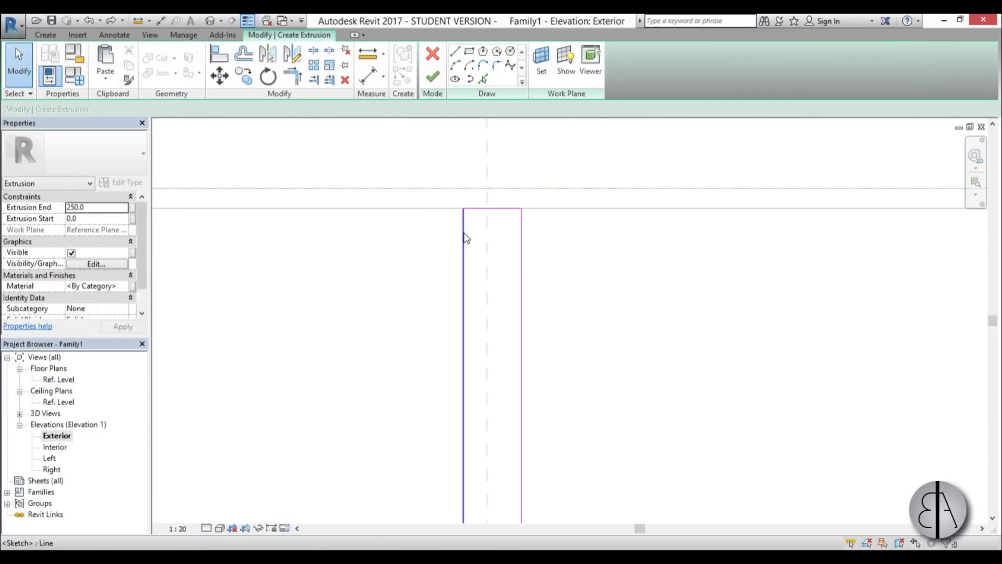
pyautogui.click(463, 234)
pyautogui.scroll(-4, 443, 172)
pyautogui.scroll(5, 439, 430)
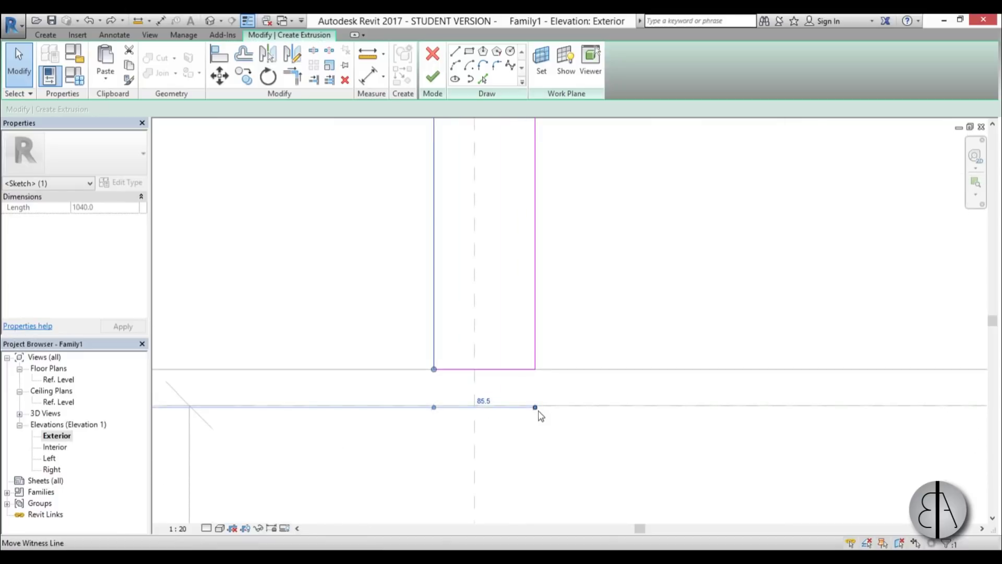
pyautogui.moveTo(509, 365); pyautogui.dragTo(477, 341)
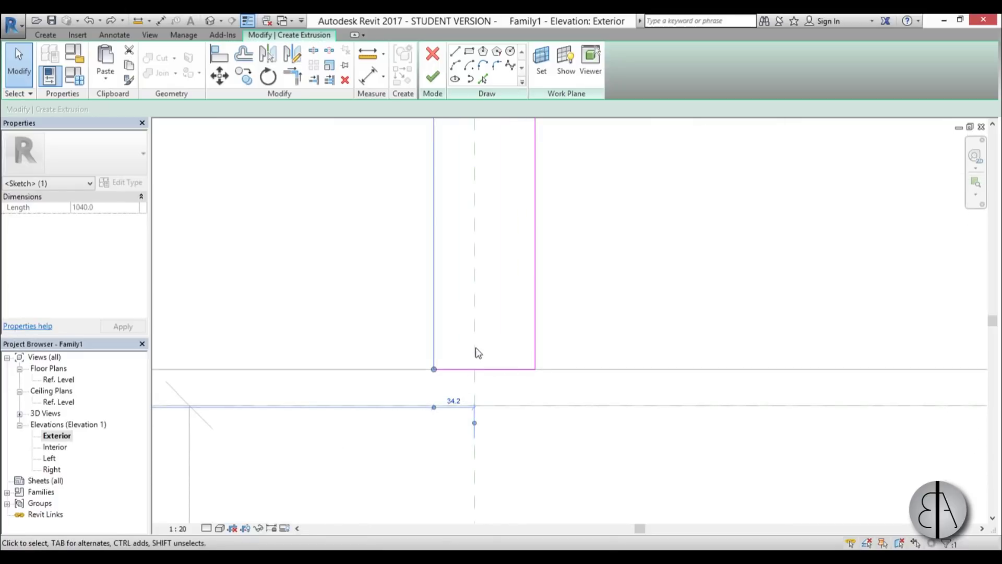
pyautogui.press('Return')
pyautogui.click(374, 333)
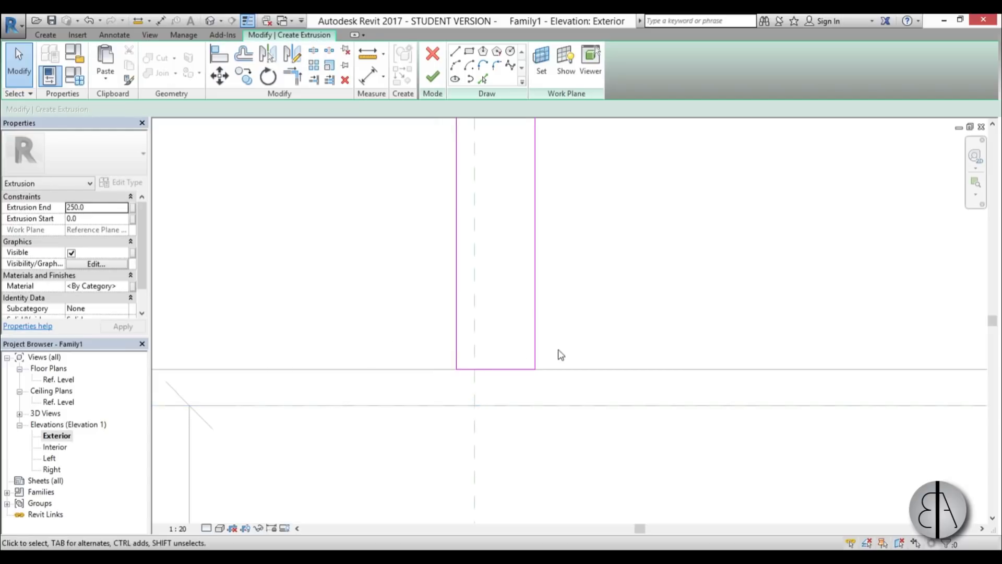
# - Move the right edge of the mullion sketch to make the mullion 30 mm wide
pyautogui.click(535, 354)
pyautogui.scroll(-5, 505, 319)
pyautogui.moveTo(505, 157); pyautogui.dragTo(477, 491, button='middle')
pyautogui.scroll(5, 476, 265)
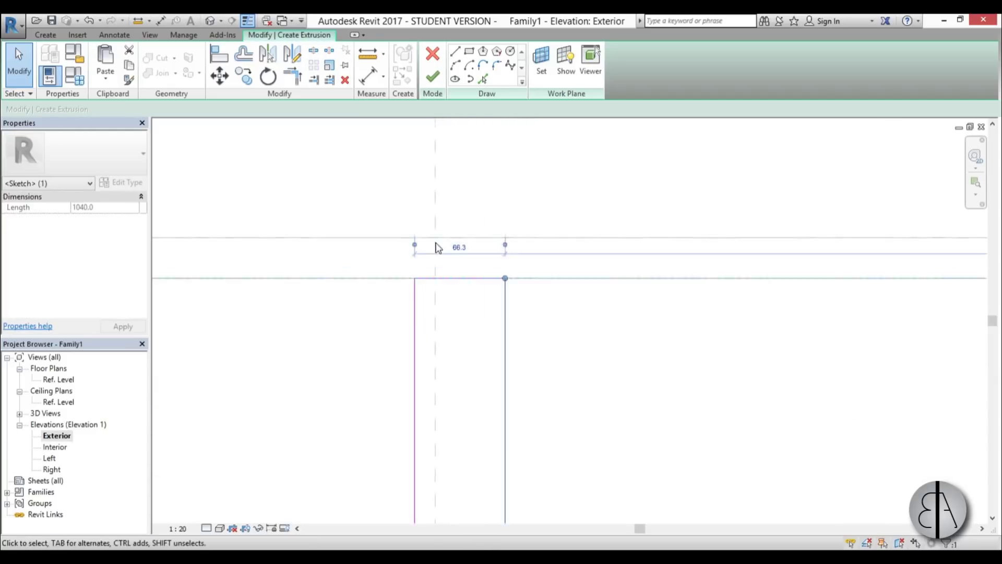
pyautogui.click(458, 250)
pyautogui.write('30')
pyautogui.press('Return')
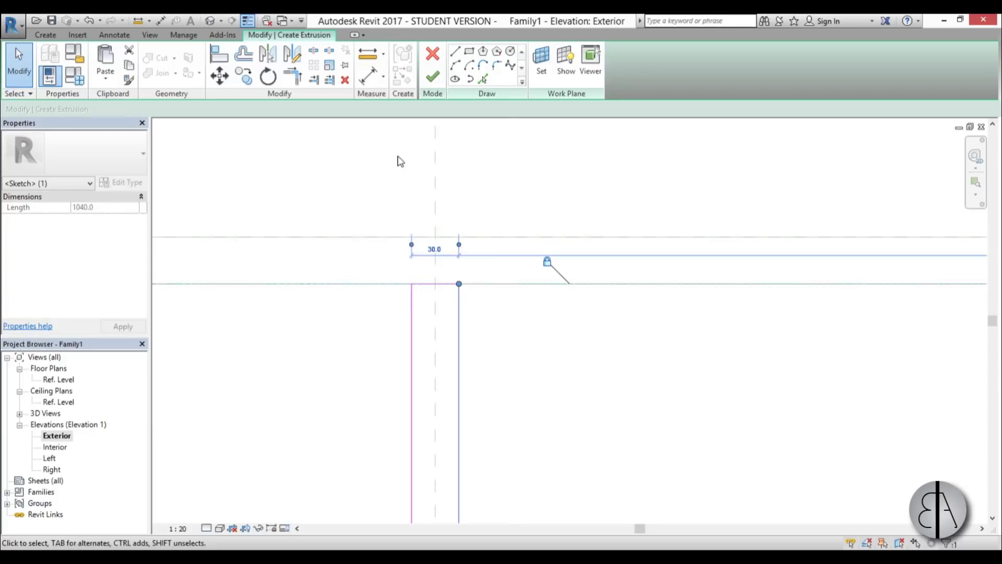
pyautogui.click(398, 156)
# - Copy the whole mullion rectangle from the first division's reference plane to the window's centre reference plane
pyautogui.scroll(-5, 398, 156)
pyautogui.scroll(-3, 394, 241)
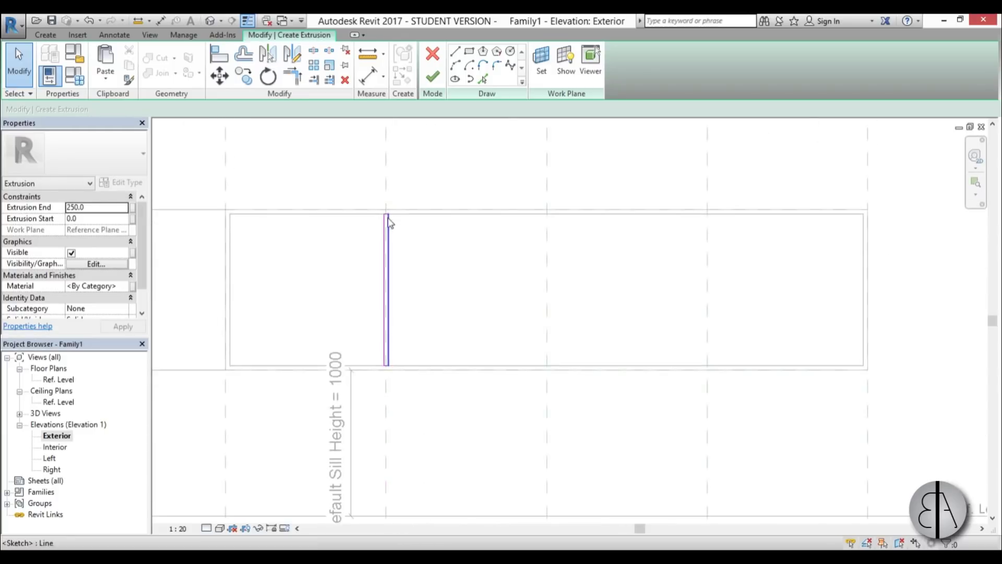
pyautogui.scroll(2, 376, 206)
pyautogui.moveTo(364, 195)
pyautogui.mouseDown()
pyautogui.moveTo(454, 469)
pyautogui.moveTo(454, 459)
pyautogui.mouseUp()
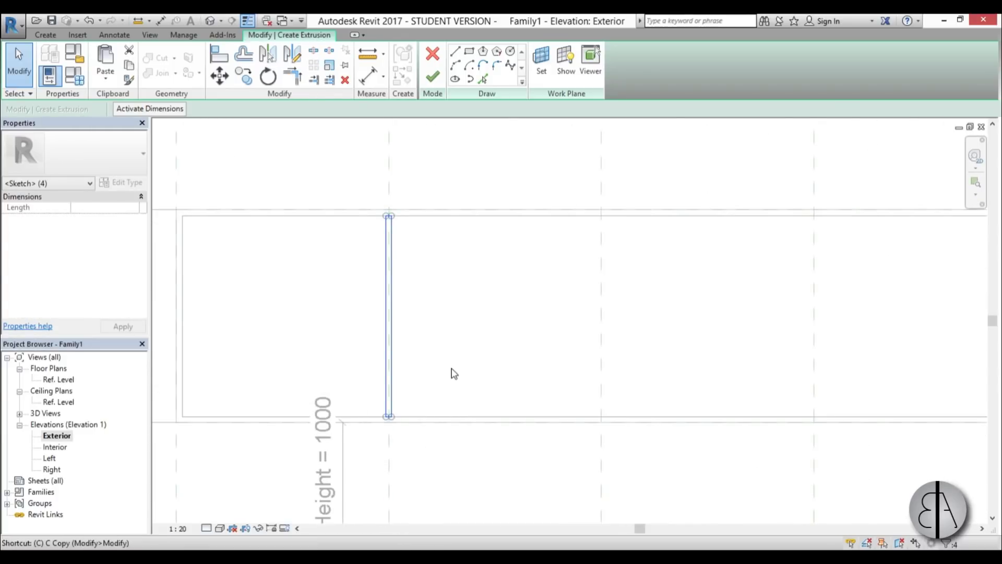
pyautogui.press('o')
pyautogui.click(375, 210)
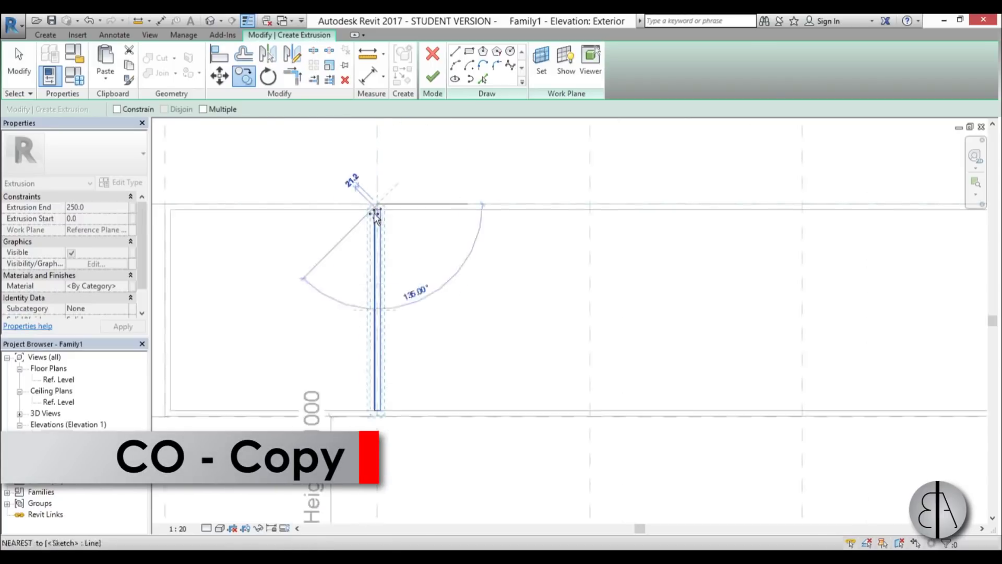
pyautogui.click(622, 210)
# - Copy the centre mullion rectangle to the third division's reference plane
pyautogui.moveTo(700, 315); pyautogui.dragTo(503, 327, button='middle')
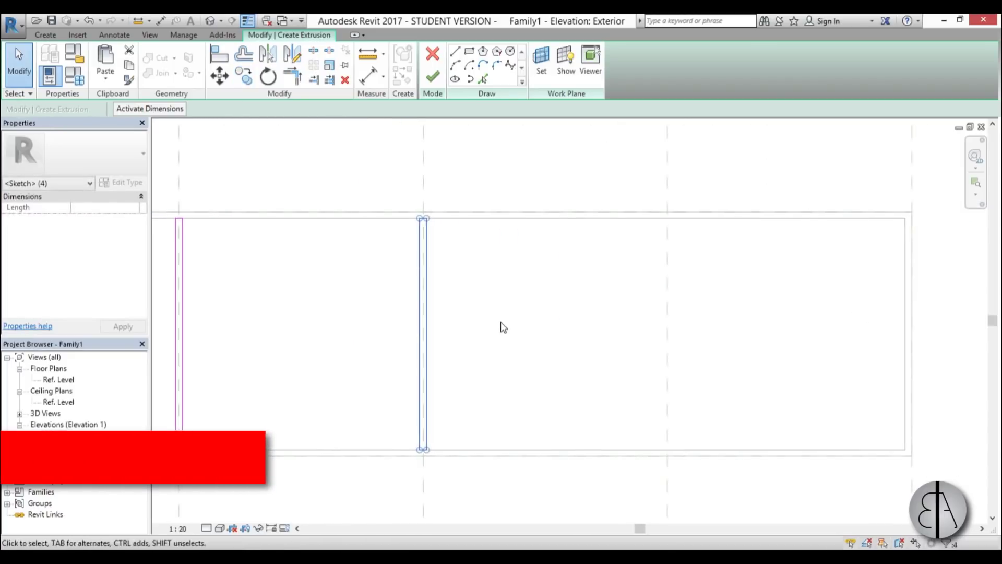
pyautogui.press('c')
pyautogui.press('o')
pyautogui.click(424, 215)
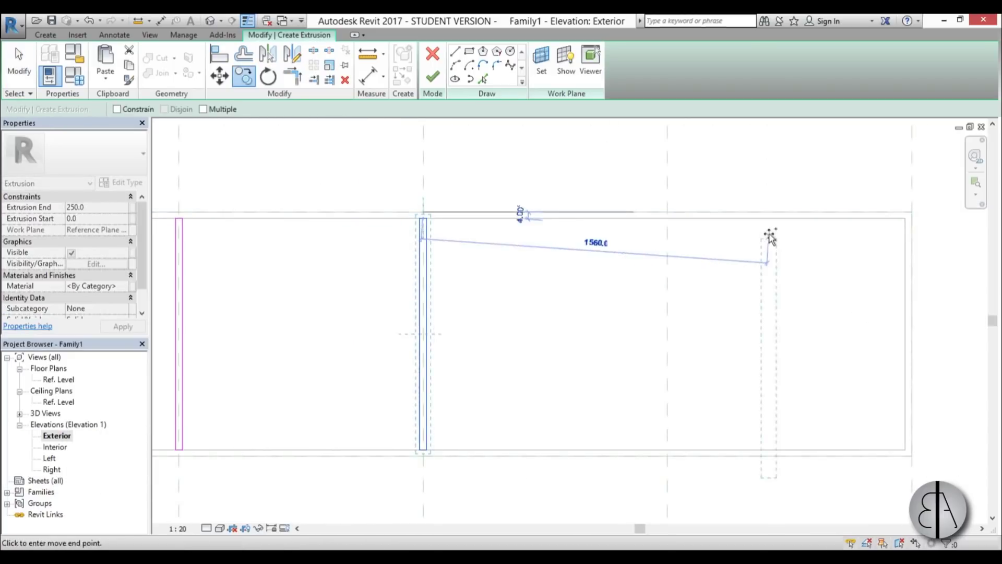
pyautogui.click(667, 213)
pyautogui.scroll(-2, 459, 227)
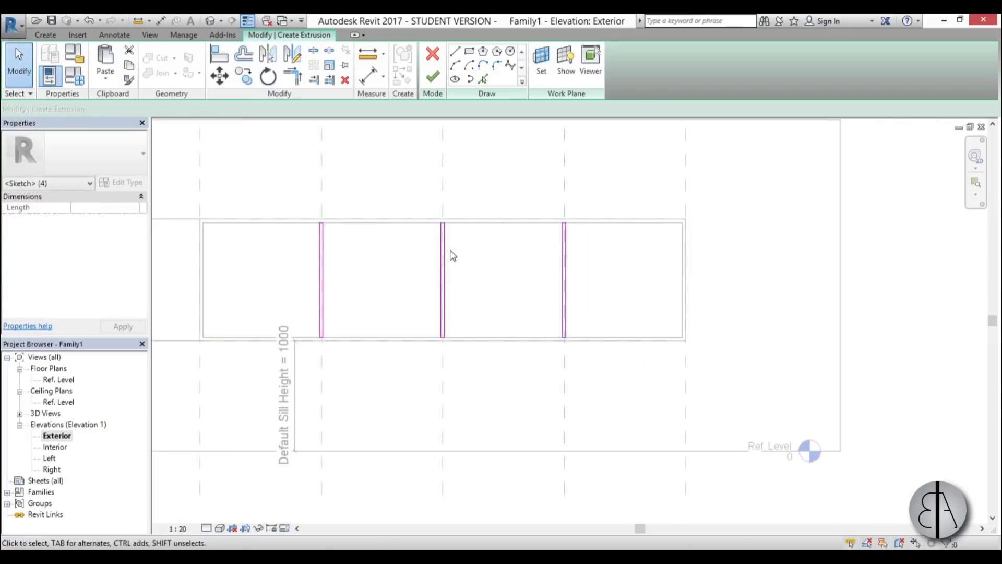
# - Align the top edges of the centre and right mullions to the frame's inner top edge and lock the alignments
pyautogui.moveTo(464, 275); pyautogui.dragTo(494, 288, button='middle')
pyautogui.scroll(3, 367, 243)
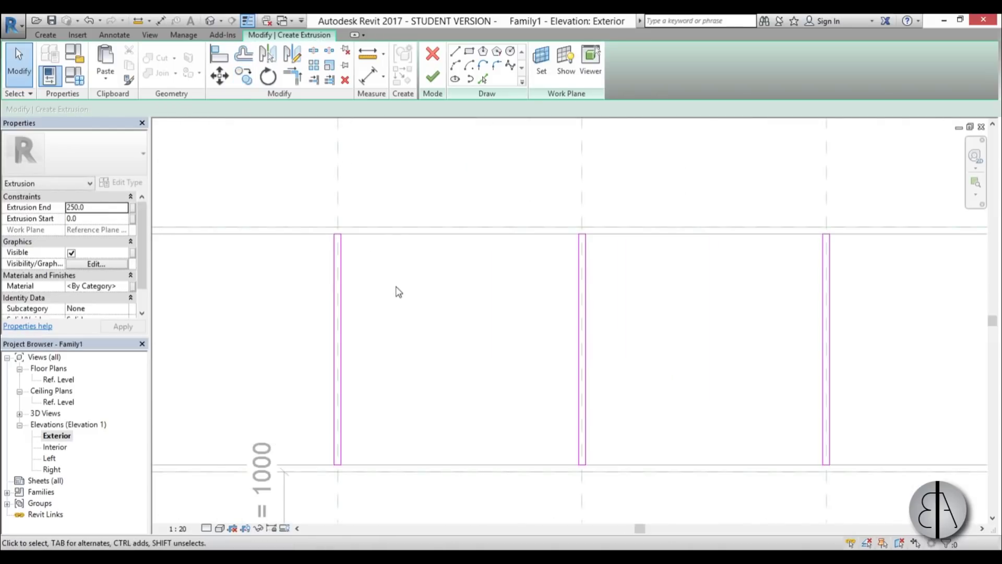
pyautogui.press('a')
pyautogui.press('l')
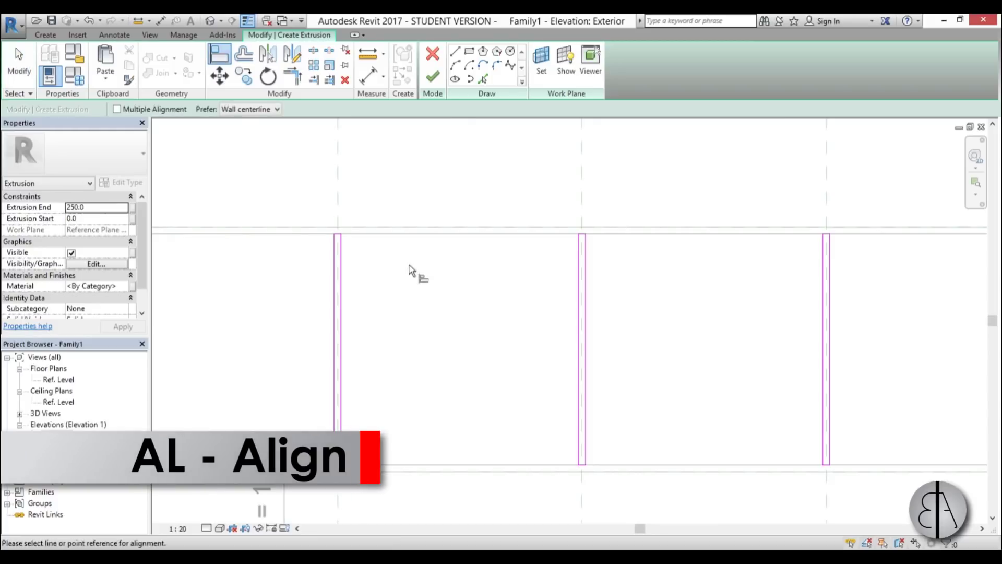
pyautogui.scroll(3, 584, 235)
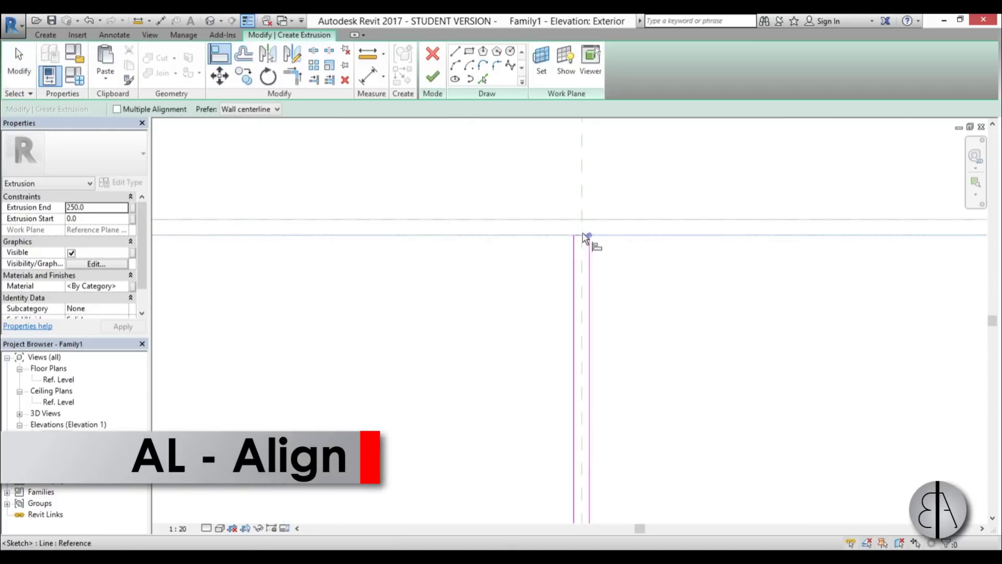
pyautogui.click(582, 236)
pyautogui.click(546, 258)
pyautogui.scroll(-4, 377, 265)
pyautogui.scroll(2, 600, 258)
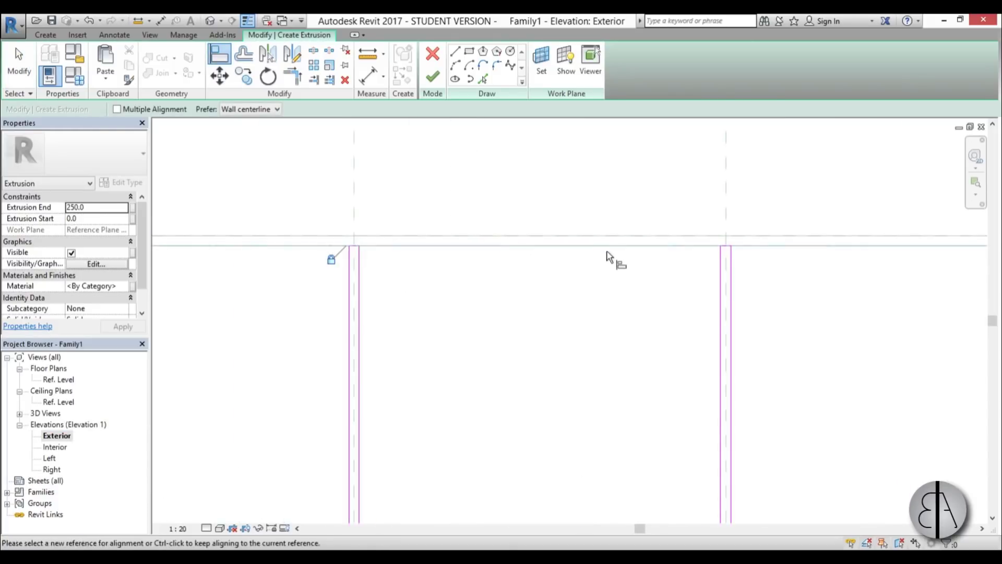
pyautogui.scroll(2, 731, 255)
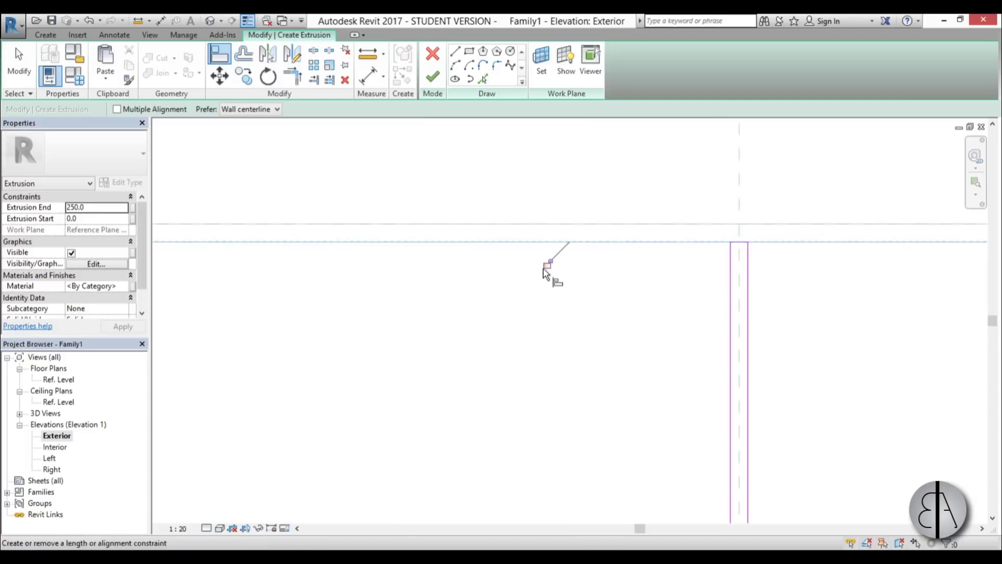
pyautogui.scroll(-2, 592, 242)
# - Align the bottom edges of the right and centre mullions to the frame's inner bottom edge and lock the alignments
pyautogui.scroll(3, 615, 409)
pyautogui.click(610, 416)
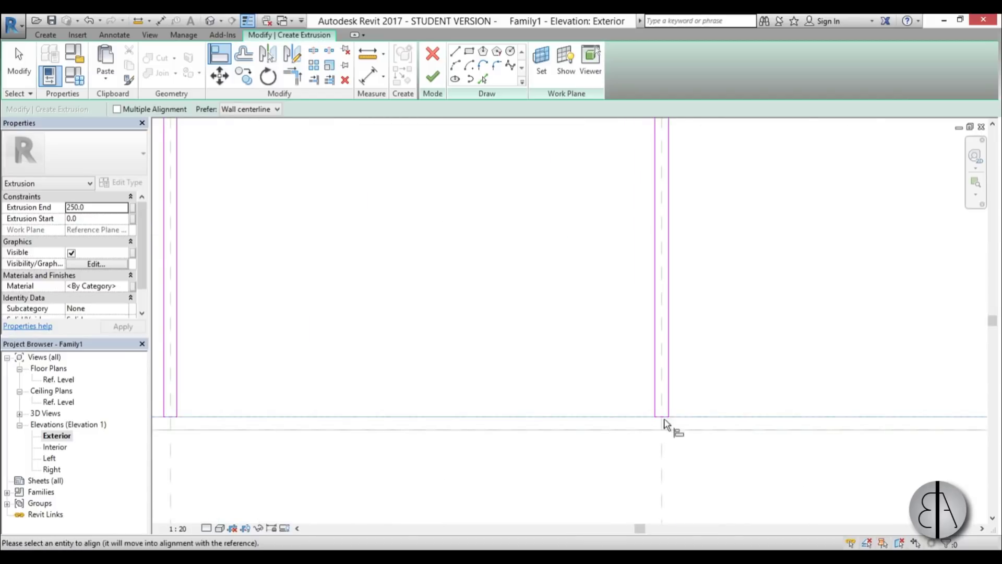
pyautogui.click(662, 418)
pyautogui.scroll(-2, 626, 406)
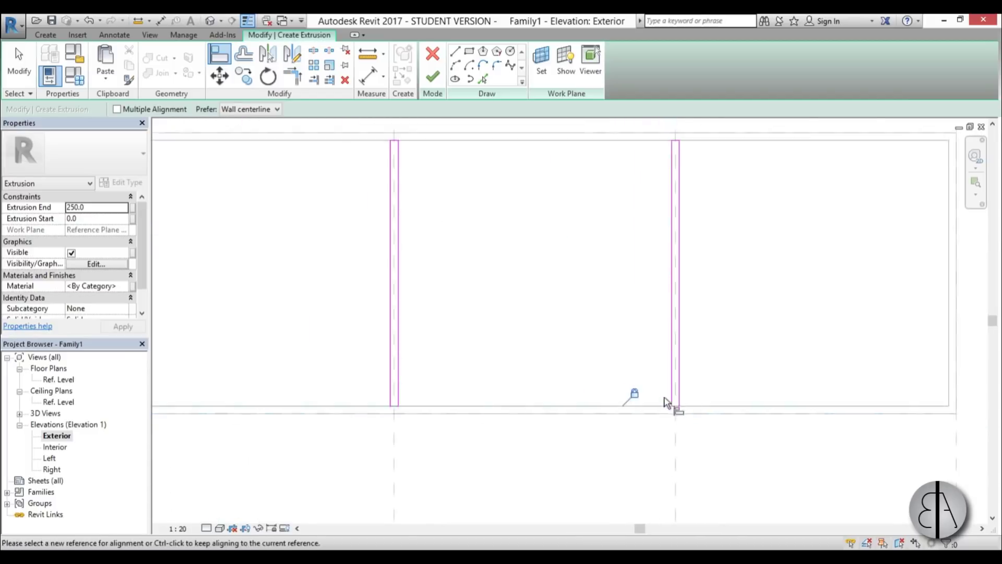
pyautogui.scroll(1, 424, 411)
pyautogui.scroll(2, 424, 413)
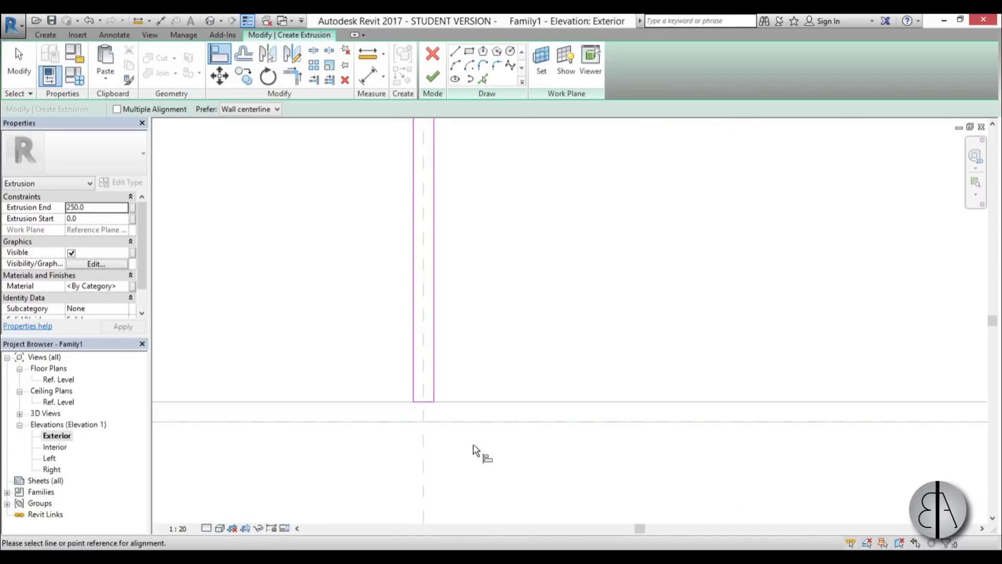
pyautogui.click(466, 403)
pyautogui.click(425, 403)
pyautogui.click(590, 382)
pyautogui.scroll(-4, 592, 391)
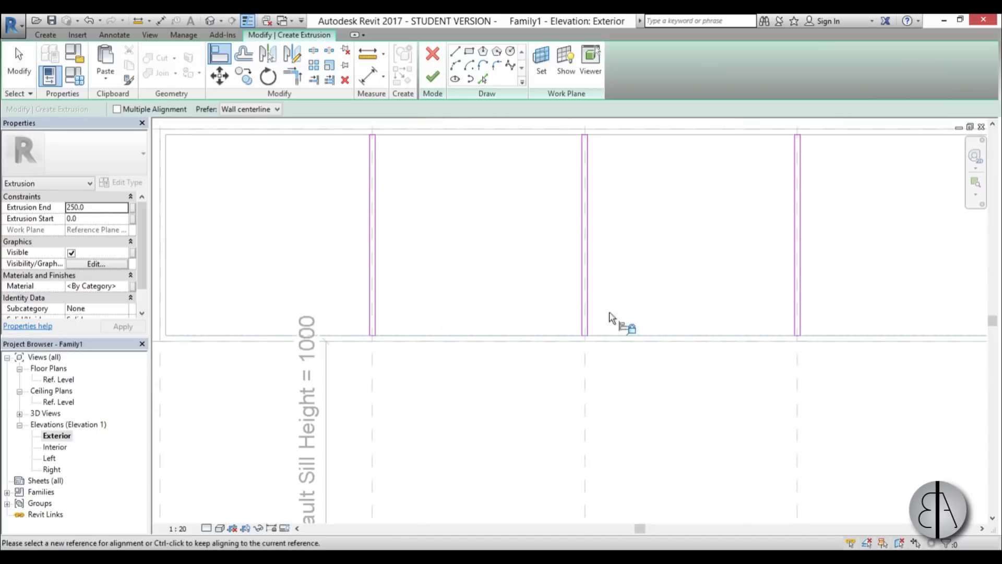
# - Place an aligned dimension across the left mullion's two edges and its reference plane, above the window
pyautogui.scroll(2, 347, 287)
pyautogui.click(368, 77)
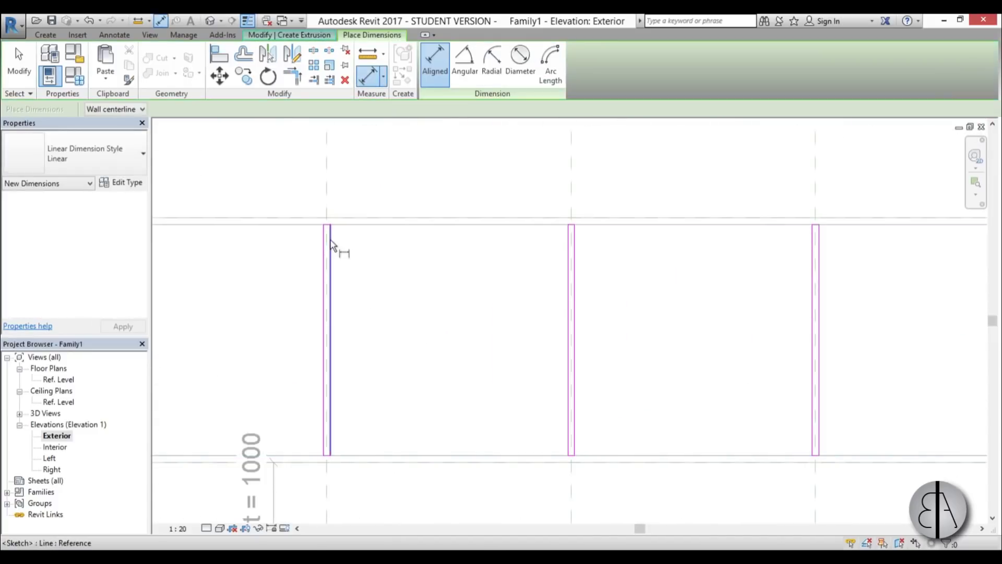
pyautogui.scroll(3, 334, 246)
pyautogui.click(324, 245)
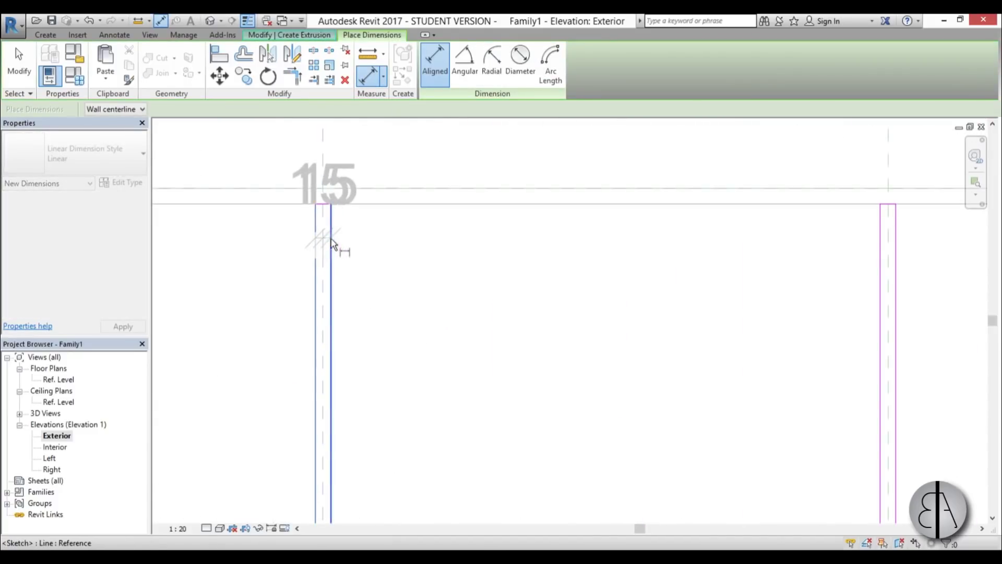
pyautogui.scroll(-3, 332, 243)
pyautogui.click(388, 177)
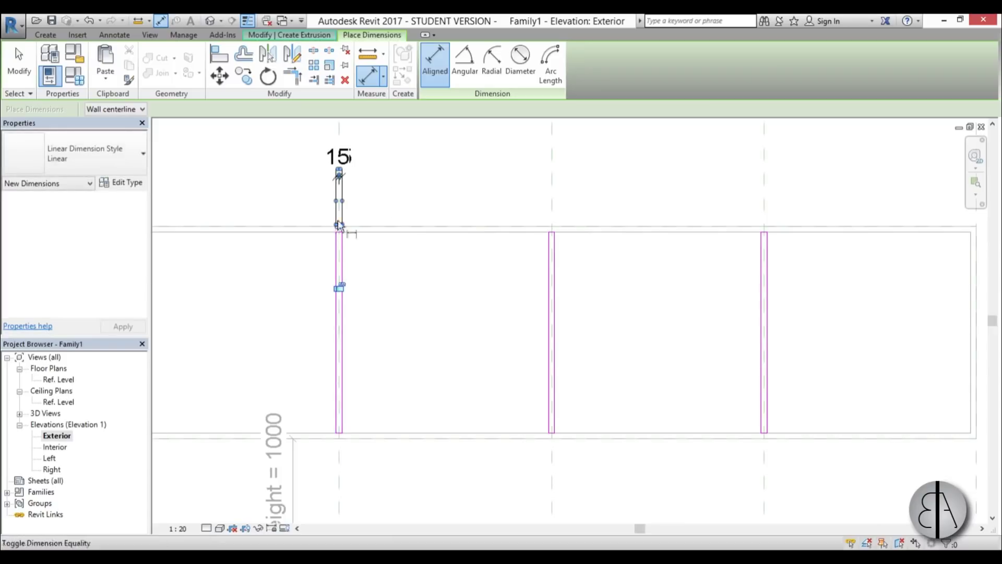
# - Make the left mullion's dimension segments equal and lock them
pyautogui.scroll(3, 340, 204)
pyautogui.click(337, 270)
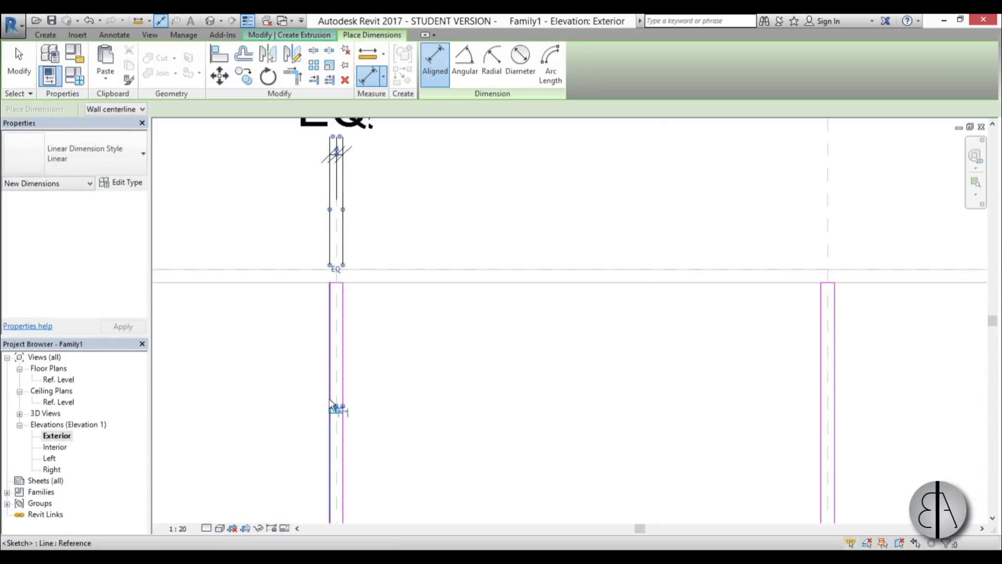
pyautogui.scroll(-3, 441, 394)
pyautogui.moveTo(448, 393); pyautogui.dragTo(434, 381, button='middle')
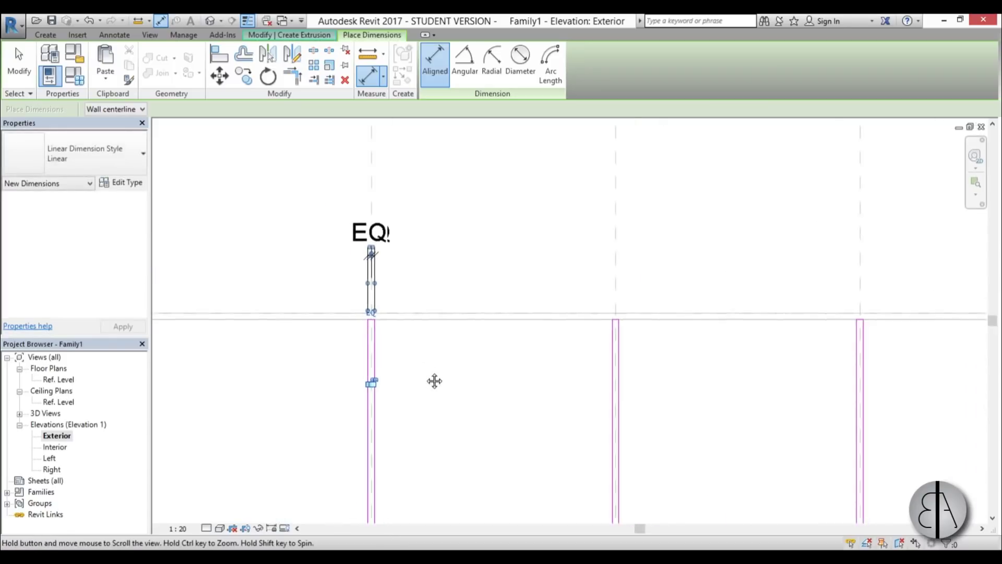
pyautogui.scroll(3, 388, 385)
pyautogui.click(357, 385)
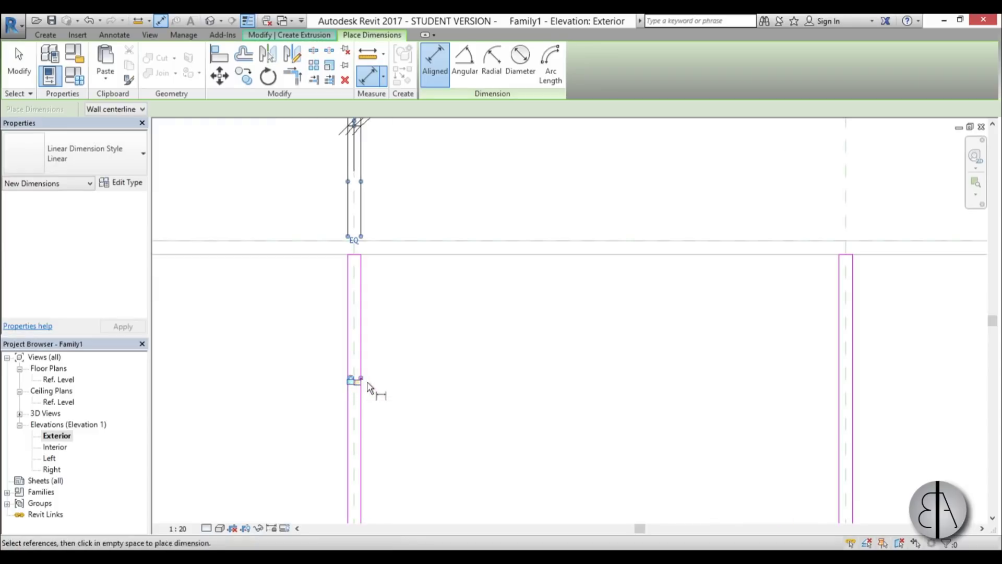
# - Place an aligned dimension across the centre mullion's two edges and the centre reference plane
pyautogui.scroll(-2, 572, 369)
pyautogui.moveTo(549, 372); pyautogui.dragTo(289, 354, button='middle')
pyautogui.scroll(3, 459, 302)
pyautogui.click(471, 307)
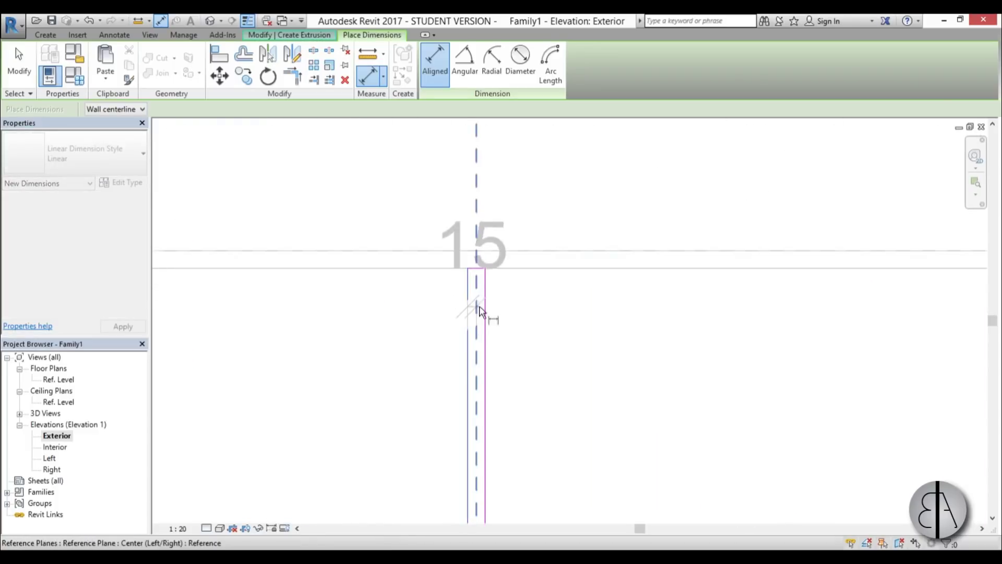
pyautogui.scroll(-3, 491, 311)
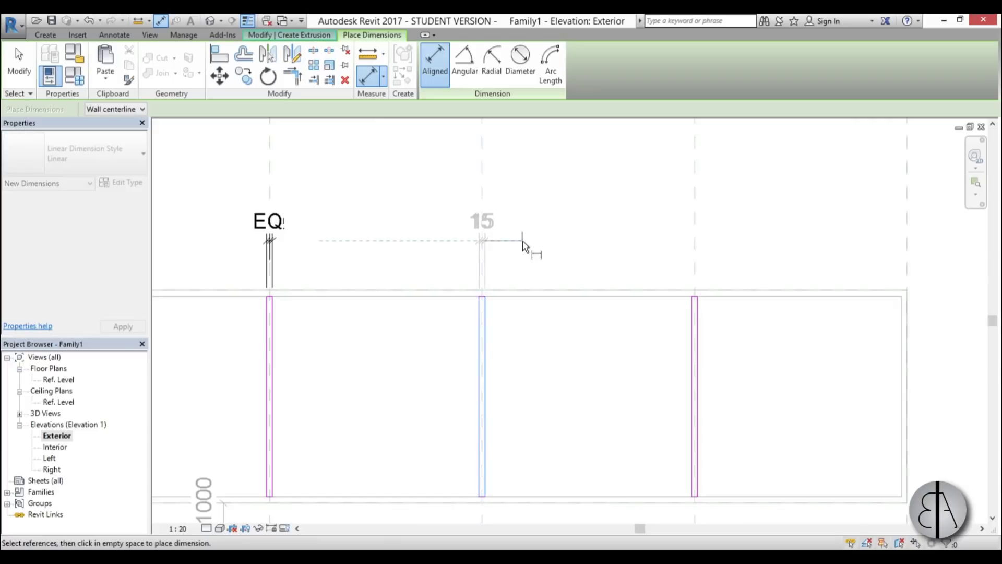
pyautogui.click(525, 245)
# - Make the centre mullion's dimension segments equal and lock them
pyautogui.scroll(5, 505, 324)
pyautogui.scroll(-3, 450, 415)
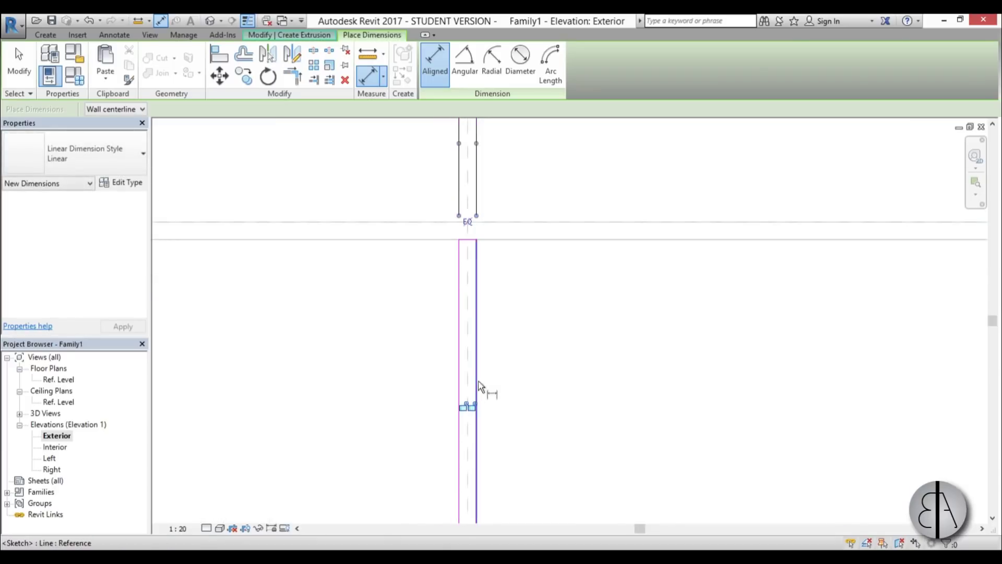
pyautogui.scroll(4, 472, 418)
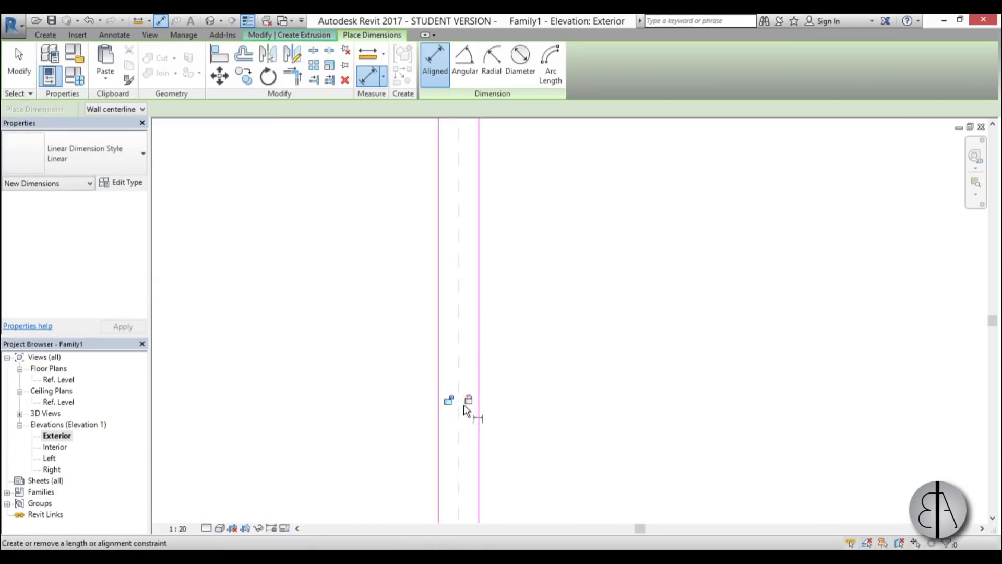
pyautogui.scroll(-3, 451, 409)
# - Place an aligned dimension across the right mullion's two edges and its reference plane
pyautogui.scroll(5, 515, 369)
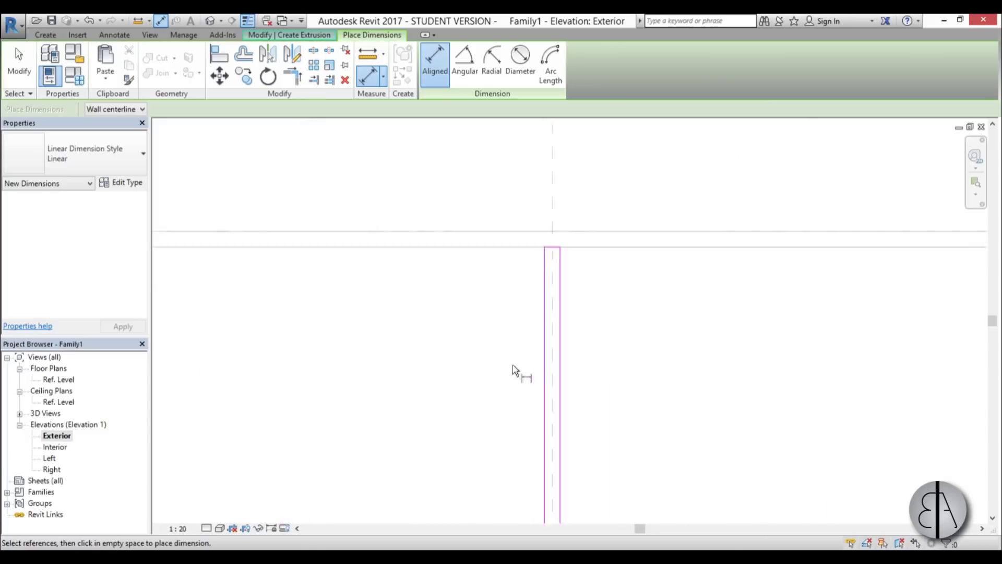
pyautogui.click(557, 322)
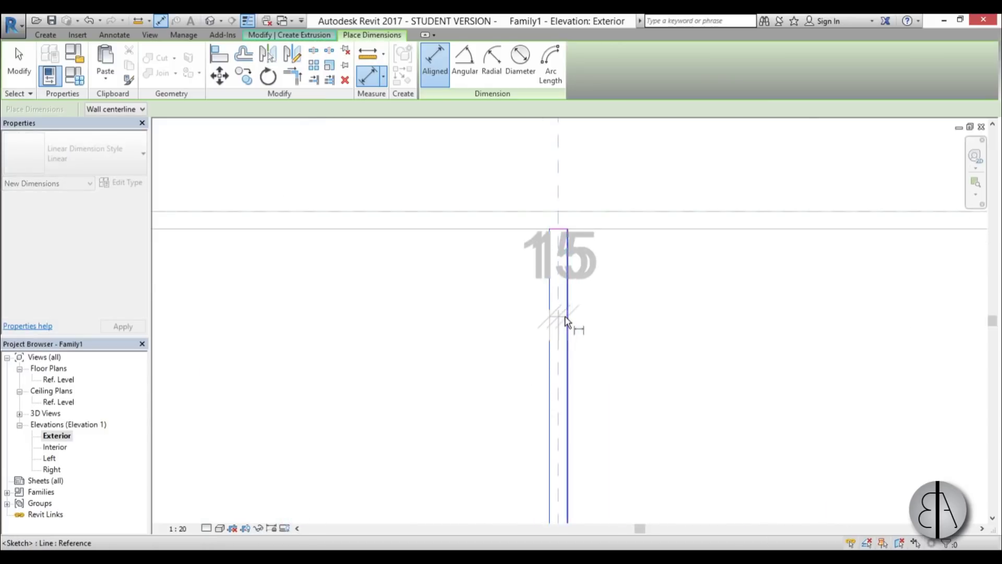
pyautogui.scroll(-3, 564, 315)
pyautogui.click(595, 252)
pyautogui.scroll(3, 581, 288)
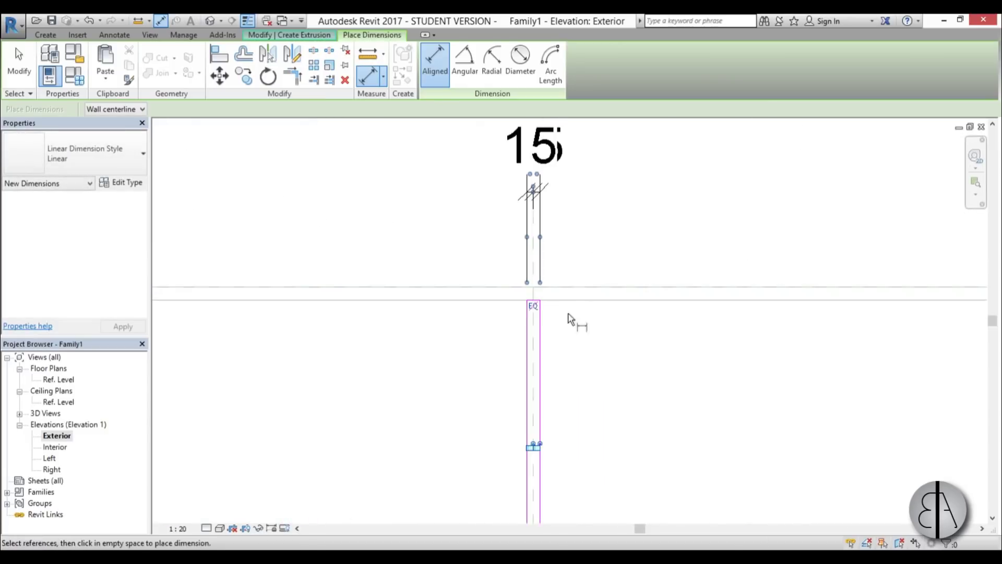
# - Make the right mullion's dimension segments equal and locked, and finish the mullion extrusion sketch
pyautogui.click(533, 309)
pyautogui.scroll(2, 532, 444)
pyautogui.click(529, 454)
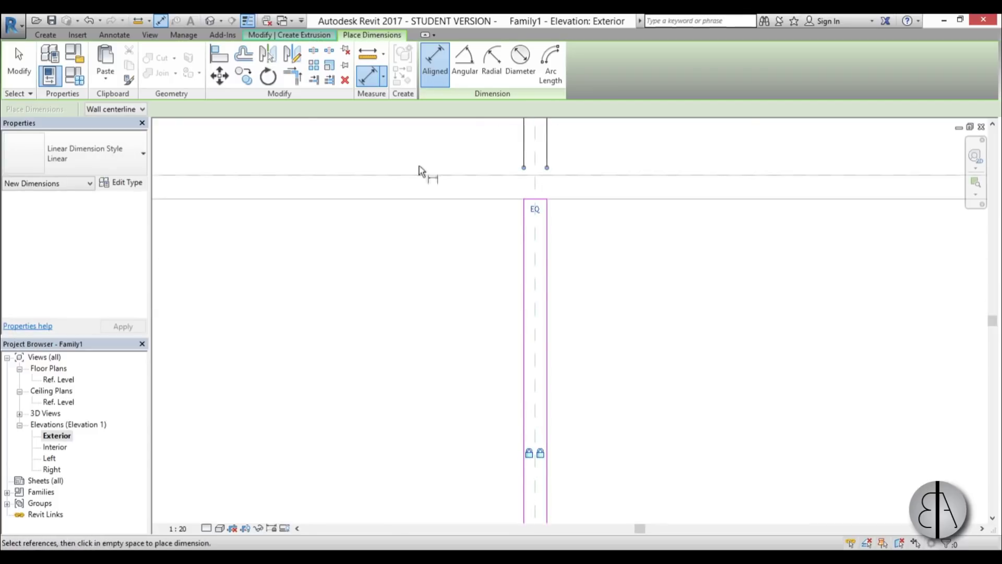
pyautogui.click(305, 35)
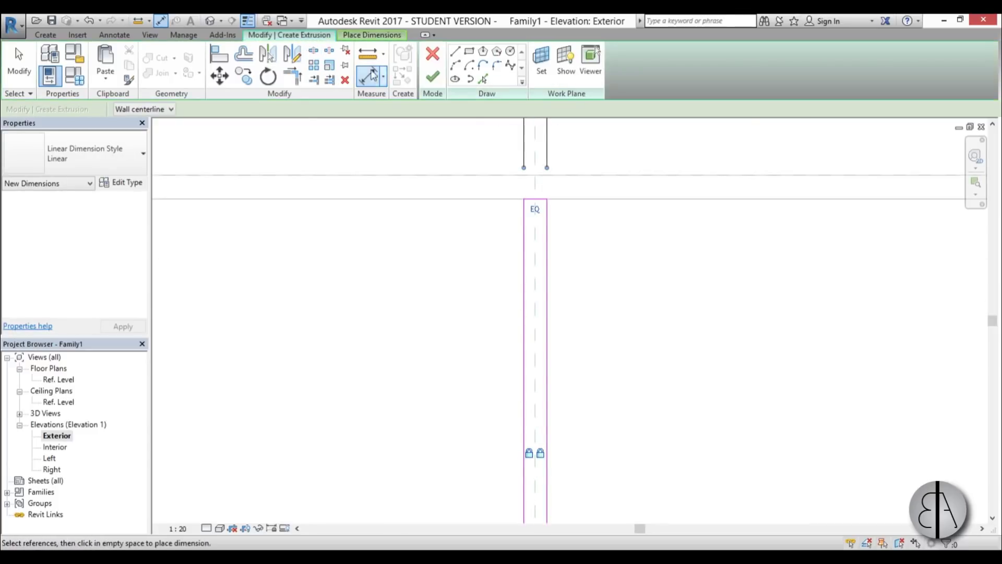
pyautogui.click(431, 79)
pyautogui.scroll(-4, 358, 228)
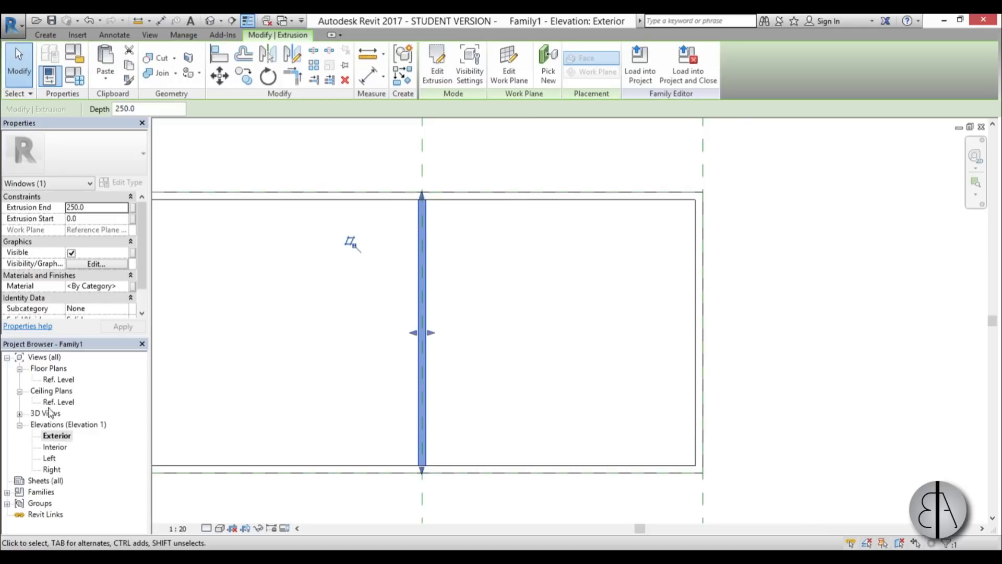
# - In the Ref. Level plan, resize the mullion extrusion to span from the wall's interior face to the central reference plane, 100 mm deep
pyautogui.doubleClick(58, 379)
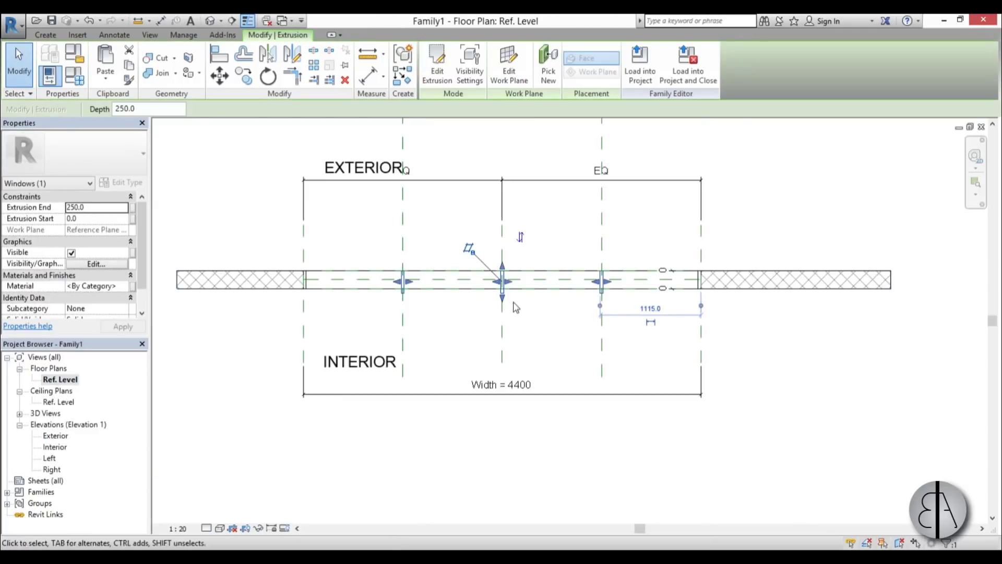
pyautogui.scroll(3, 502, 255)
pyautogui.scroll(1, 501, 253)
pyautogui.moveTo(504, 319); pyautogui.dragTo(501, 305)
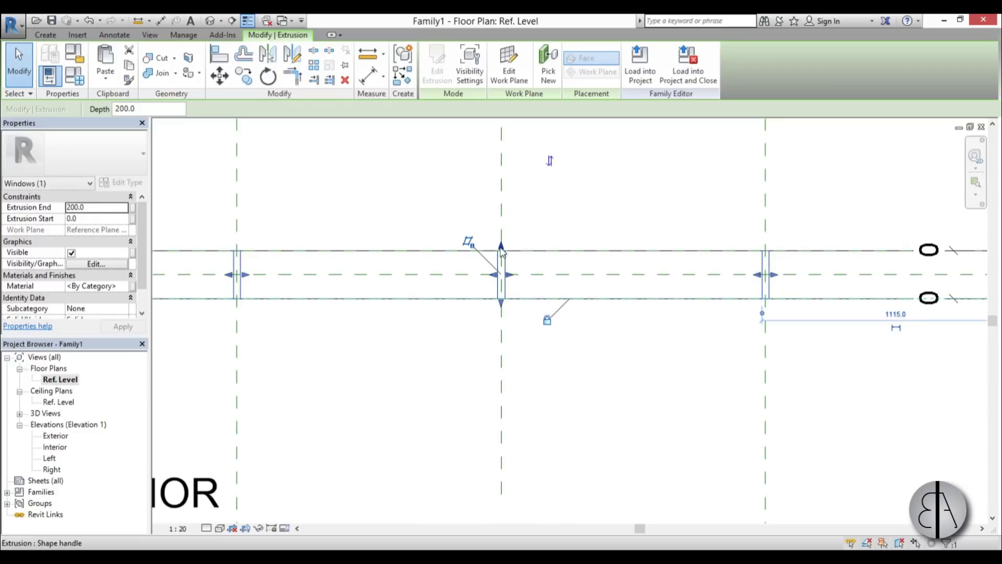
pyautogui.moveTo(501, 245); pyautogui.dragTo(502, 275)
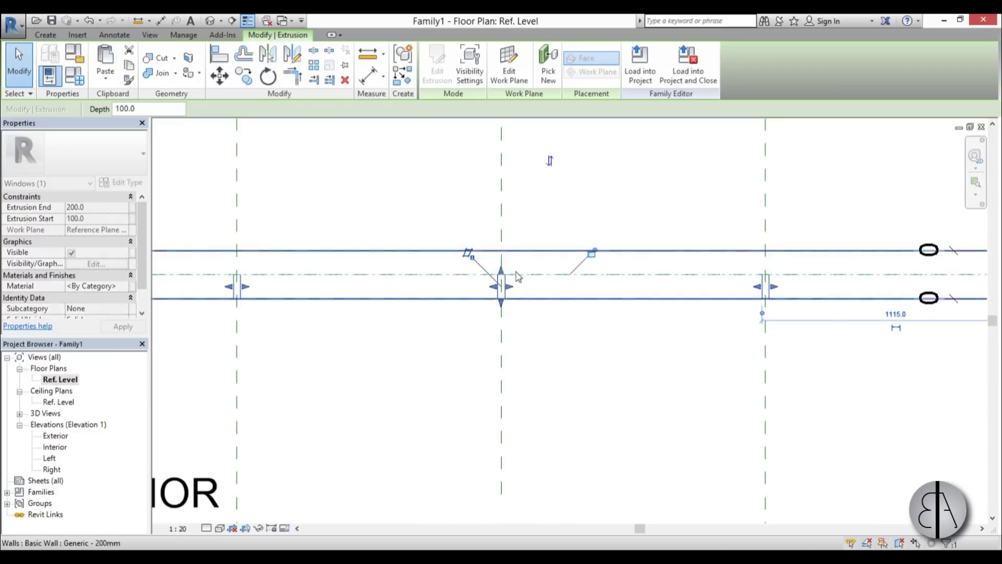
pyautogui.scroll(-3, 510, 272)
pyautogui.scroll(3, 510, 273)
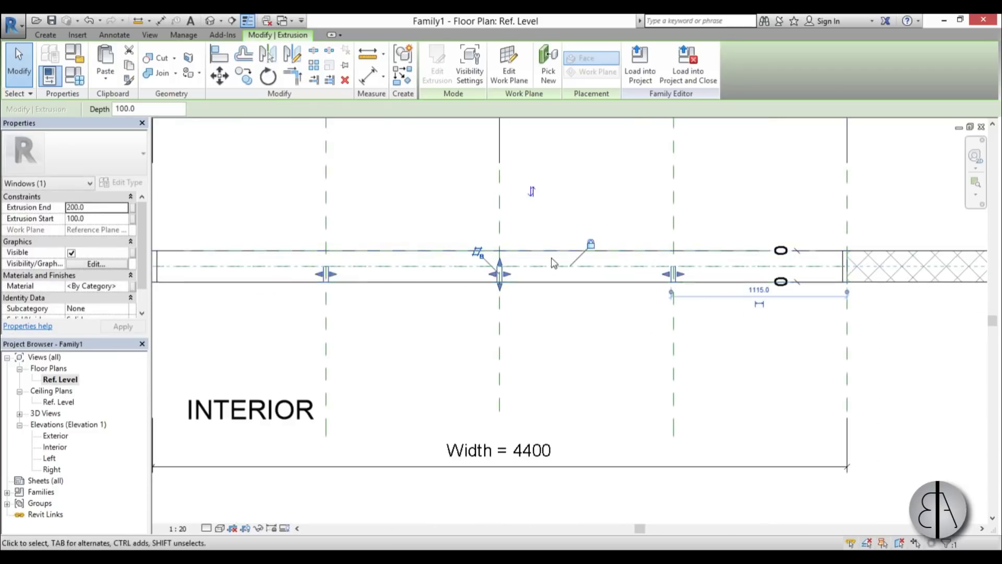
pyautogui.scroll(-3, 543, 276)
pyautogui.click(433, 318)
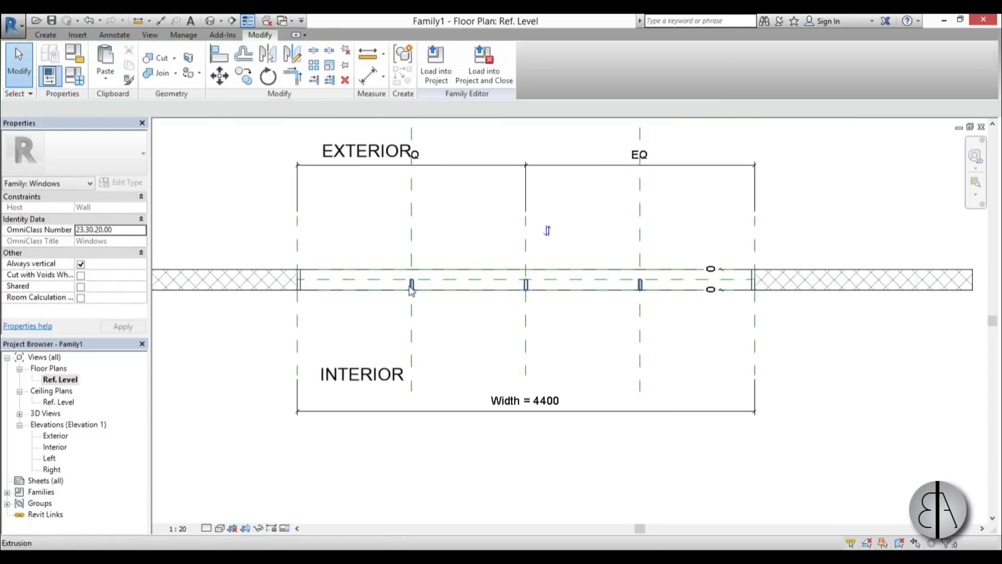
# - Join the mullion extrusion to the window frame in the 3D view
pyautogui.click(209, 21)
pyautogui.keyDown('shift'); pyautogui.moveTo(463, 264); pyautogui.dragTo(121, 360, button='middle'); pyautogui.keyUp('shift')
pyautogui.scroll(3, 475, 355)
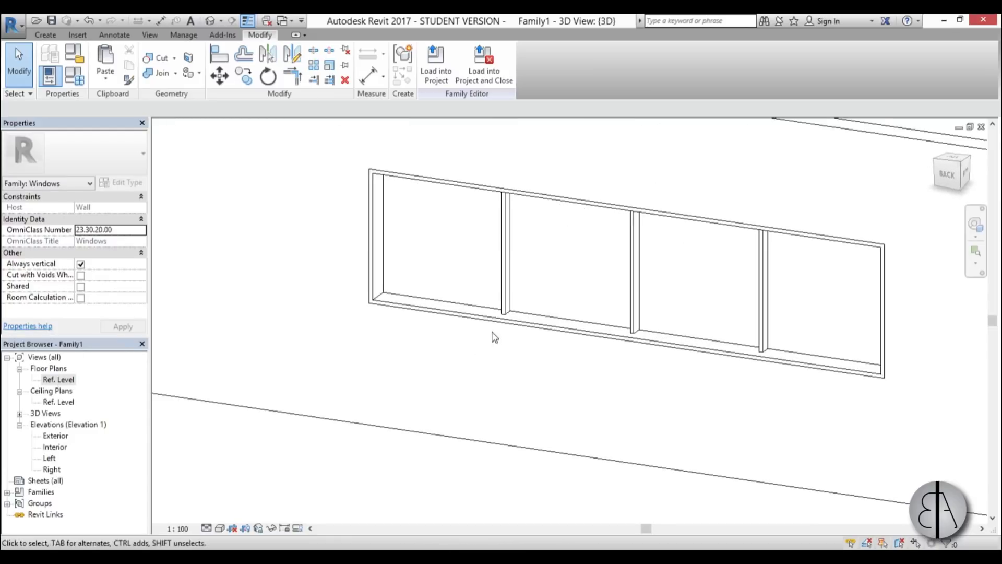
pyautogui.click(488, 319)
pyautogui.click(434, 209)
pyautogui.click(154, 75)
pyautogui.click(487, 299)
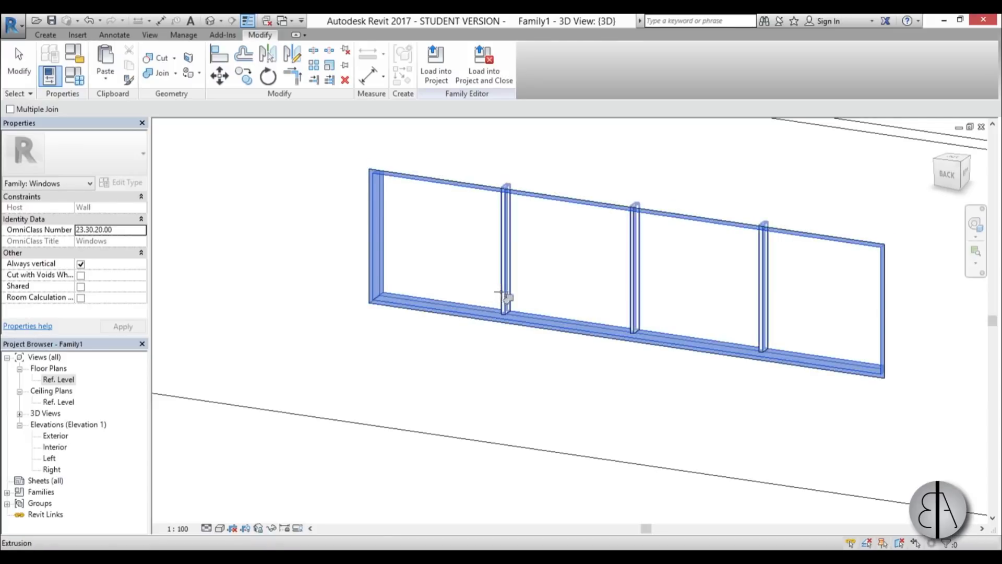
pyautogui.click(503, 297)
pyautogui.scroll(-2, 436, 237)
pyautogui.scroll(-1, 435, 237)
pyautogui.press('Escape')
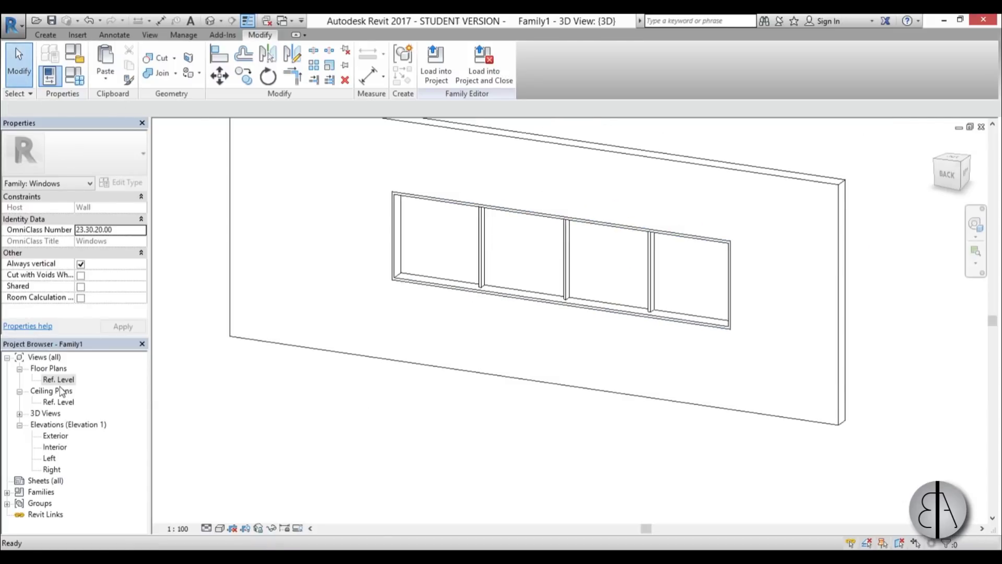
# - In the Exterior elevation, start a glass extrusion with a 1055 by 1040 mm rectangle locked to the edges of the leftmost window bay
pyautogui.doubleClick(55, 435)
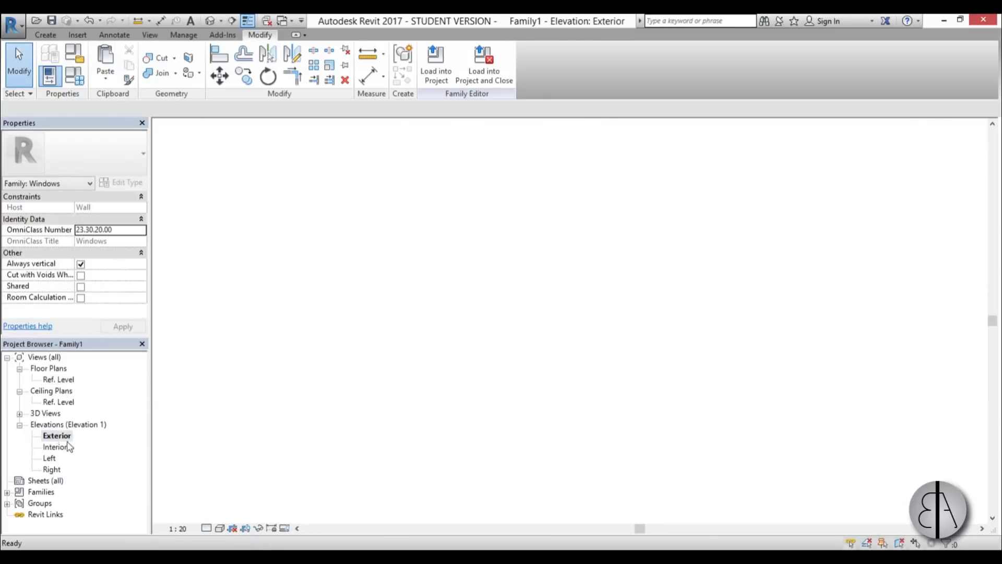
pyautogui.scroll(-2, 417, 303)
pyautogui.scroll(-1, 396, 297)
pyautogui.moveTo(396, 297); pyautogui.dragTo(642, 306, button='middle')
pyautogui.scroll(3, 450, 302)
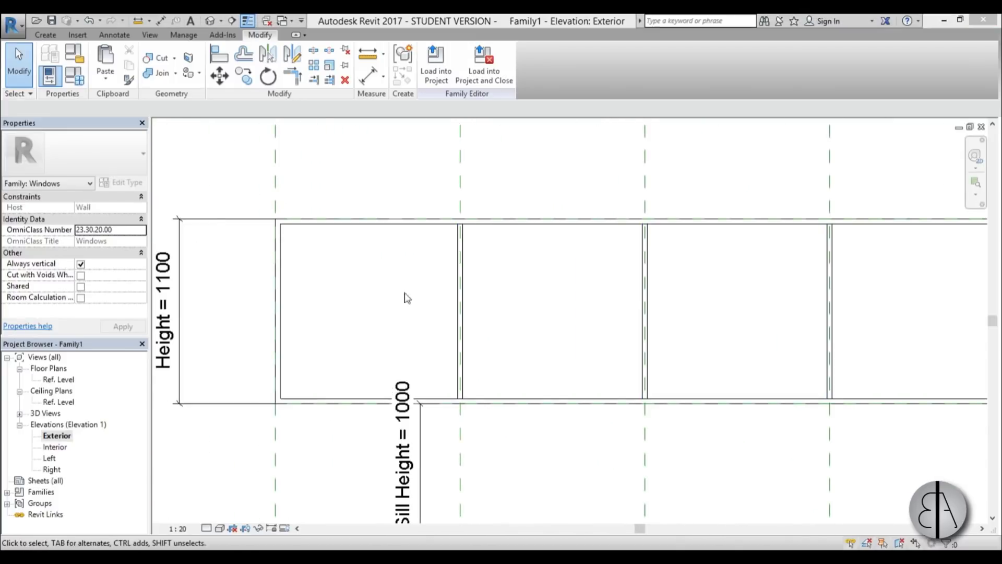
pyautogui.click(45, 35)
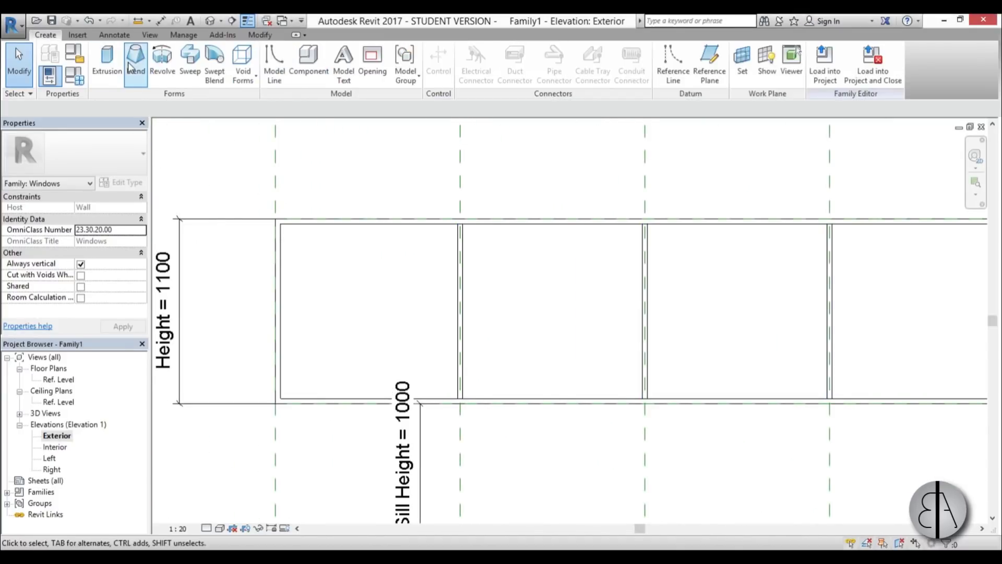
pyautogui.click(107, 58)
pyautogui.click(469, 52)
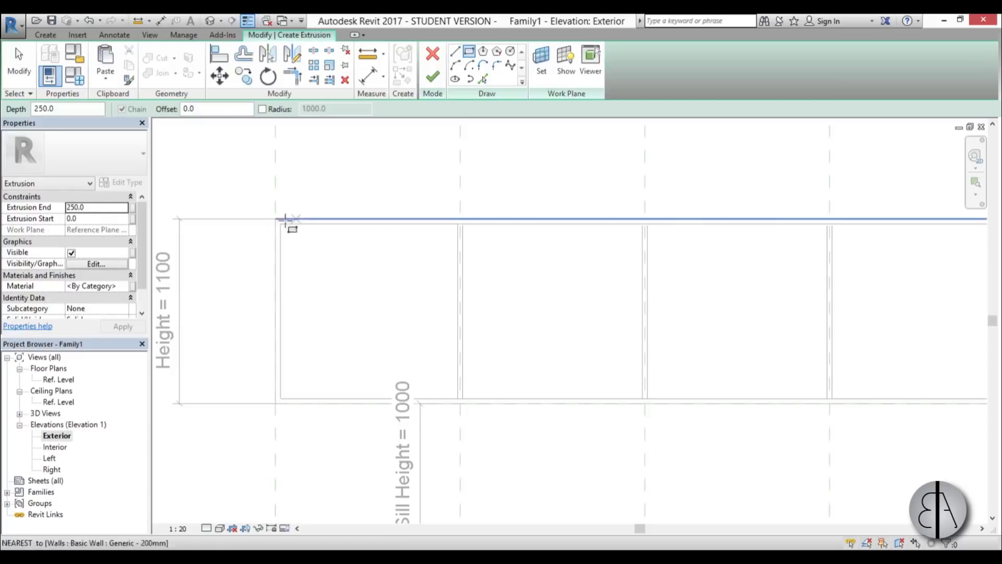
pyautogui.click(281, 224)
pyautogui.click(457, 398)
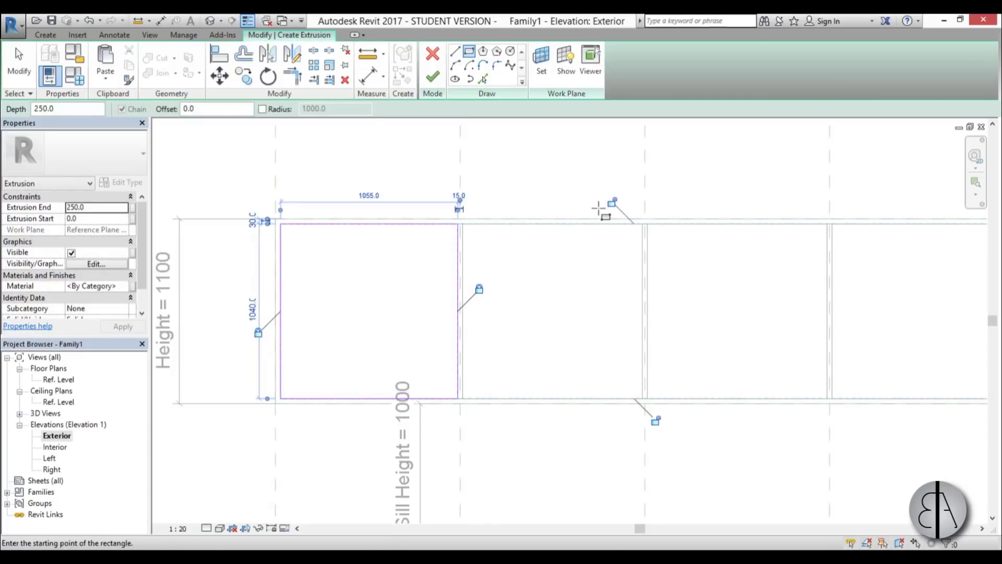
# - Sketch 1070 by 1040 mm glass rectangles in the two middle window bays and lock them to the surrounding frame and mullion edges
pyautogui.click(462, 399)
pyautogui.click(643, 224)
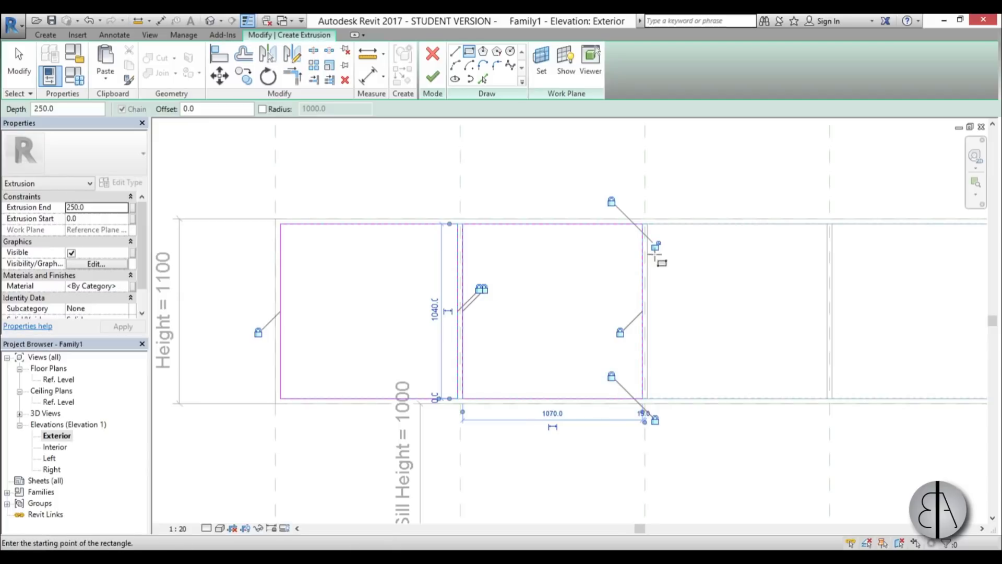
pyautogui.moveTo(743, 322); pyautogui.dragTo(530, 340, button='middle')
pyautogui.scroll(2, 450, 254)
pyautogui.click(430, 238)
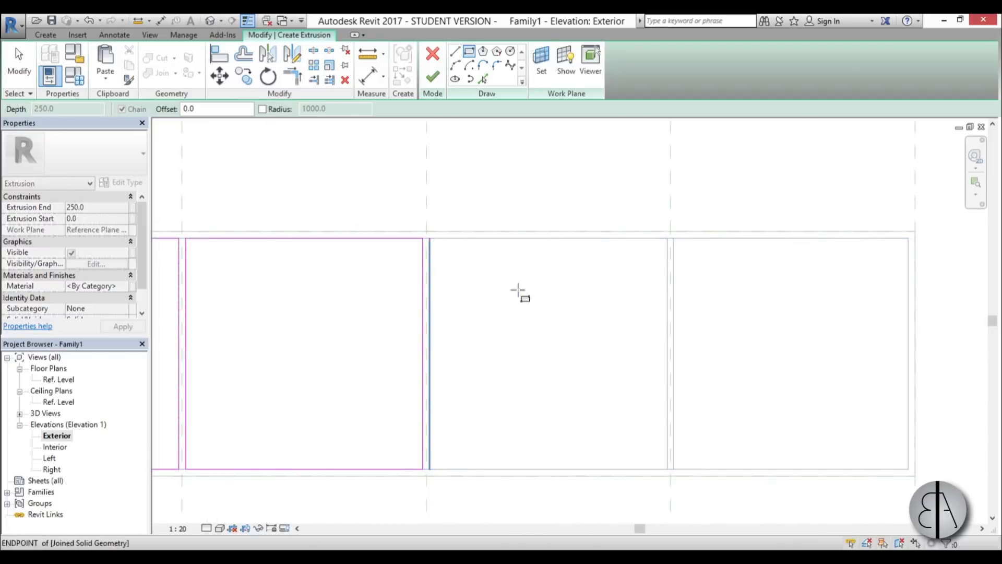
pyautogui.click(667, 464)
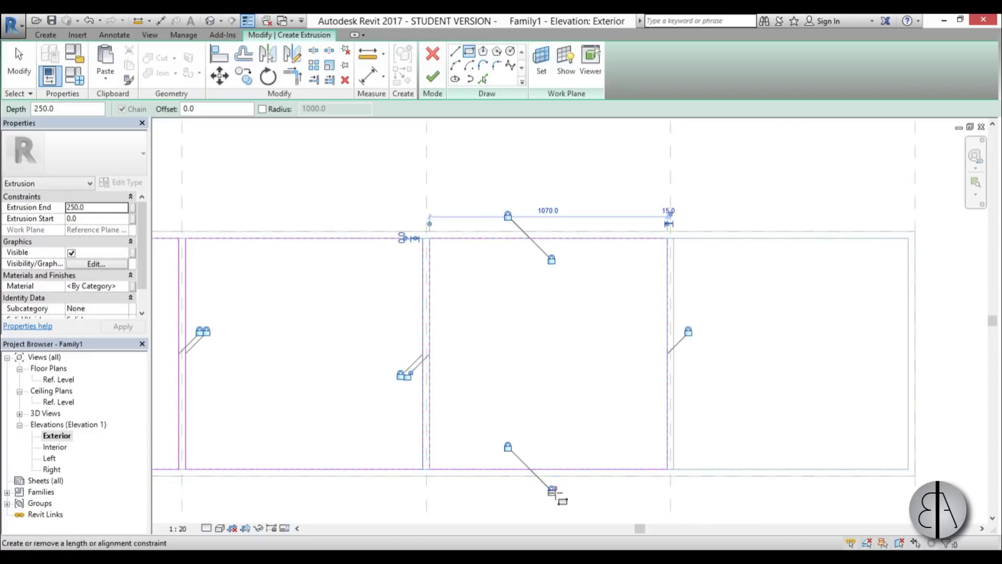
# - Sketch a 1055 mm wide locked glass rectangle in the rightmost window bay and finish the extrusion
pyautogui.click(673, 238)
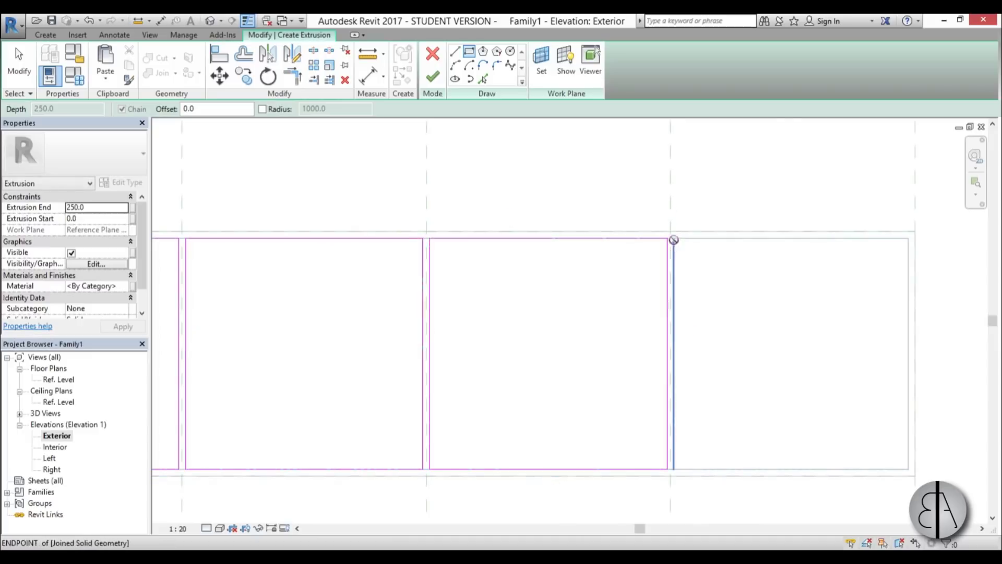
pyautogui.click(907, 475)
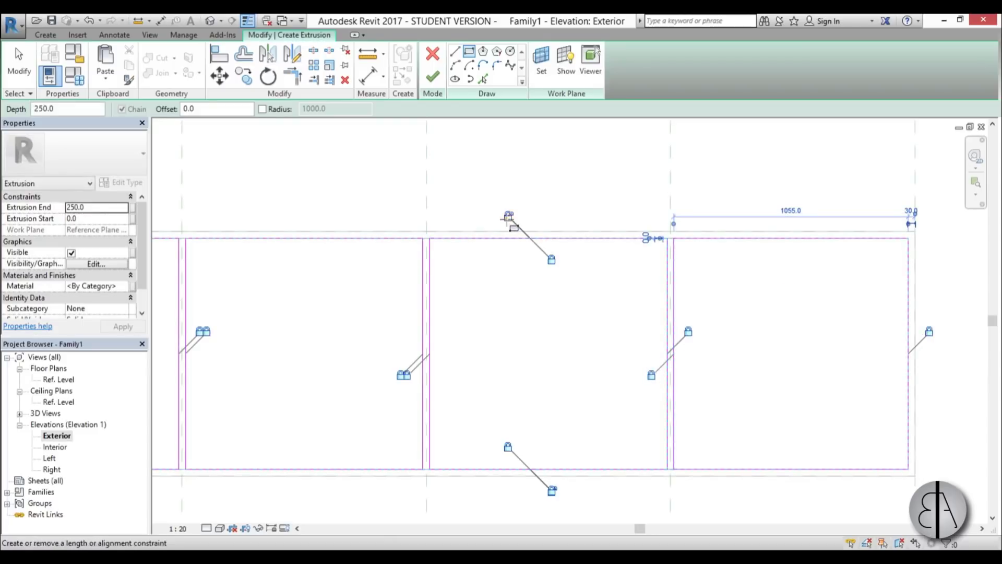
pyautogui.click(508, 218)
pyautogui.click(552, 490)
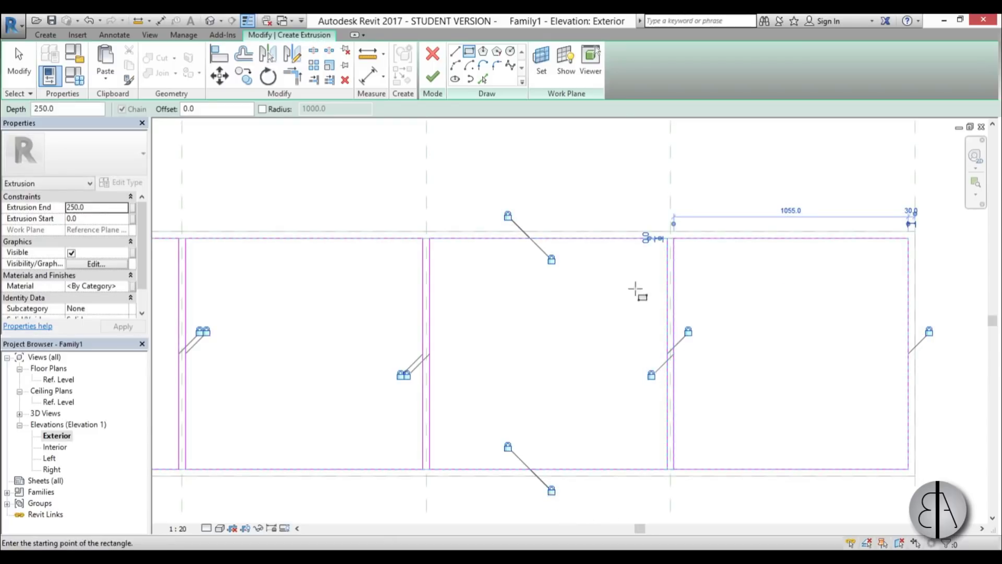
pyautogui.scroll(-2, 635, 290)
pyautogui.click(432, 77)
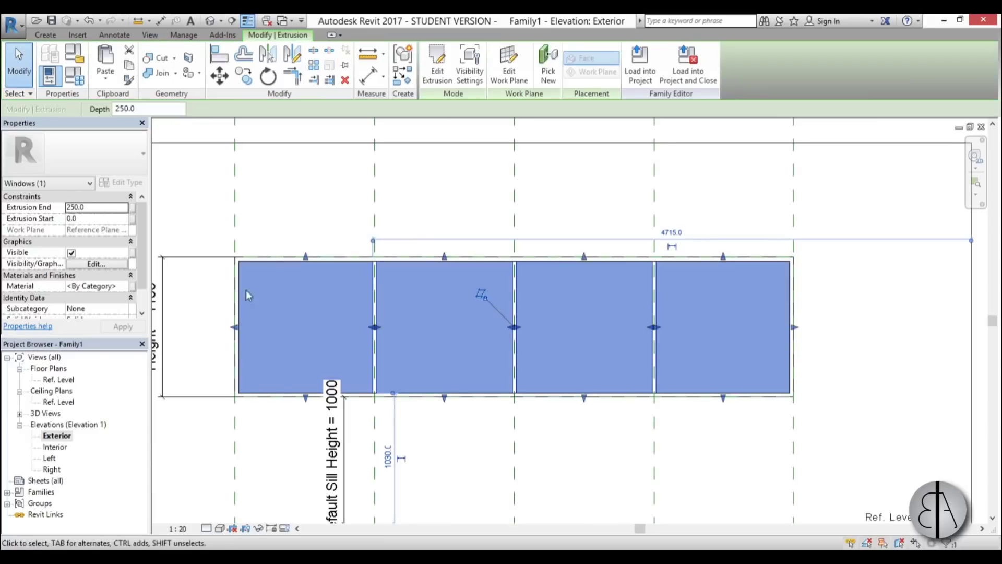
# - In the Ref. Level plan, thin the glass extrusion to about 6.8 mm and place it within the mullion depth near the interior face
pyautogui.doubleClick(59, 378)
pyautogui.scroll(2, 544, 295)
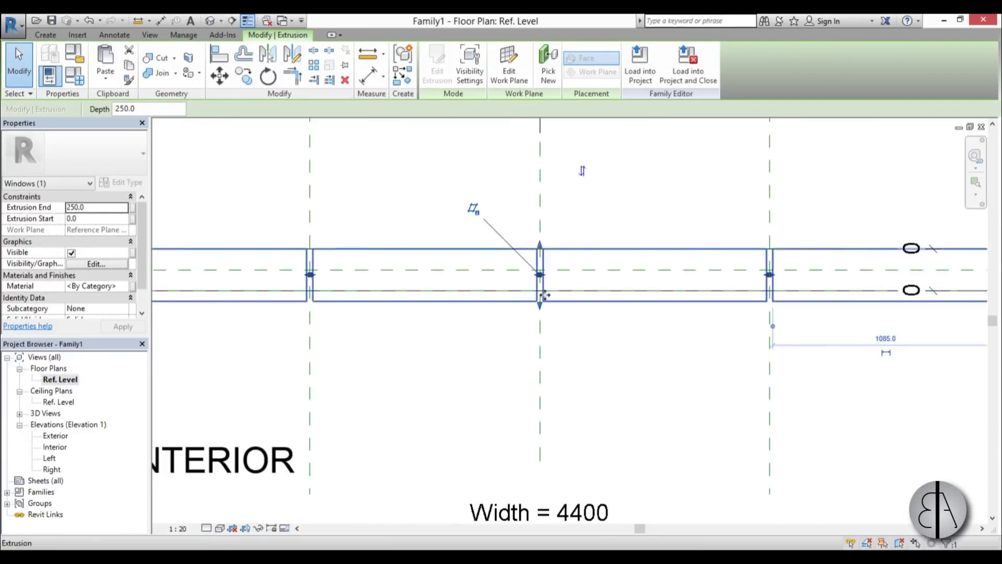
pyautogui.scroll(2, 544, 295)
pyautogui.moveTo(539, 308); pyautogui.dragTo(540, 283)
pyautogui.moveTo(537, 208); pyautogui.dragTo(536, 277)
pyautogui.scroll(-1, 630, 342)
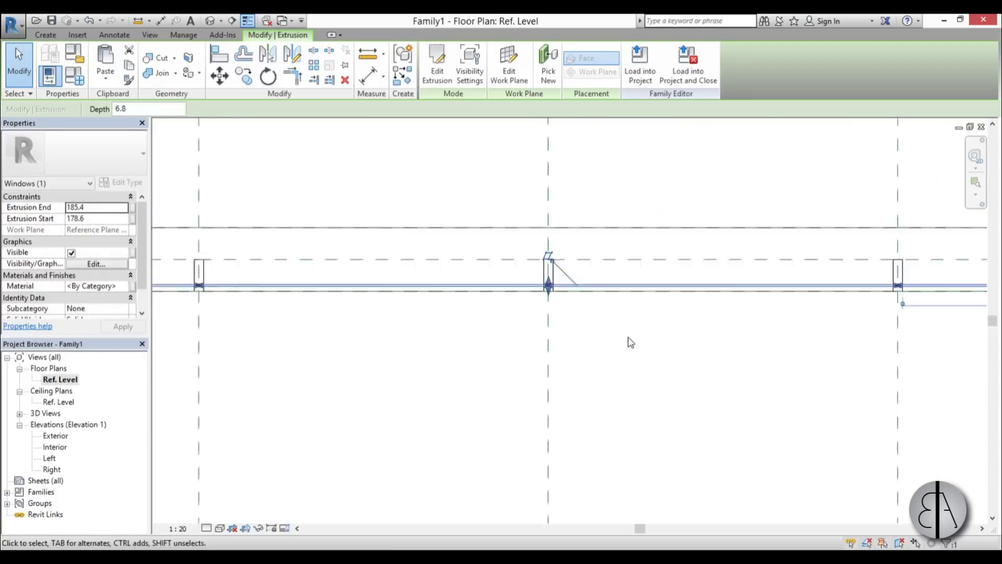
pyautogui.scroll(-2, 530, 369)
pyautogui.scroll(5, 336, 340)
pyautogui.press('Escape')
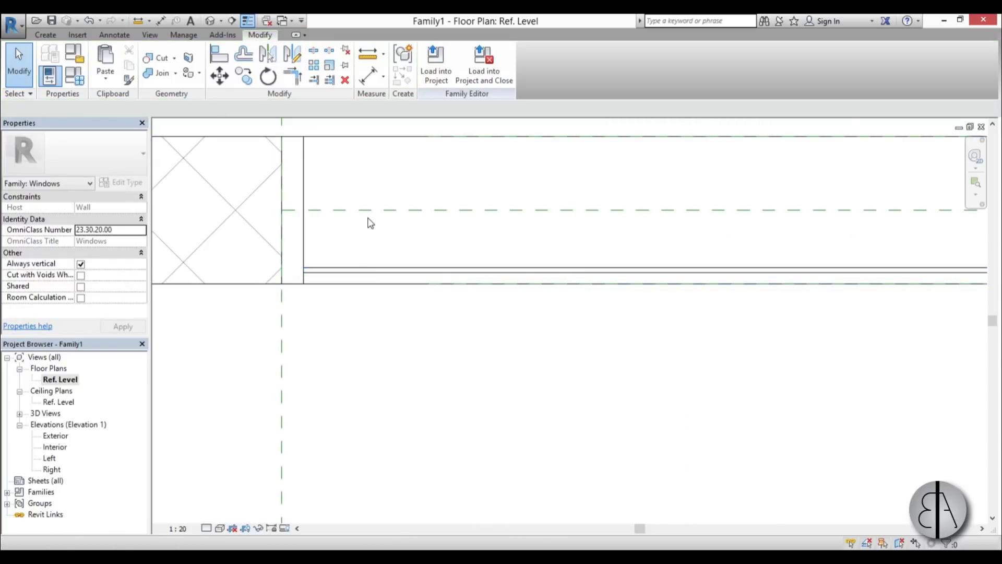
# - Place an aligned dimension across the glass pane's two faces and the wall's interior face, and lock its segments
pyautogui.click(373, 76)
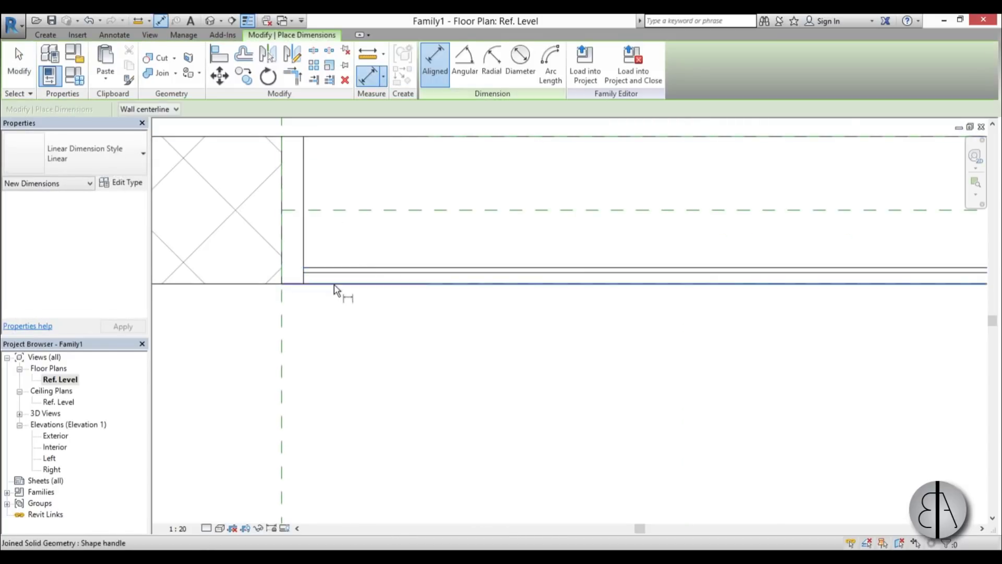
pyautogui.scroll(-3, 346, 285)
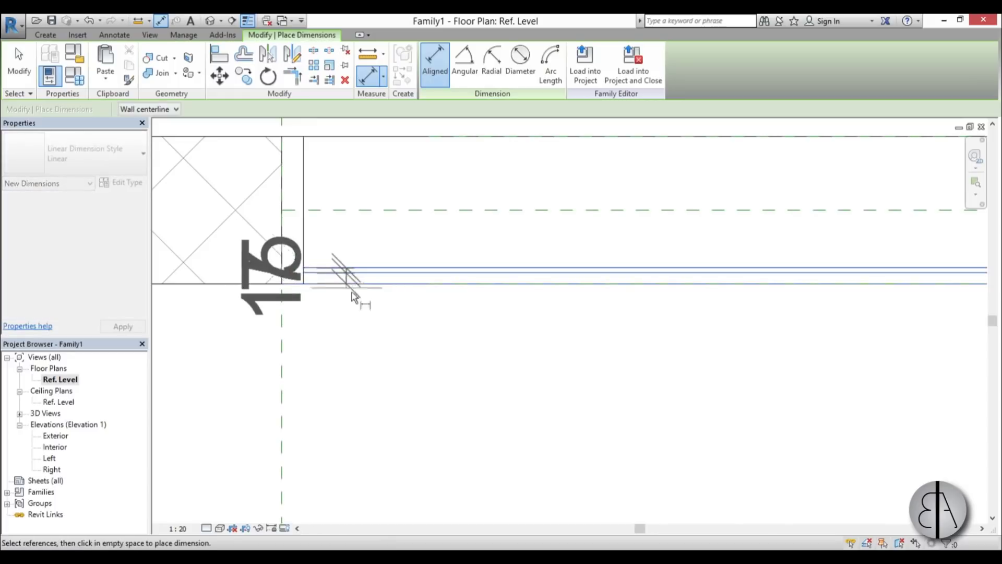
pyautogui.moveTo(346, 286); pyautogui.dragTo(353, 323, button='middle')
pyautogui.click(350, 322)
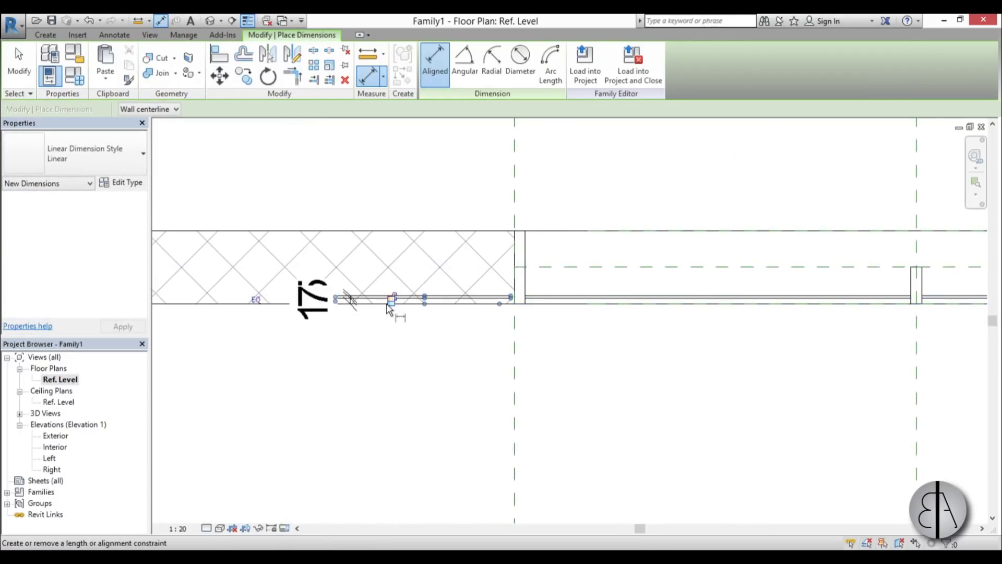
pyautogui.scroll(-2, 396, 316)
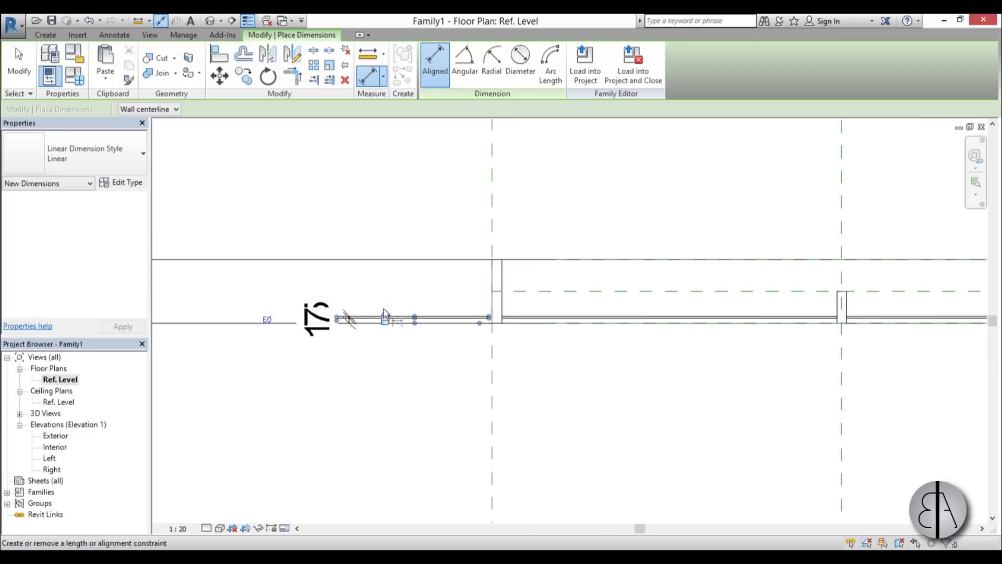
pyautogui.press('Escape')
pyautogui.press('Escape')
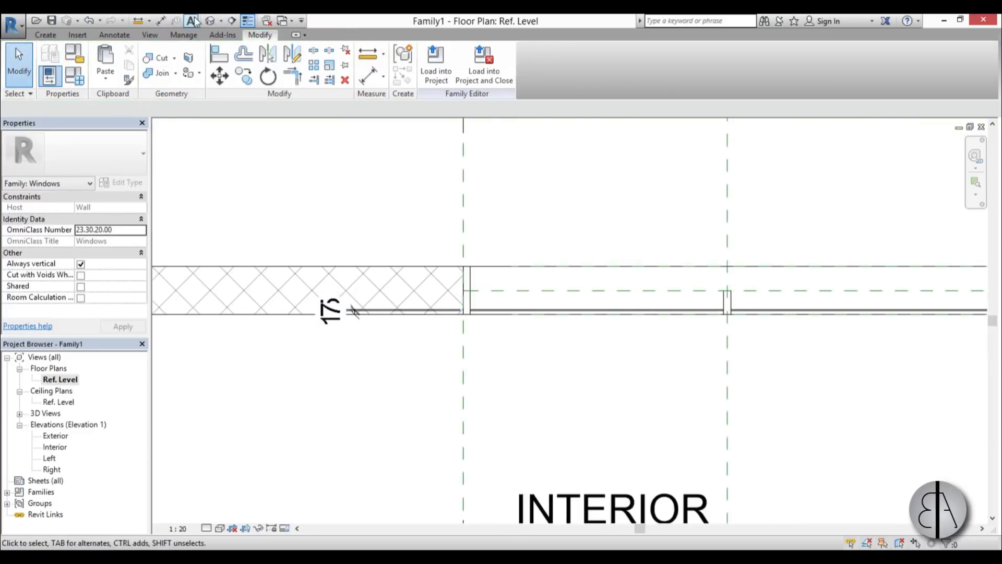
# - Assign the Glass material to the window pane extrusion in the 3D view
pyautogui.click(207, 21)
pyautogui.moveTo(503, 223)
pyautogui.keyDown('shift'); pyautogui.mouseDown(button='middle')
pyautogui.moveTo(418, 331)
pyautogui.moveTo(487, 230)
pyautogui.mouseUp(button='middle'); pyautogui.keyUp('shift')
pyautogui.scroll(1, 487, 231)
pyautogui.click(462, 241)
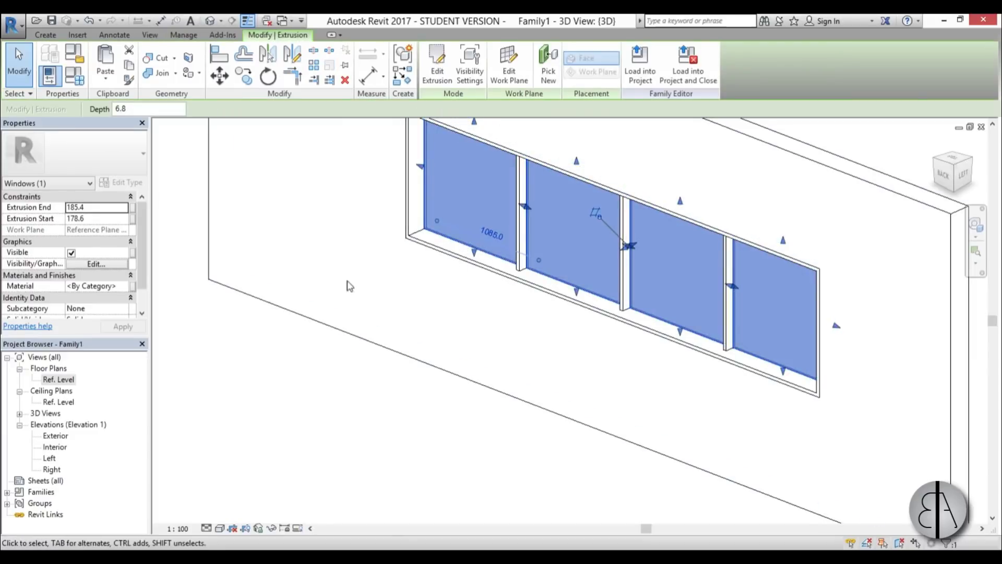
pyautogui.click(125, 290)
pyautogui.click(123, 286)
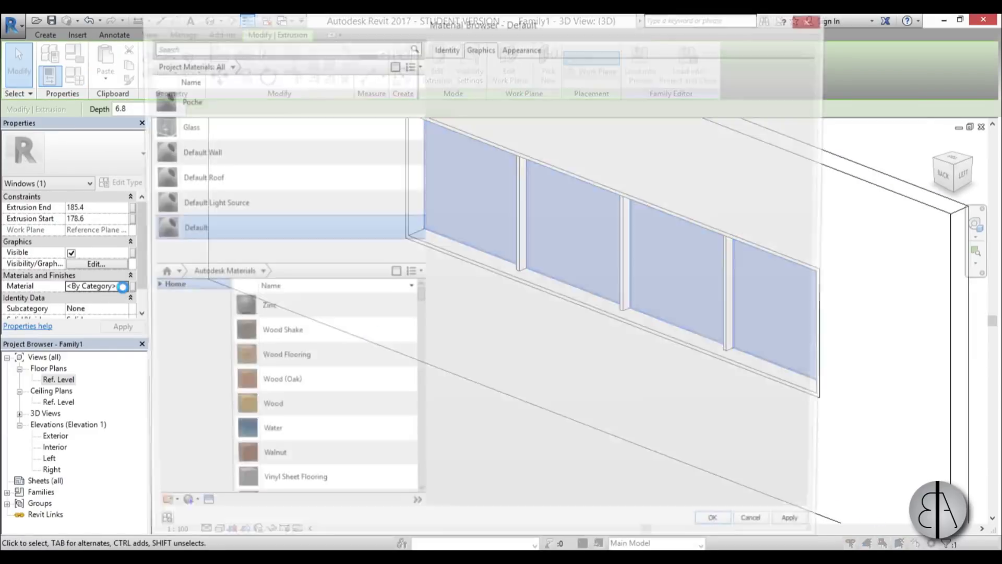
pyautogui.click(214, 135)
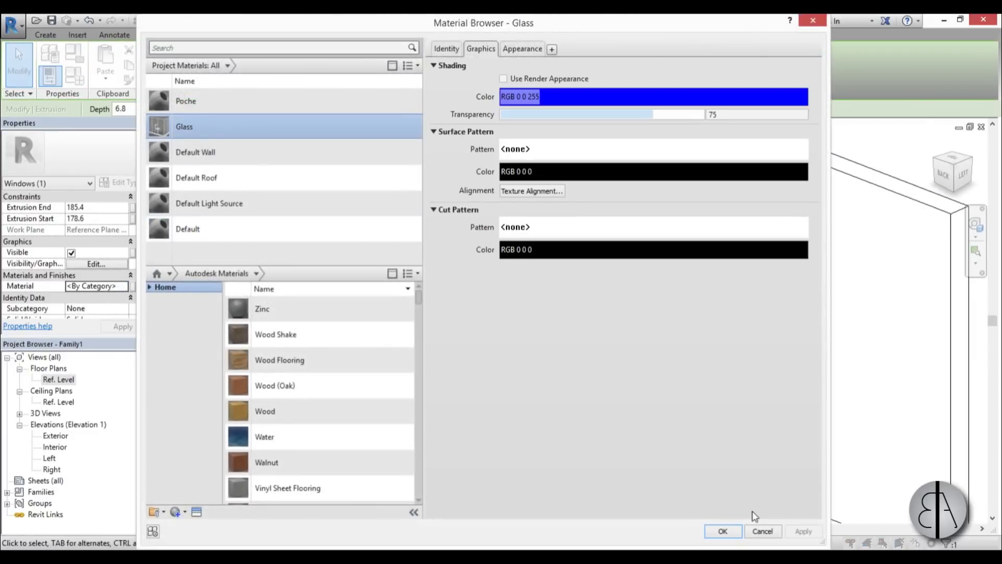
pyautogui.click(732, 527)
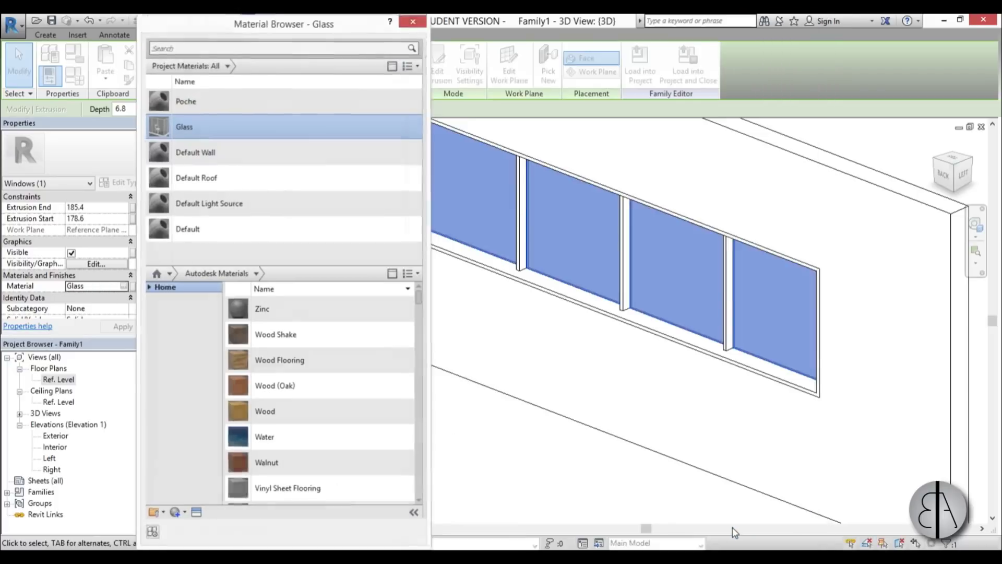
# - Assign the UHMW, Black material from the Autodesk library to the window's frame and mullion extrusions together
pyautogui.click(514, 452)
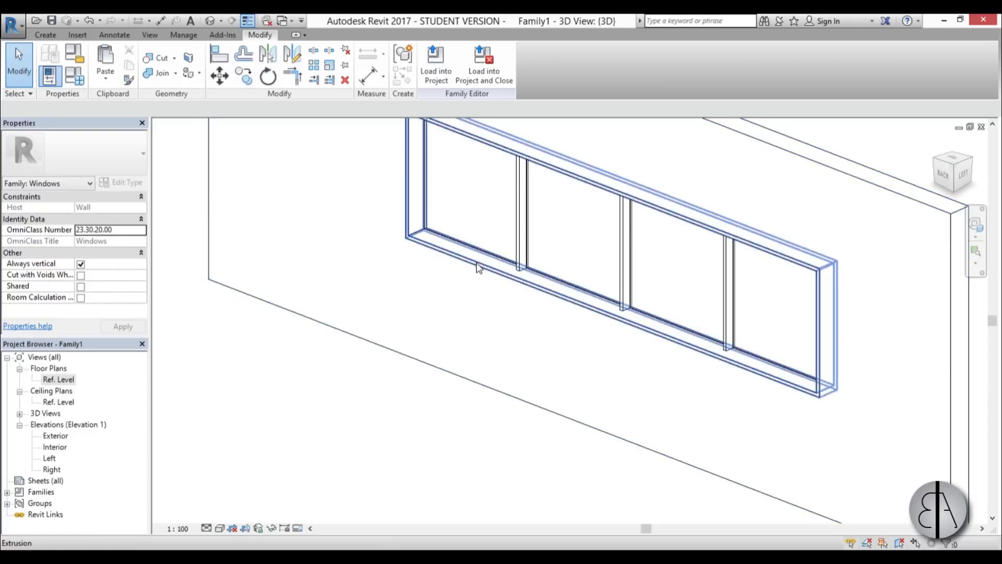
pyautogui.click(477, 267)
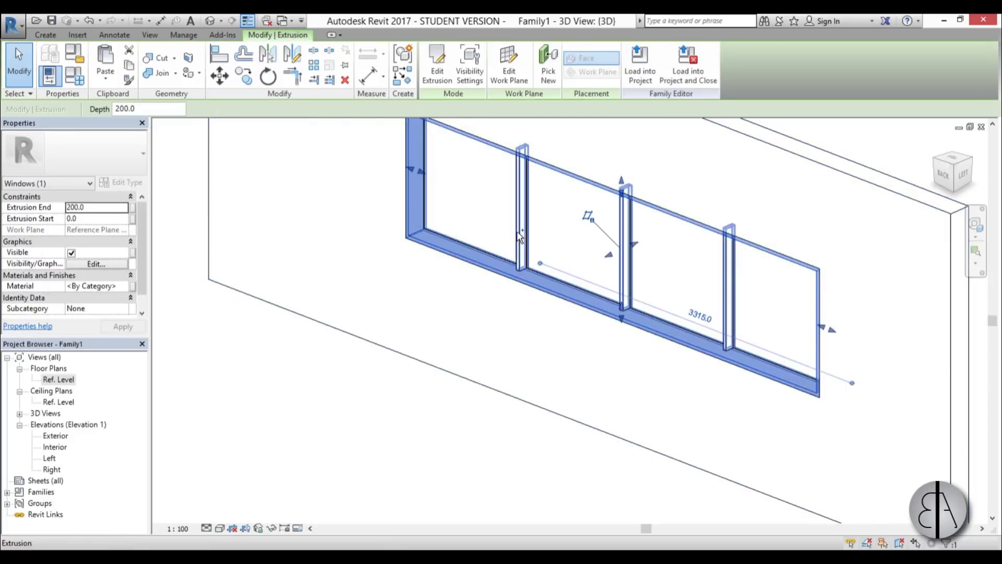
pyautogui.keyDown('ctrl'); pyautogui.click(461, 239); pyautogui.keyUp('ctrl')
pyautogui.click(123, 286)
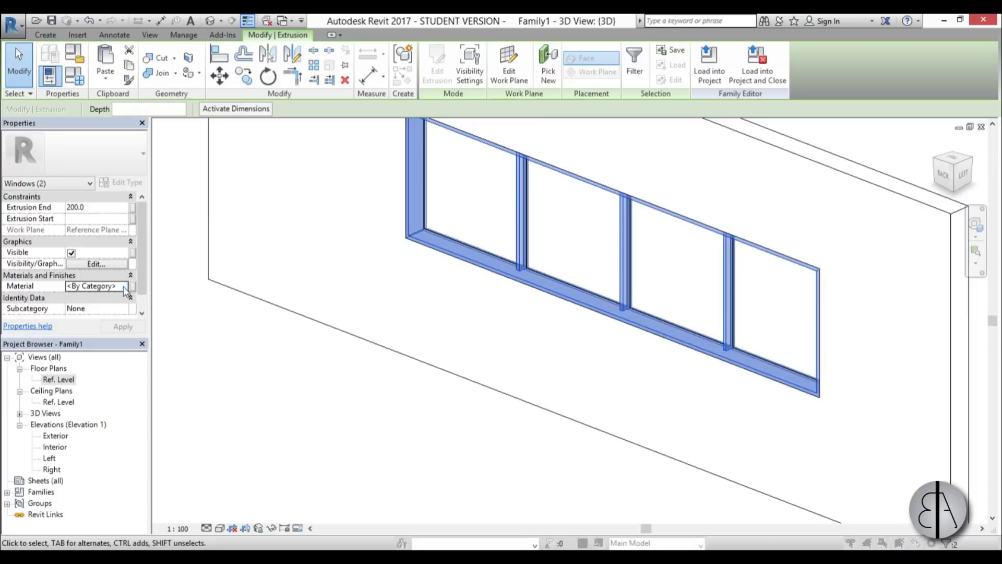
pyautogui.click(123, 286)
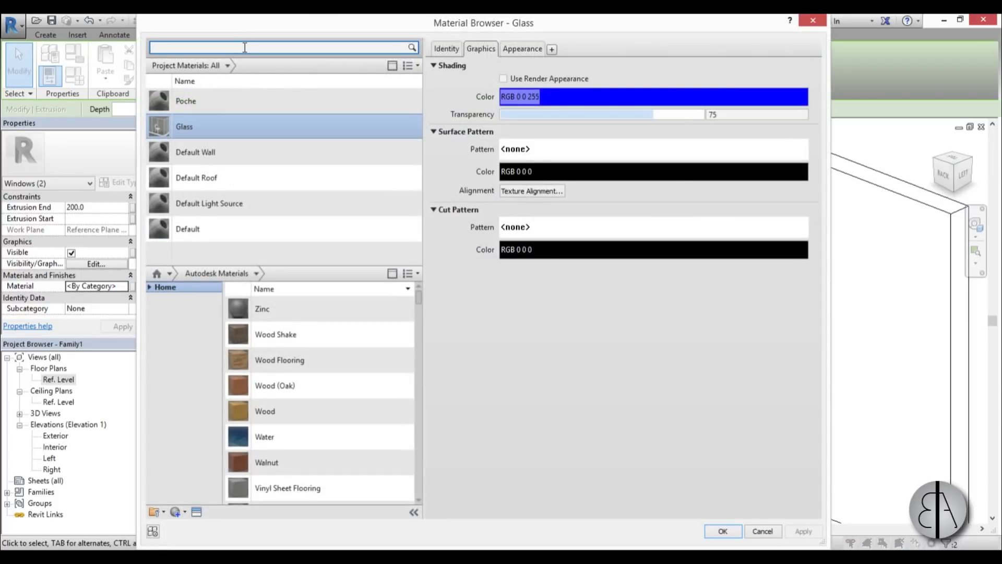
pyautogui.click(244, 47)
pyautogui.write('b')
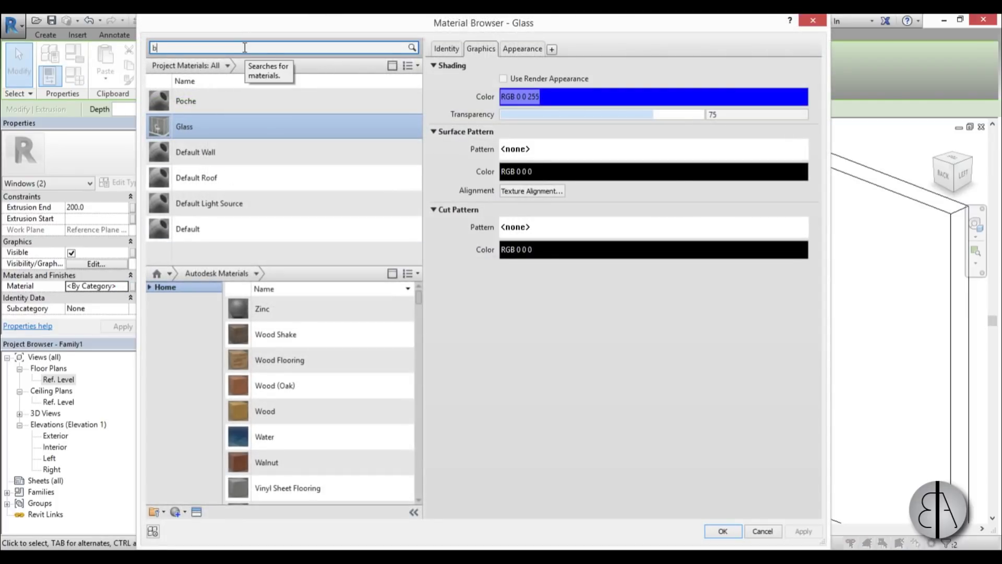
pyautogui.write('lack')
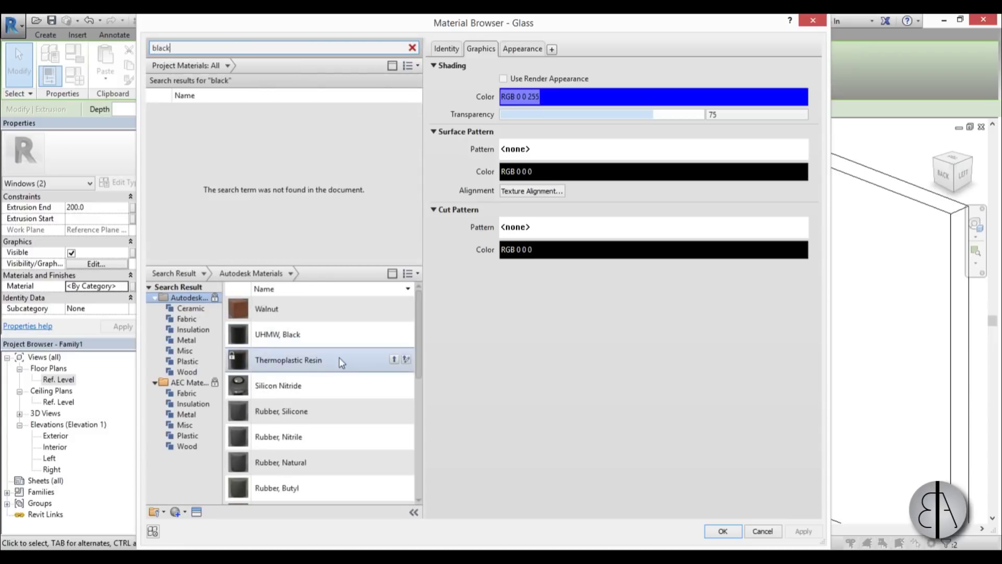
pyautogui.scroll(-5, 353, 404)
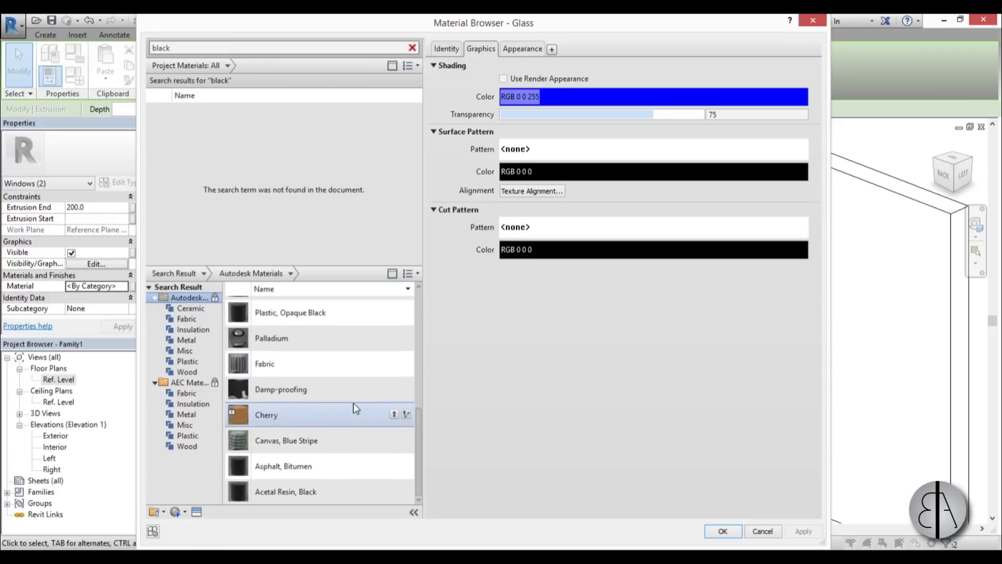
pyautogui.scroll(5, 353, 405)
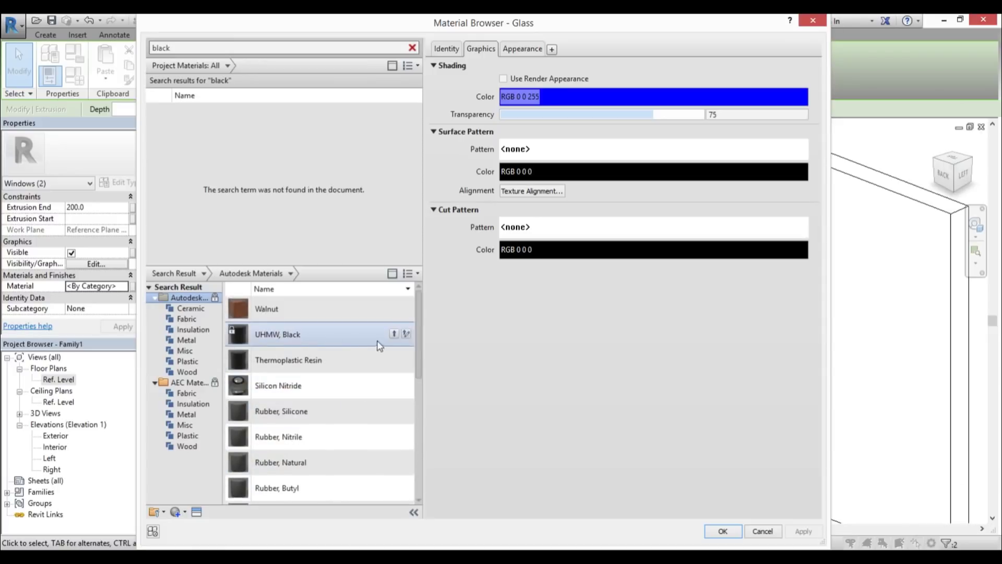
pyautogui.click(394, 334)
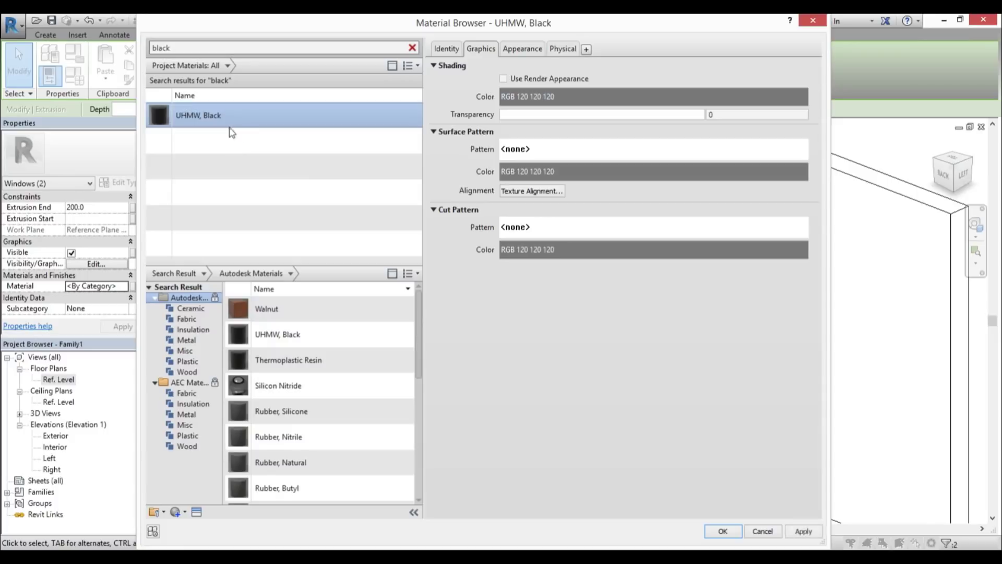
pyautogui.click(798, 535)
pyautogui.click(723, 531)
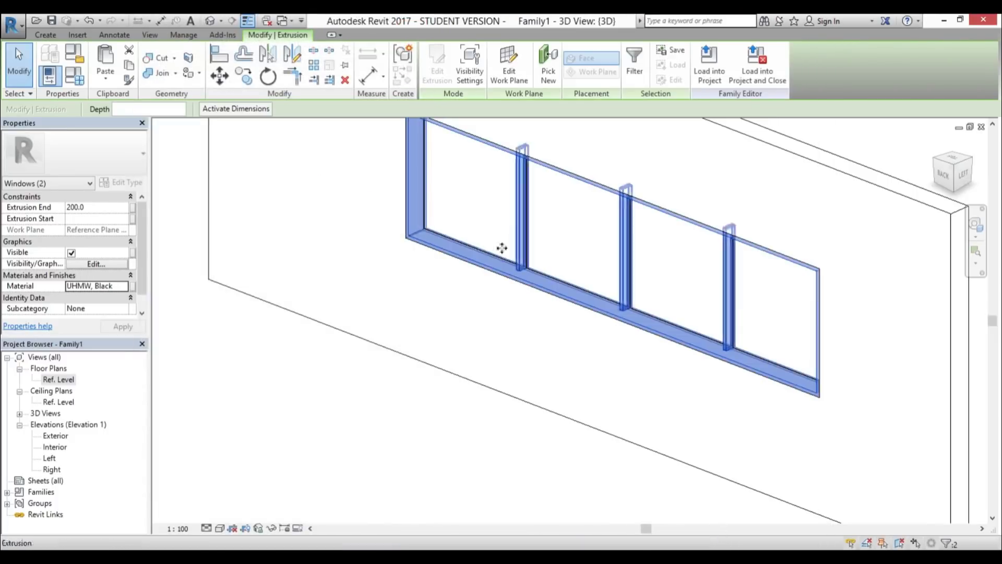
# - Load the finished window family into the villa savoye project and open the floor level plan
pyautogui.scroll(-2, 454, 318)
pyautogui.scroll(2, 452, 338)
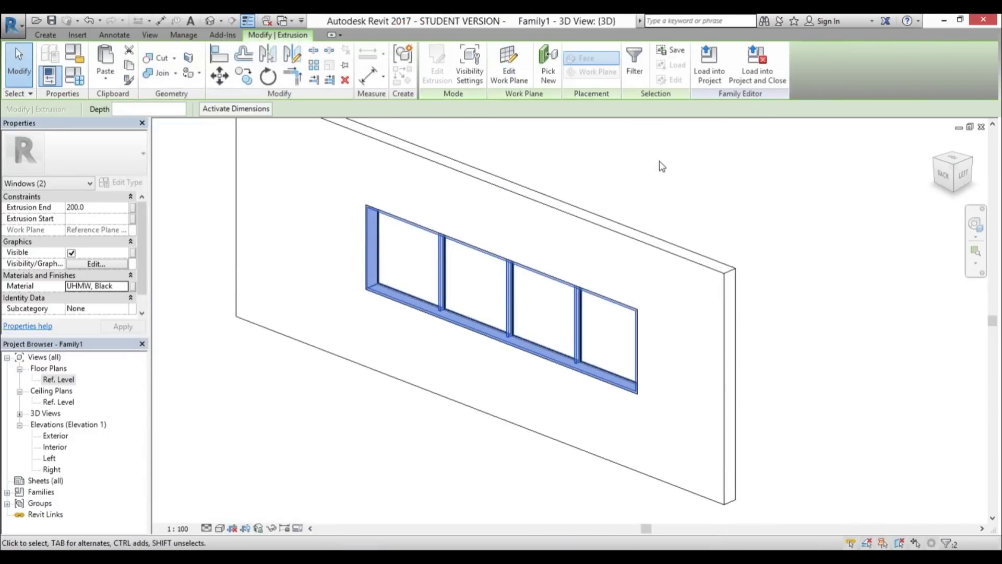
pyautogui.click(710, 78)
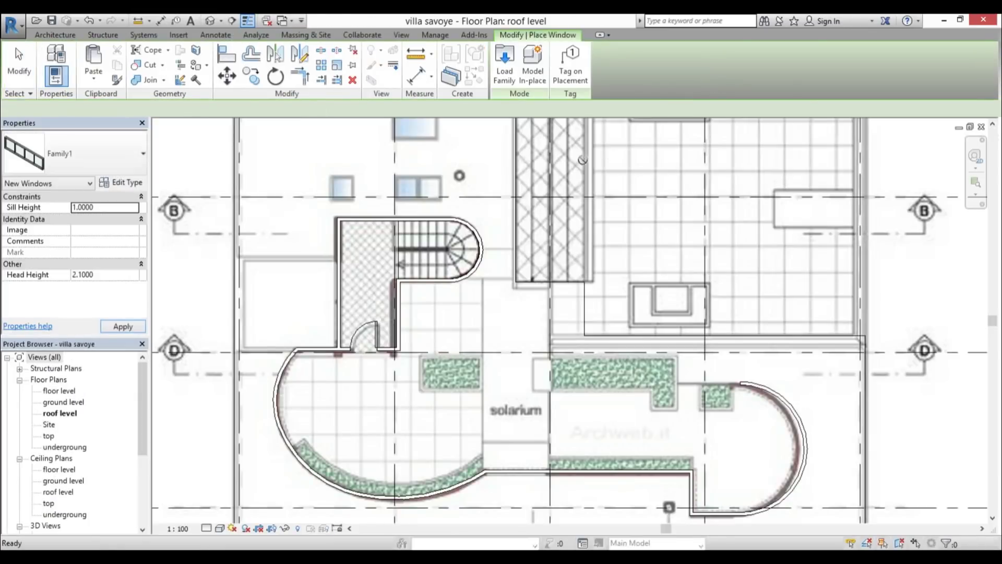
pyautogui.scroll(-3, 459, 176)
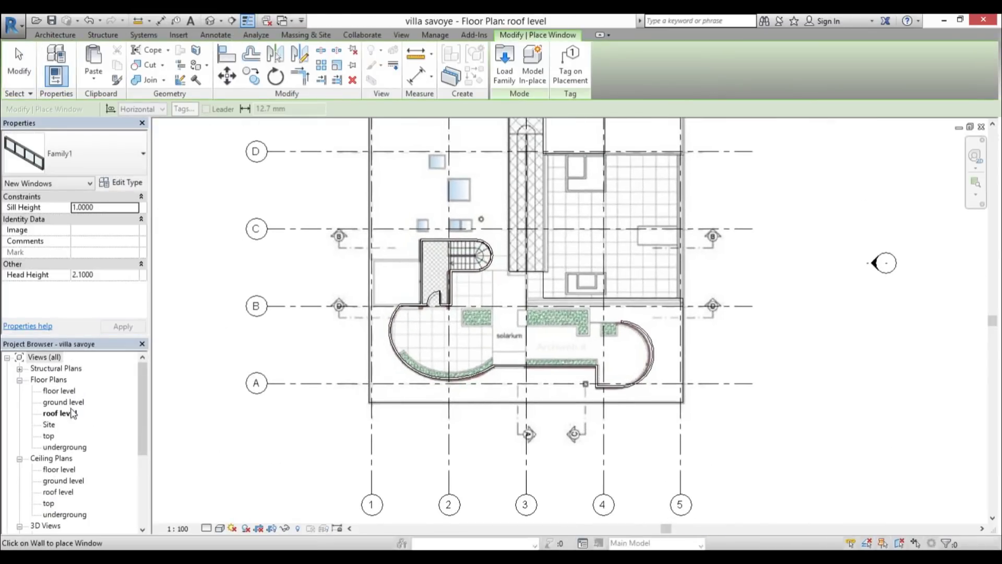
pyautogui.doubleClick(57, 391)
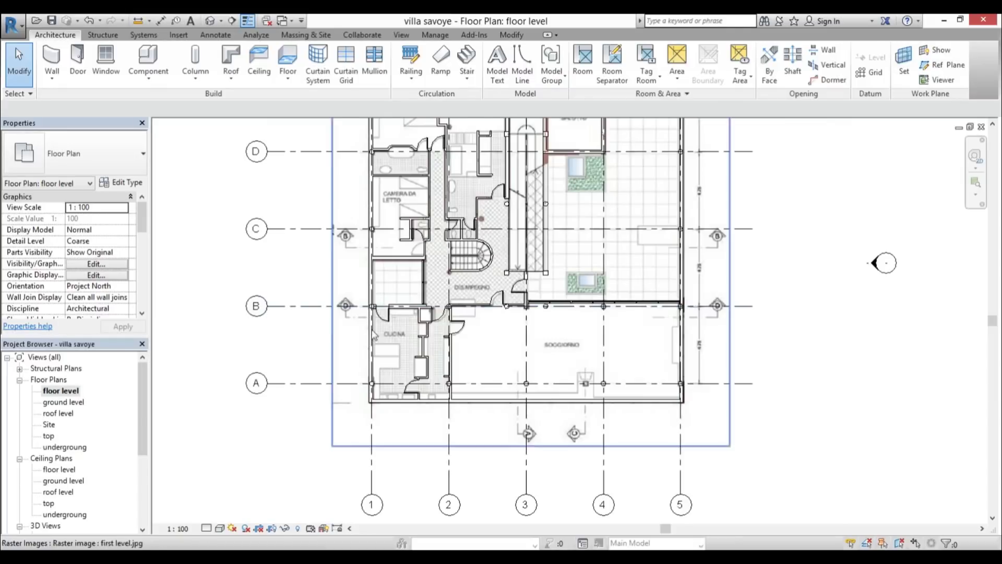
# - Place a Family1 window in the exterior wall below the SOGGIORNO, between grids 3 and 4
pyautogui.scroll(-2, 506, 351)
pyautogui.scroll(2, 505, 351)
pyautogui.scroll(3, 505, 350)
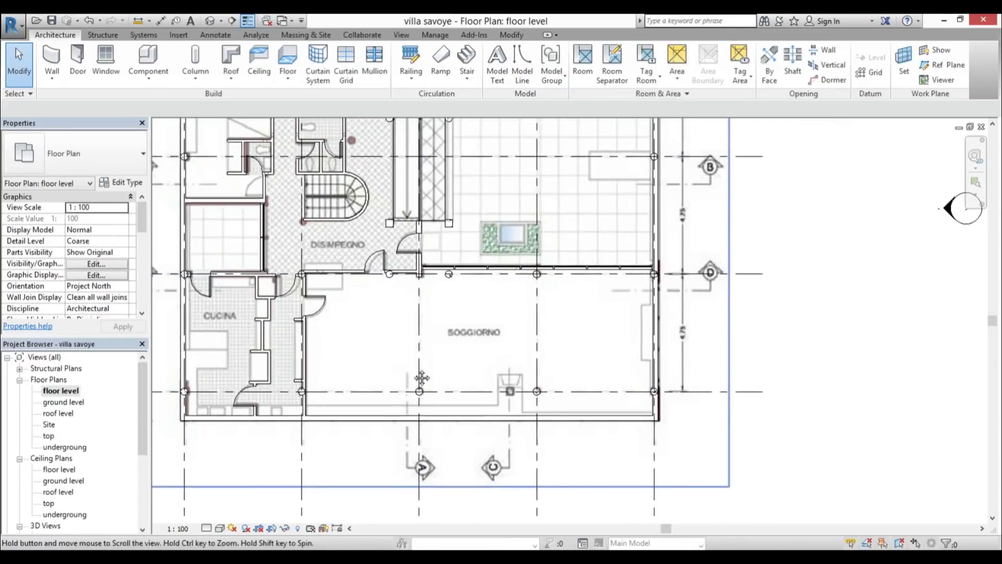
pyautogui.click(119, 64)
pyautogui.click(579, 336)
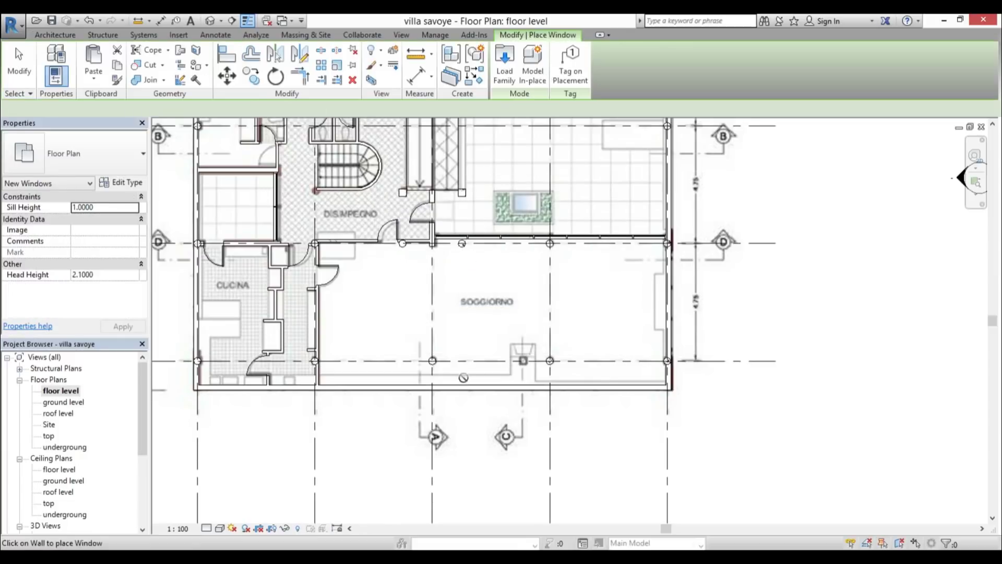
pyautogui.scroll(4, 493, 374)
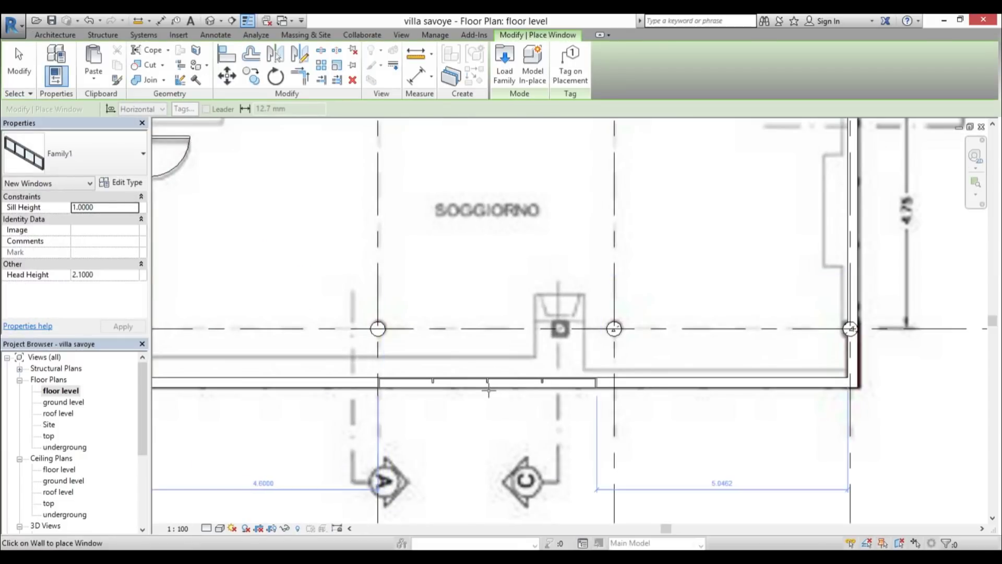
pyautogui.click(493, 388)
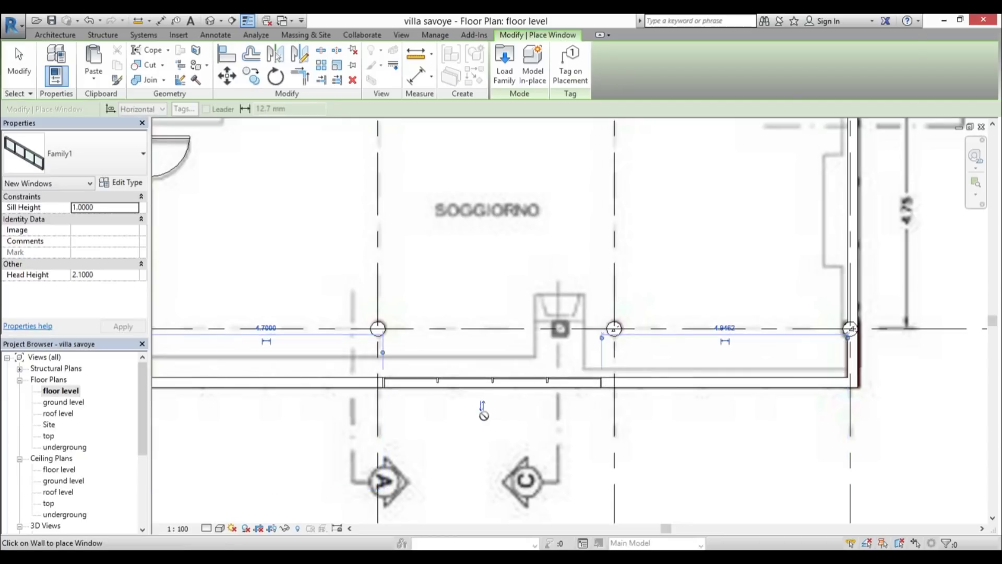
pyautogui.press('Escape')
pyautogui.click(481, 426)
# - Centre the window between grids 3 and 4 with an equalized aligned dimension through its centre reference
pyautogui.scroll(-4, 481, 427)
pyautogui.scroll(5, 485, 407)
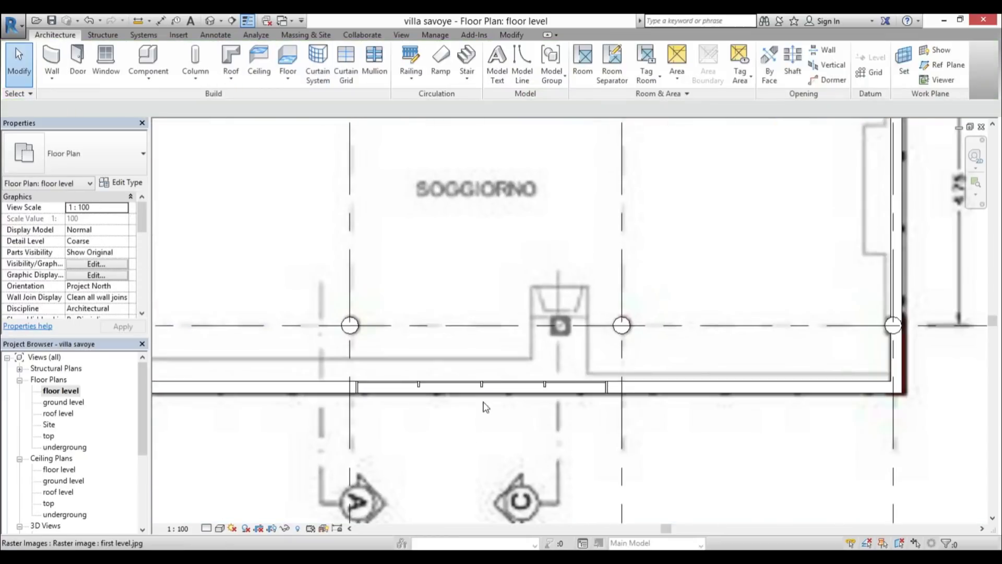
pyautogui.click(483, 389)
pyautogui.click(489, 424)
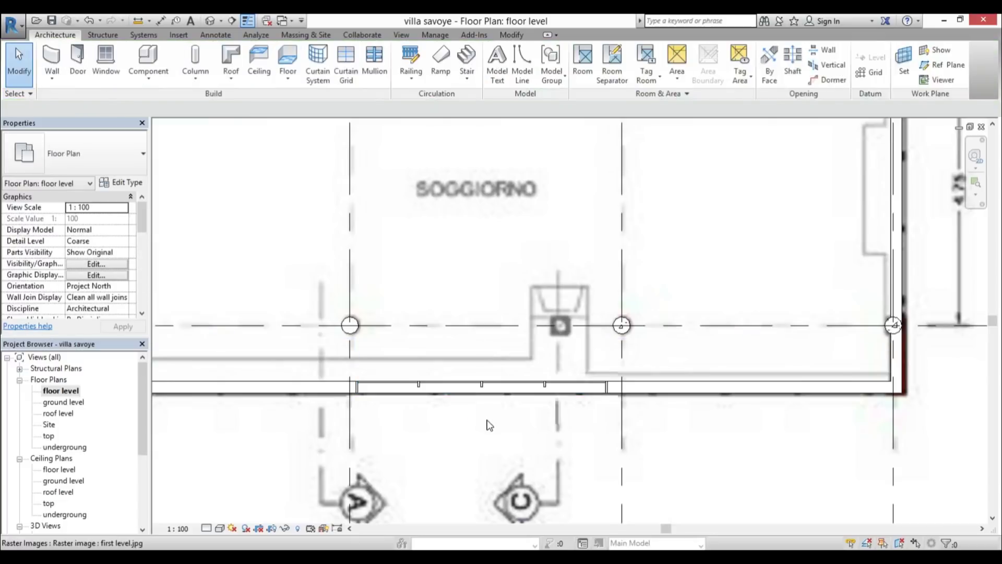
pyautogui.press('d')
pyautogui.press('i')
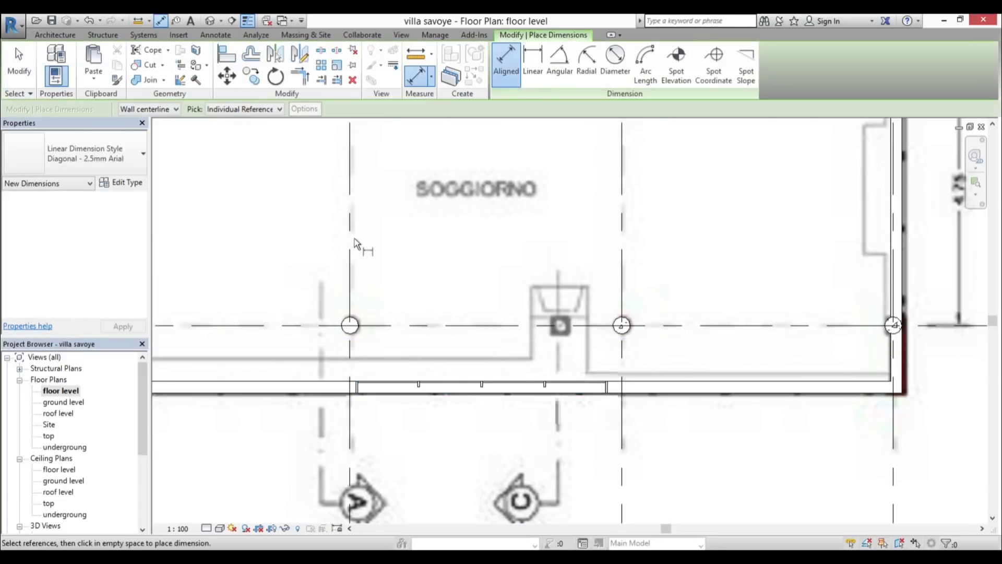
pyautogui.click(349, 253)
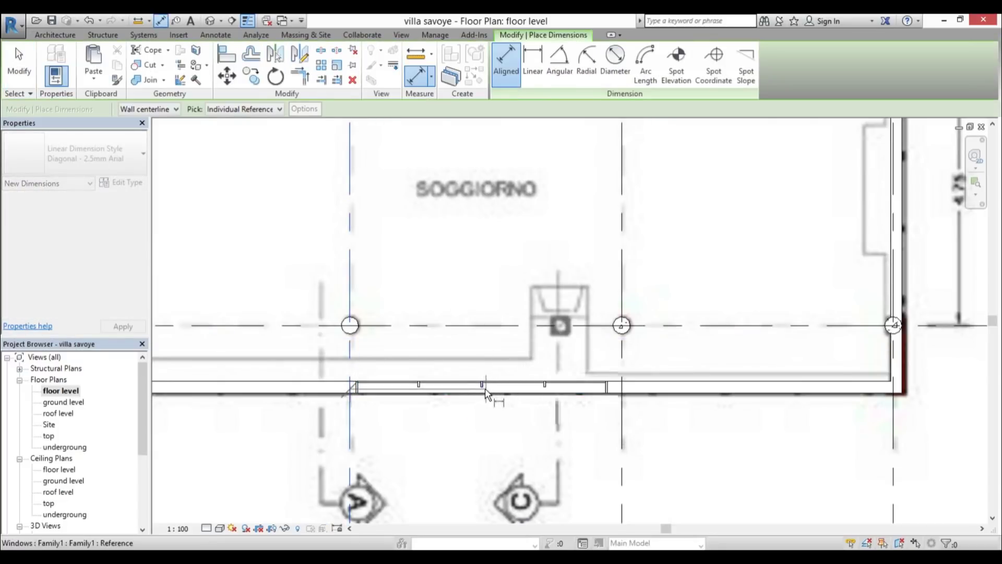
pyautogui.click(622, 271)
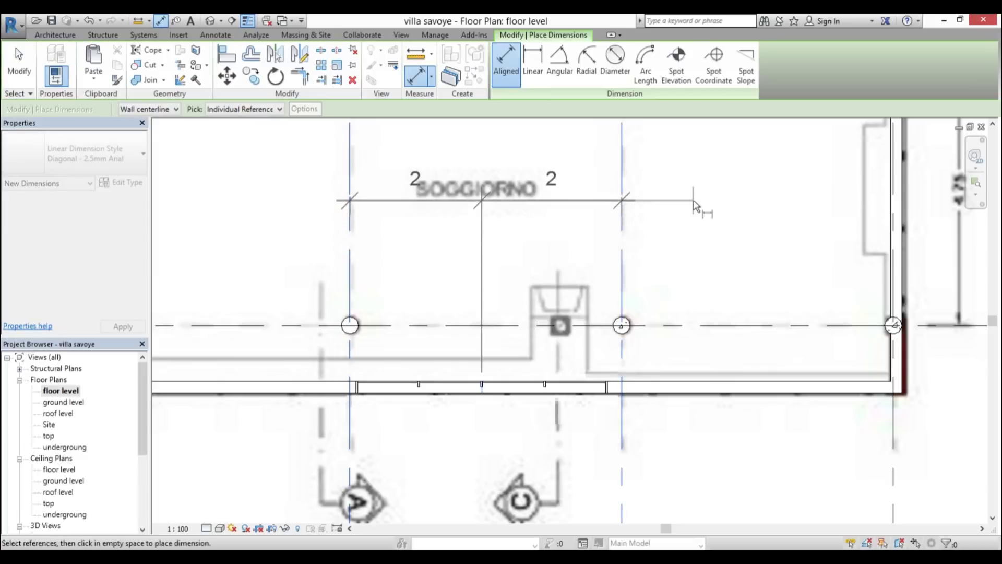
pyautogui.click(699, 201)
pyautogui.click(489, 133)
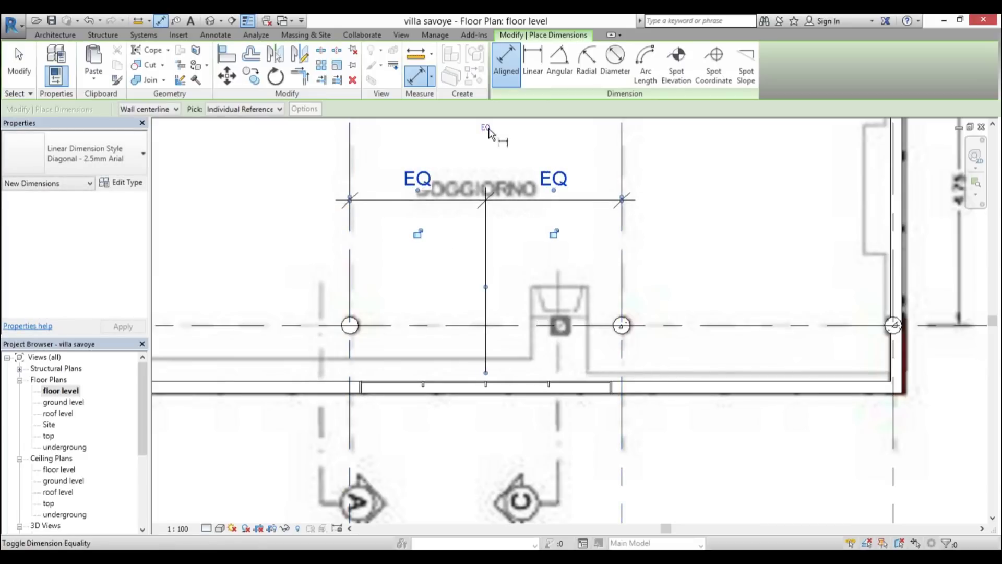
# - Delete the equality dimension above the window and remove its constraints
pyautogui.press('Escape')
pyautogui.press('Escape')
pyautogui.click(479, 214)
pyautogui.press('Delete')
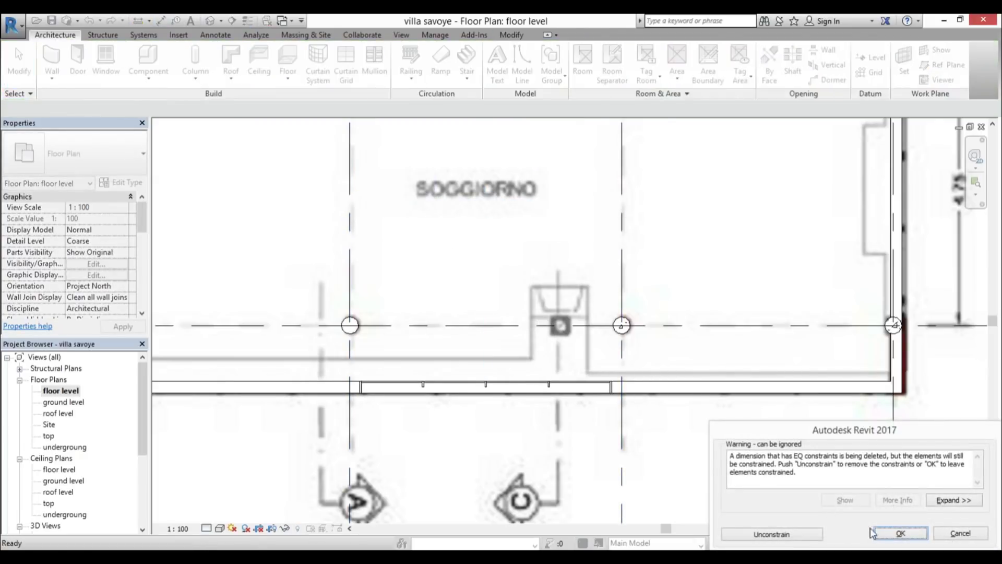
pyautogui.click(782, 534)
# - Copy the centred window along the same exterior wall into the bays between grids 4–5, 2–3 and 1–2
pyautogui.scroll(2, 506, 387)
pyautogui.click(504, 388)
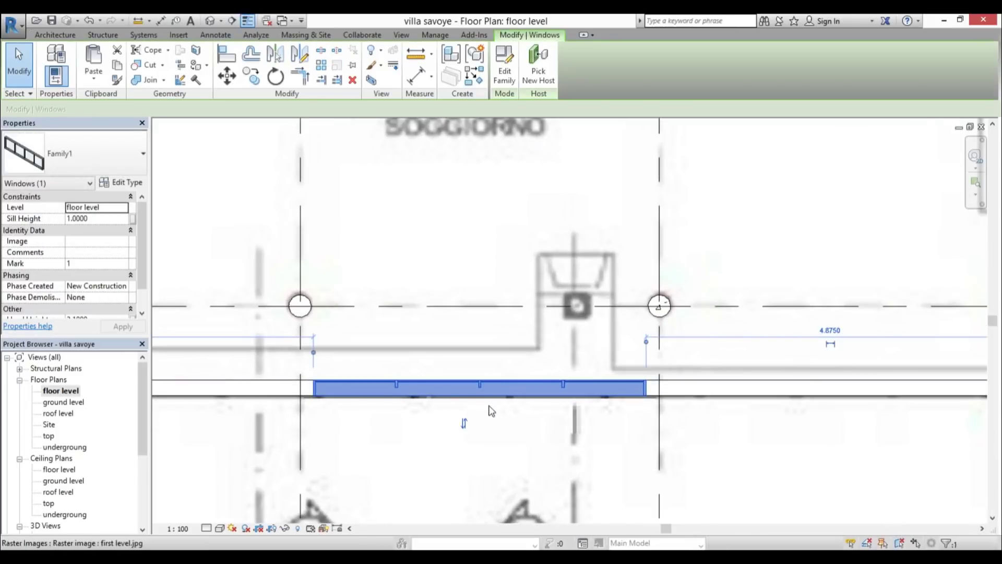
pyautogui.scroll(-2, 490, 420)
pyautogui.scroll(-1, 438, 402)
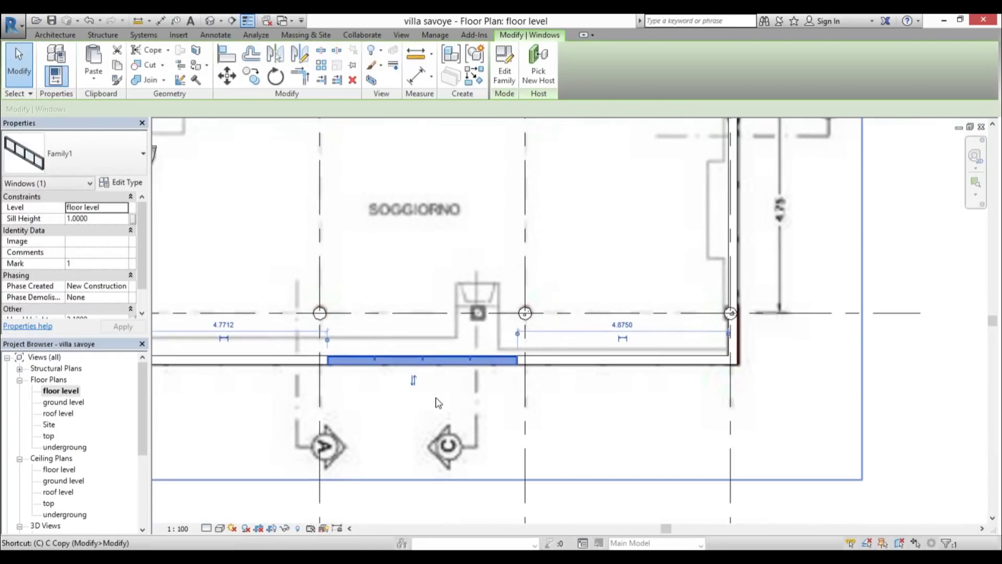
pyautogui.press('c')
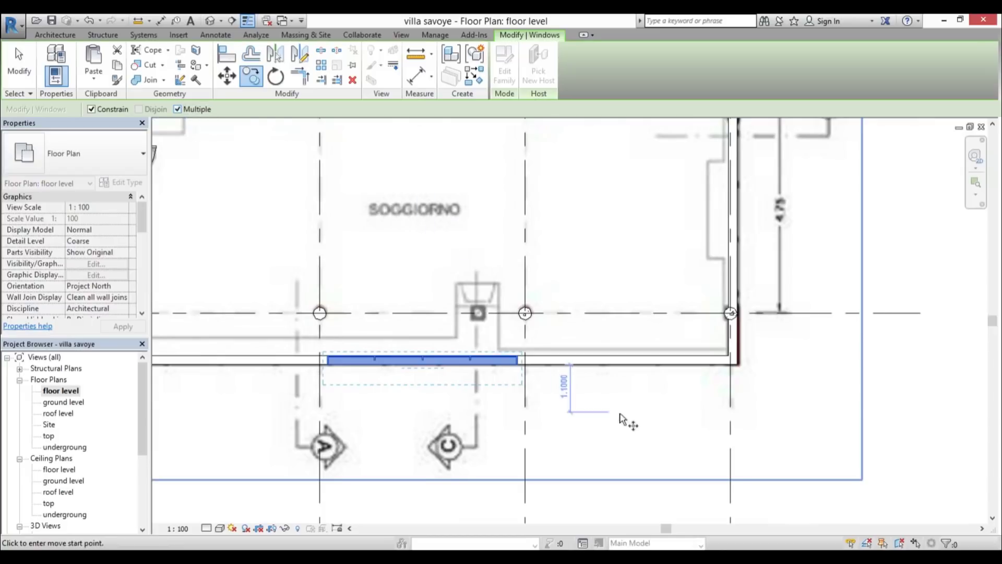
pyautogui.click(525, 425)
pyautogui.click(732, 428)
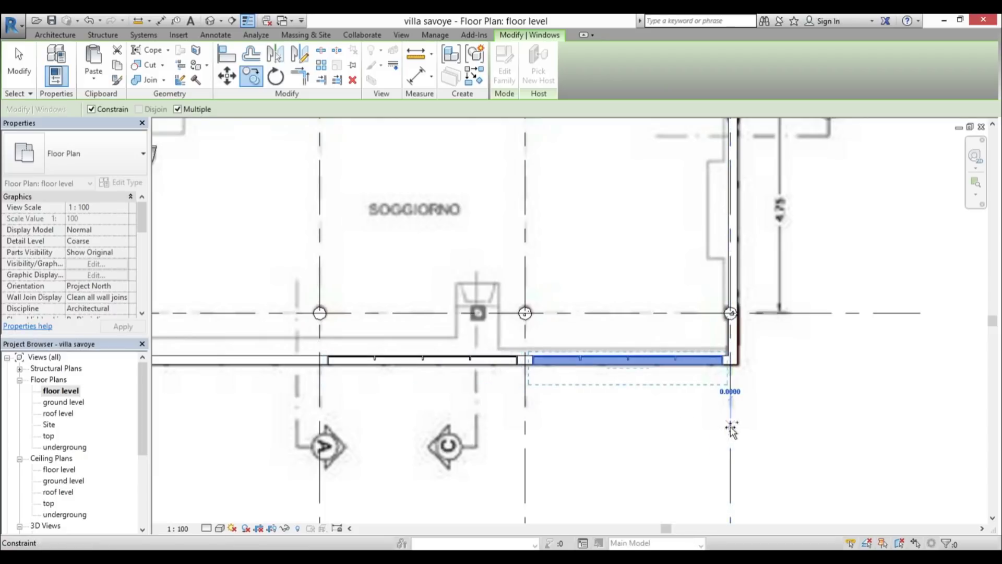
pyautogui.moveTo(404, 420); pyautogui.dragTo(600, 399, button='middle')
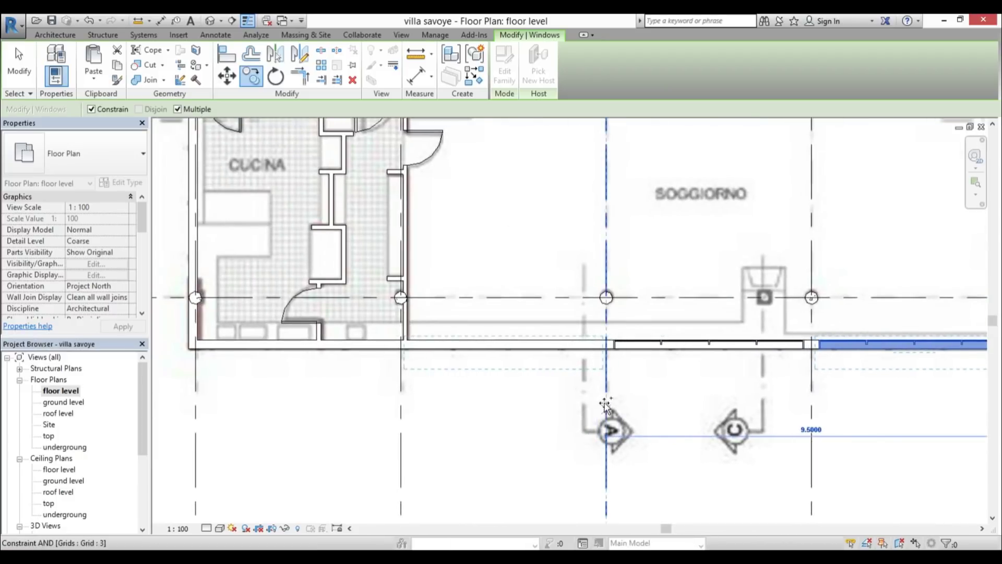
pyautogui.click(397, 404)
pyautogui.scroll(-2, 395, 399)
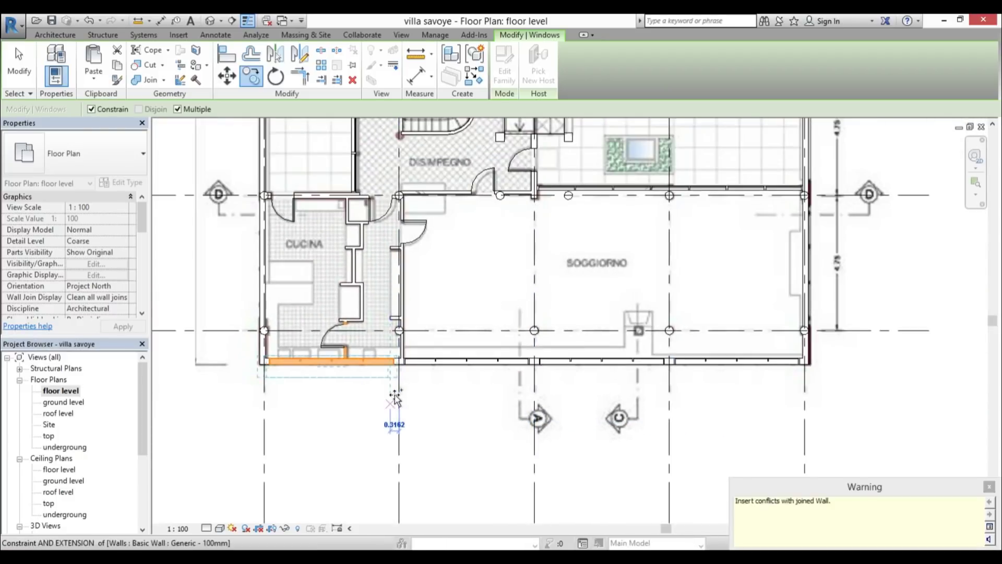
pyautogui.press('Escape')
pyautogui.press('Escape')
# - Pull the end of the short partition wall beside the CUCINA door back to the exterior wall's inner face
pyautogui.scroll(3, 344, 355)
pyautogui.click(343, 356)
pyautogui.scroll(2, 342, 355)
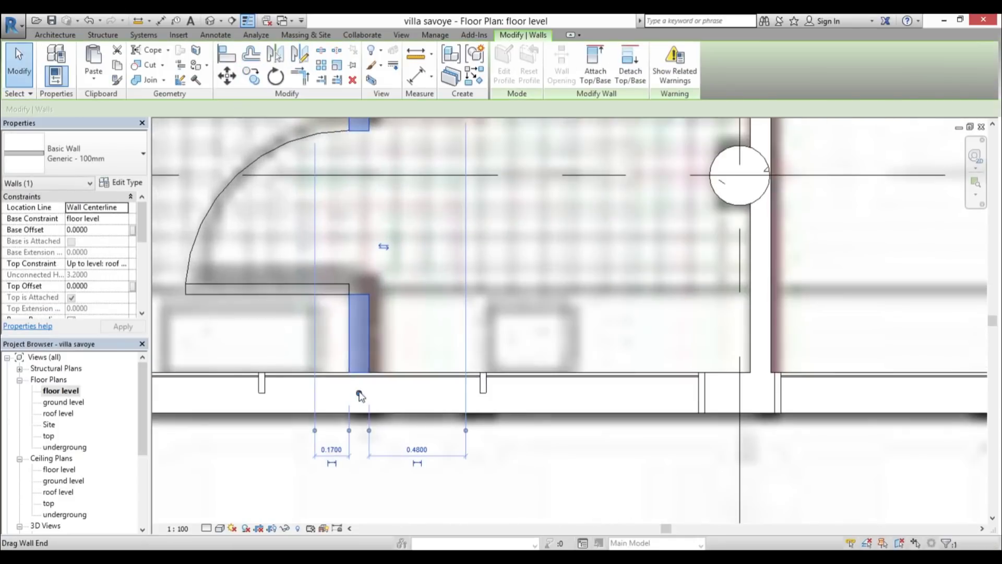
pyautogui.scroll(2, 359, 394)
pyautogui.moveTo(359, 394); pyautogui.dragTo(359, 363)
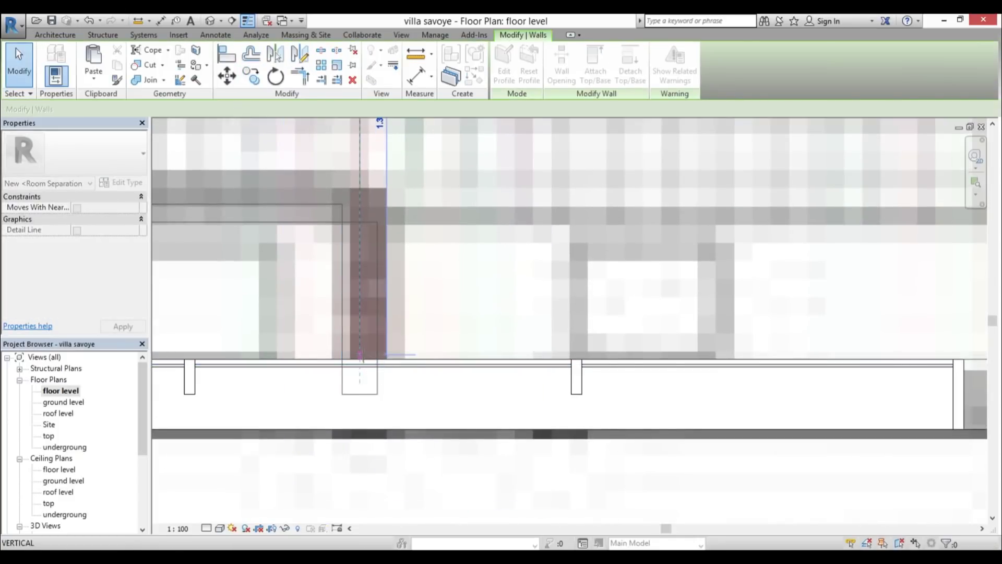
pyautogui.scroll(5, 363, 358)
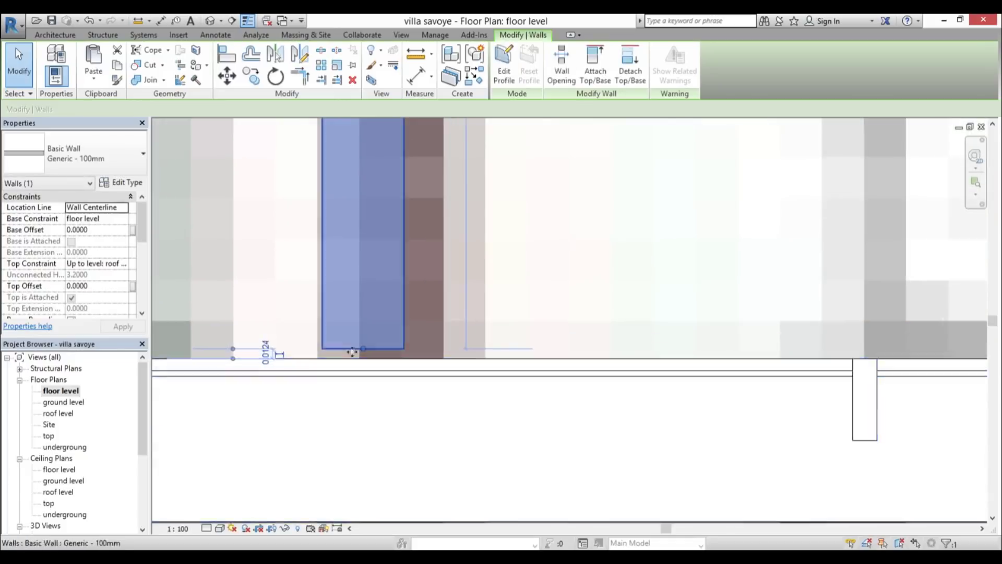
pyautogui.moveTo(366, 362); pyautogui.dragTo(367, 366)
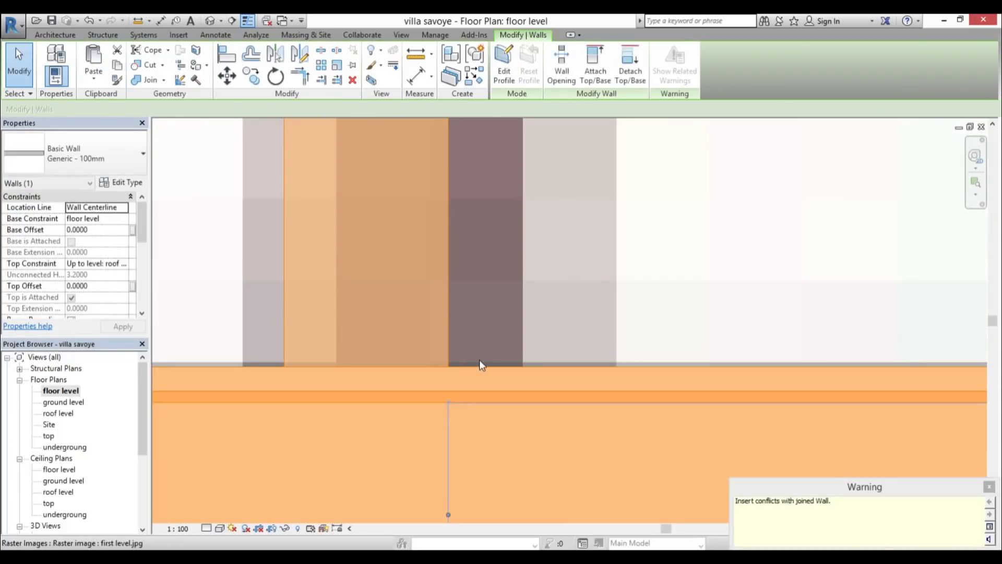
pyautogui.press('Escape')
# - Place a Family1 window in the west exterior wall beside the CUCINA, between grids A and B
pyautogui.scroll(-7, 479, 361)
pyautogui.scroll(-5, 474, 378)
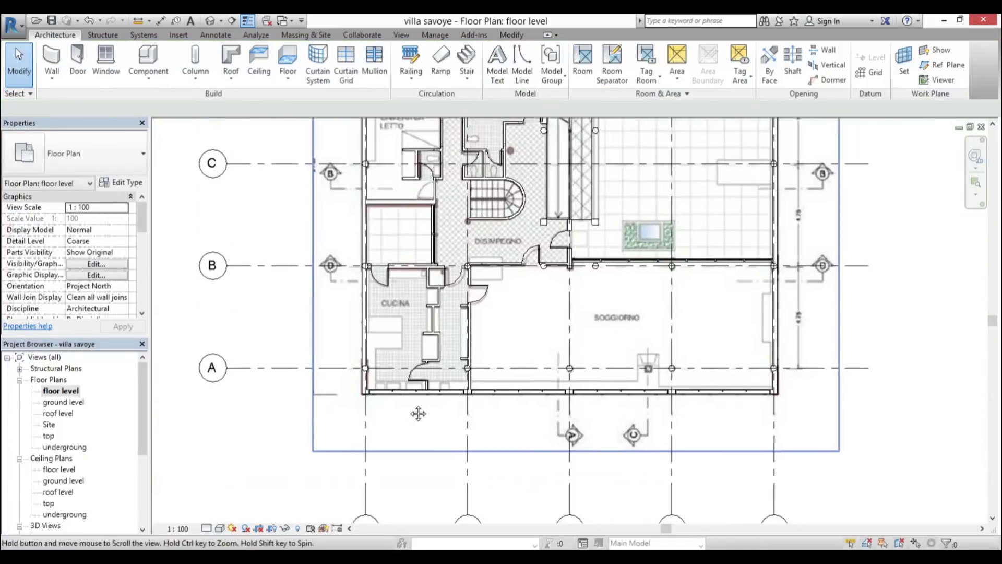
pyautogui.scroll(-1, 426, 394)
pyautogui.moveTo(448, 394)
pyautogui.mouseDown(button='middle')
pyautogui.moveTo(424, 428)
pyautogui.moveTo(446, 440)
pyautogui.moveTo(443, 408)
pyautogui.mouseUp(button='middle')
pyautogui.scroll(-2, 435, 409)
pyautogui.scroll(3, 430, 428)
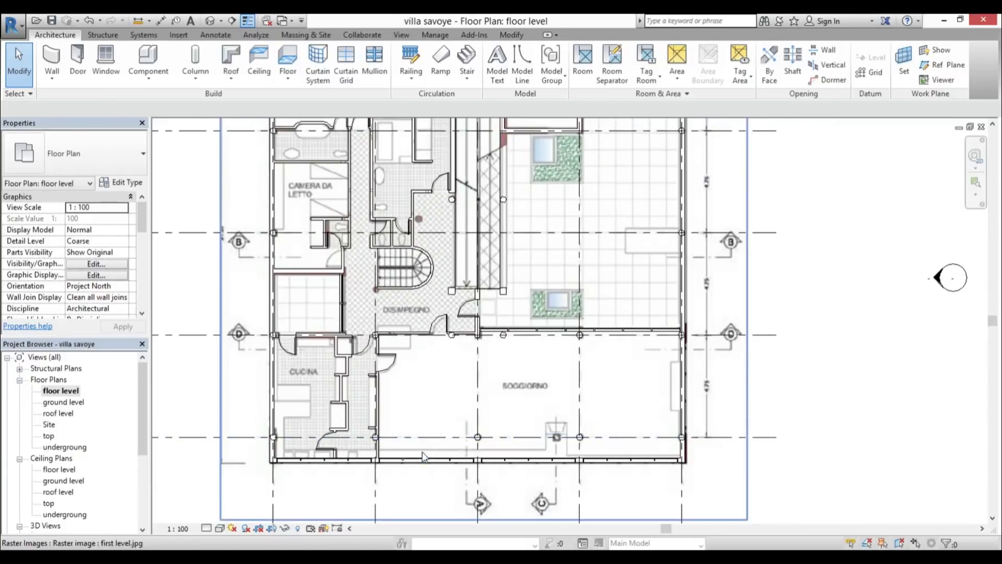
pyautogui.scroll(1, 334, 462)
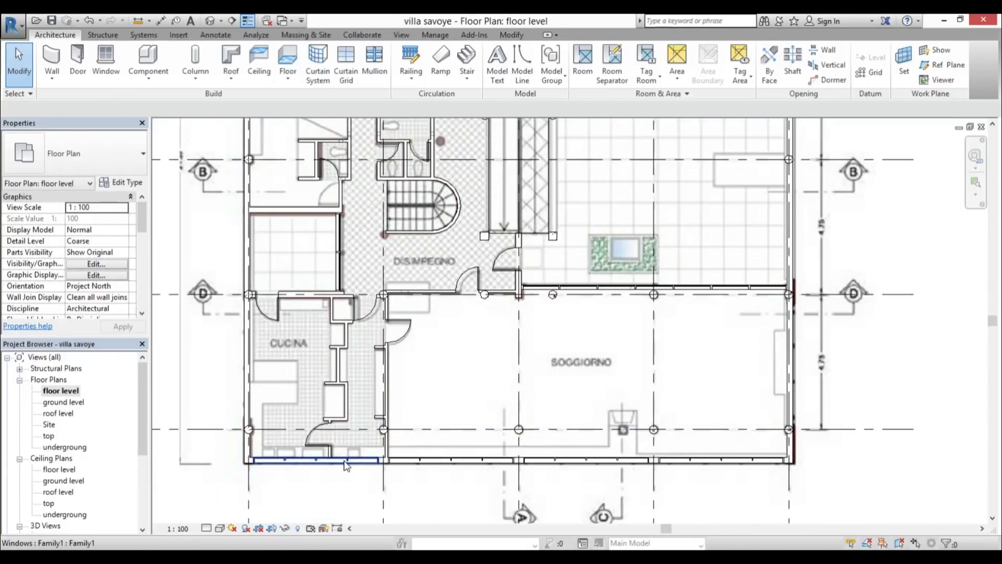
pyautogui.press('Escape')
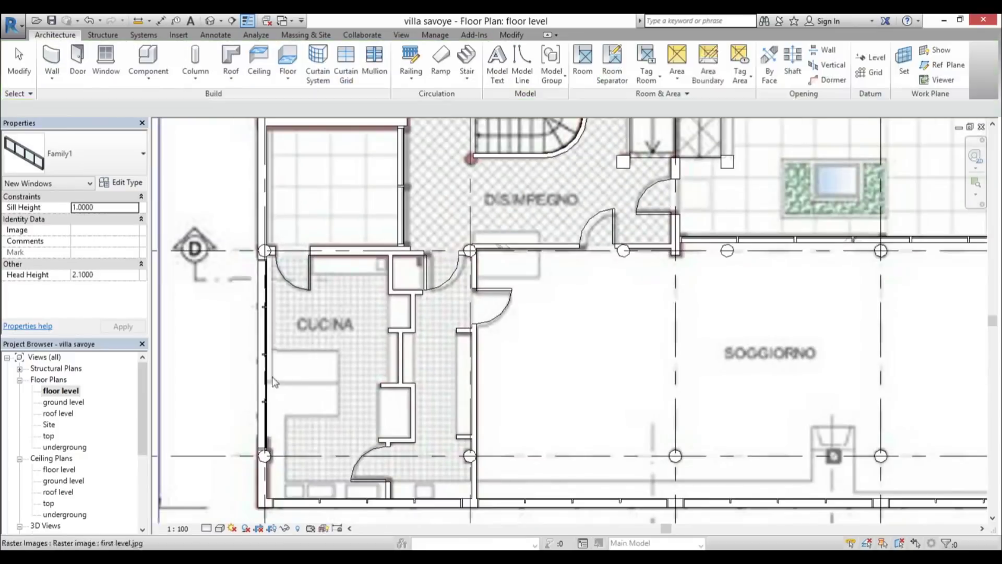
pyautogui.moveTo(273, 383); pyautogui.dragTo(381, 354, button='middle')
# - Centre the west wall window between grids A and B with an equalized aligned dimension through its centre
pyautogui.press('d')
pyautogui.press('i')
pyautogui.click(253, 222)
pyautogui.click(371, 325)
pyautogui.scroll(-1, 308, 395)
pyautogui.click(272, 423)
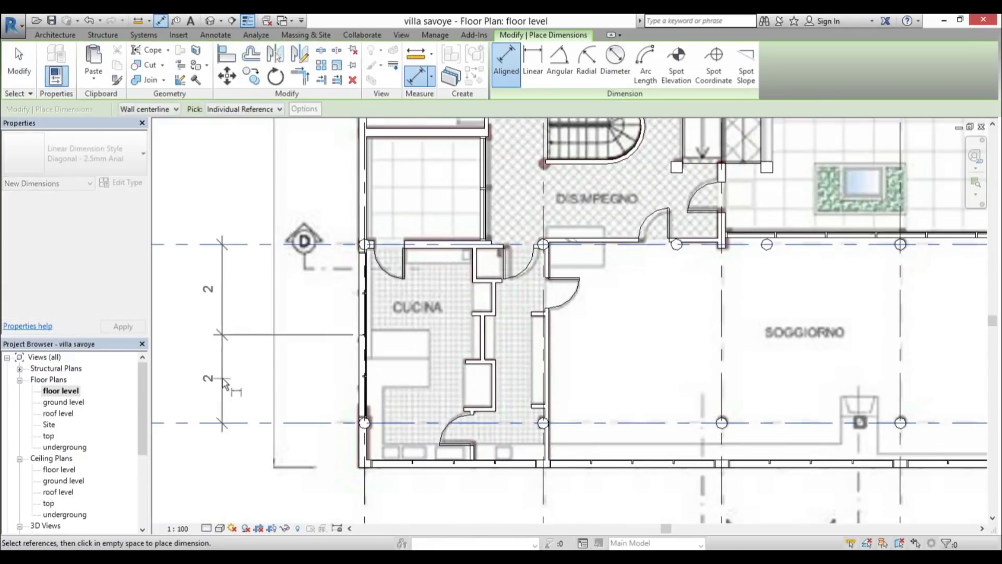
pyautogui.click(222, 381)
pyautogui.click(174, 335)
pyautogui.press('Escape')
pyautogui.press('Escape')
# - Copy the centred window along the west exterior wall into the bays between grids B–C, C–D and D–E
pyautogui.click(364, 338)
pyautogui.press('c')
pyautogui.press('o')
pyautogui.click(312, 423)
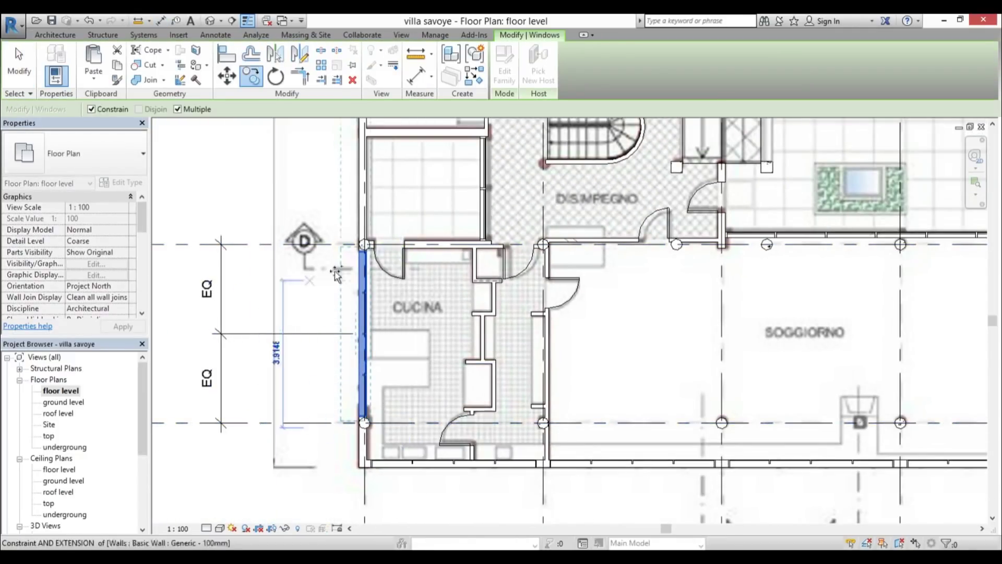
pyautogui.click(329, 244)
pyautogui.moveTo(329, 200); pyautogui.dragTo(331, 445, button='middle')
pyautogui.click(317, 310)
pyautogui.moveTo(313, 141); pyautogui.dragTo(309, 349, button='middle')
pyautogui.click(296, 341)
pyautogui.press('Escape')
pyautogui.press('Escape')
# - Nudge the copied window between grids D and E slightly along the west wall towards grid D
pyautogui.scroll(2, 368, 219)
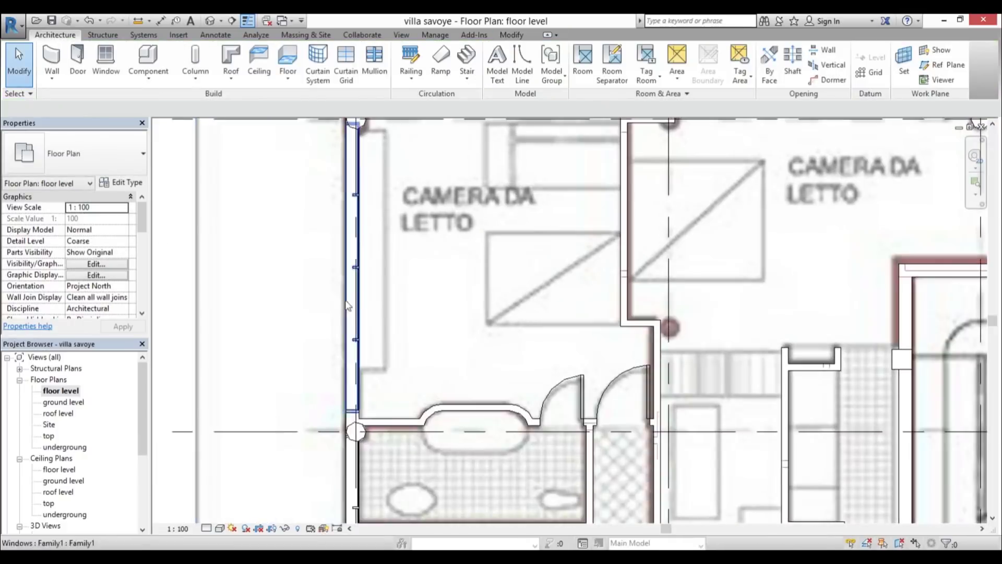
pyautogui.moveTo(367, 297); pyautogui.dragTo(367, 234, button='middle')
pyautogui.click(356, 232)
pyautogui.press('Down')
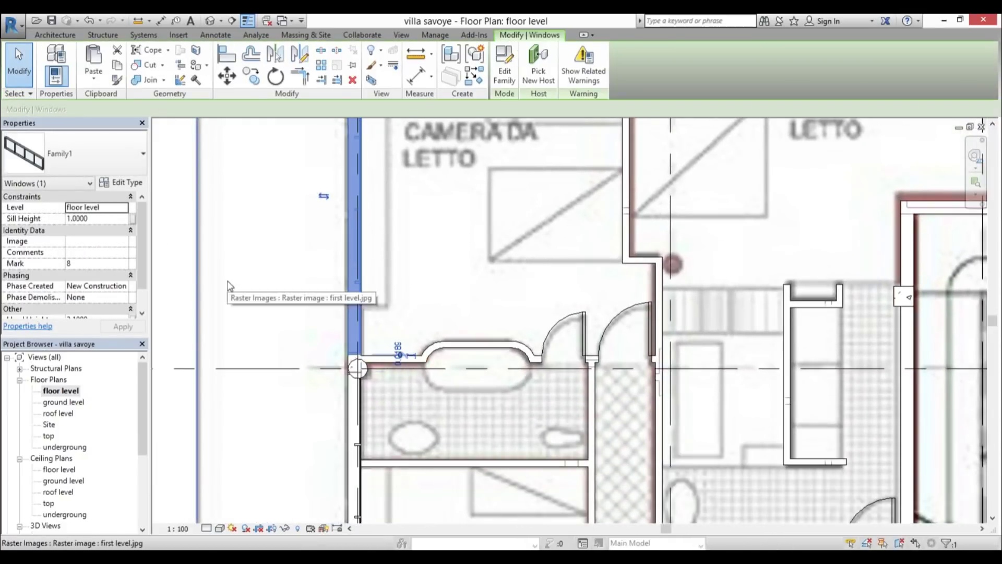
pyautogui.click(228, 280)
pyautogui.scroll(-2, 227, 281)
pyautogui.moveTo(270, 398); pyautogui.dragTo(420, 210, button='middle')
pyautogui.press('Escape')
# - Check the positions of the copied west wall windows between grids B–C and C–D against the columns
pyautogui.scroll(-1, 384, 232)
pyautogui.scroll(5, 427, 281)
pyautogui.click(411, 300)
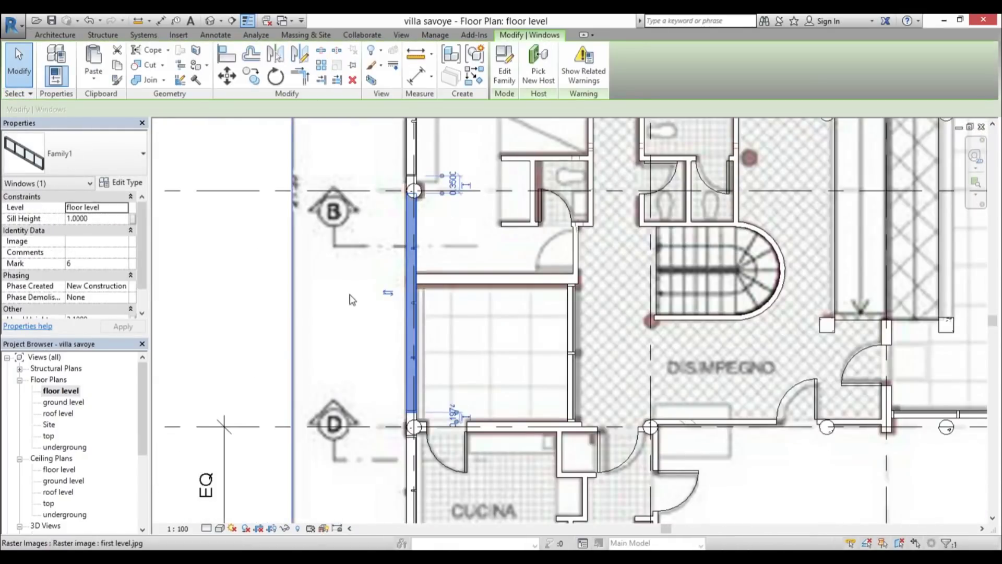
pyautogui.scroll(-1, 350, 299)
pyautogui.moveTo(350, 299); pyautogui.dragTo(350, 467, button='middle')
pyautogui.click(405, 296)
pyautogui.moveTo(356, 253); pyautogui.dragTo(342, 474, button='middle')
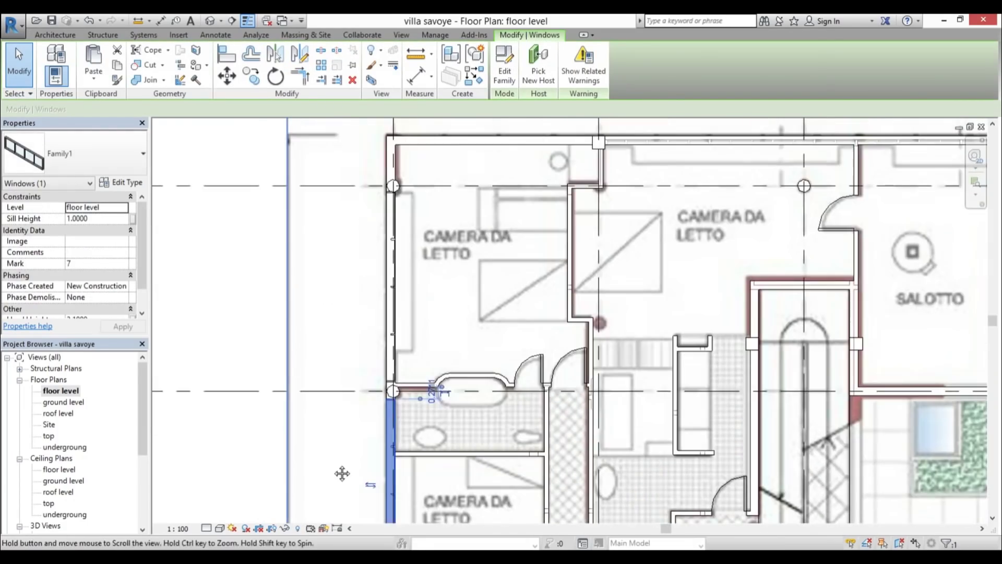
pyautogui.scroll(2, 400, 389)
pyautogui.scroll(-3, 371, 343)
pyautogui.moveTo(380, 397); pyautogui.dragTo(380, 191, button='middle')
pyautogui.moveTo(427, 398); pyautogui.dragTo(365, 131, button='middle')
pyautogui.scroll(3, 492, 318)
pyautogui.scroll(-3, 492, 317)
# - Place similar Family1 windows in the north exterior wall in the bays between grids 1–2, 2–3 and 3–4
pyautogui.moveTo(475, 344); pyautogui.dragTo(444, 516, button='middle')
pyautogui.scroll(-2, 353, 224)
pyautogui.press('c')
pyautogui.press('s')
pyautogui.scroll(6, 334, 154)
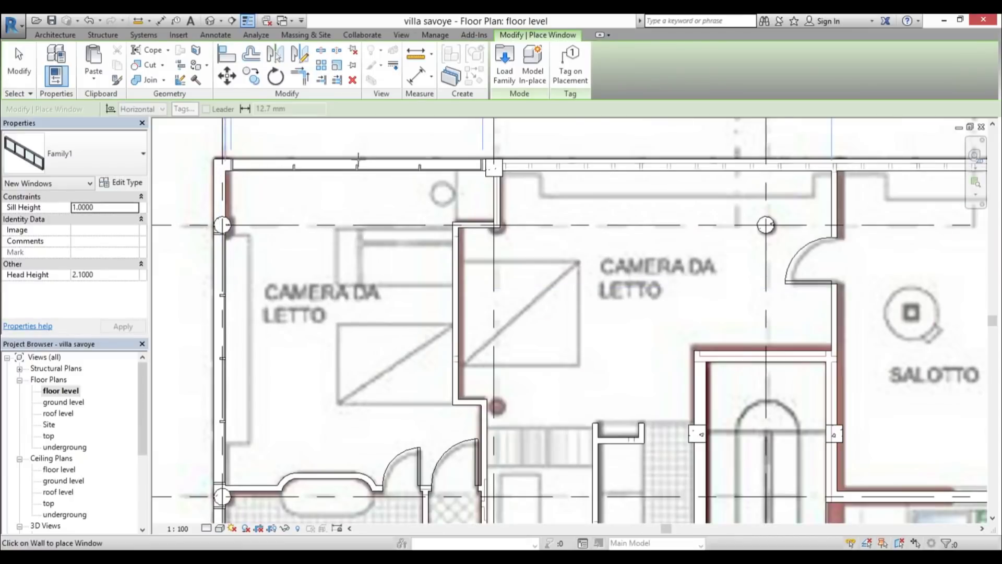
pyautogui.click(358, 159)
pyautogui.click(631, 161)
pyautogui.moveTo(856, 162); pyautogui.dragTo(412, 258, button='middle')
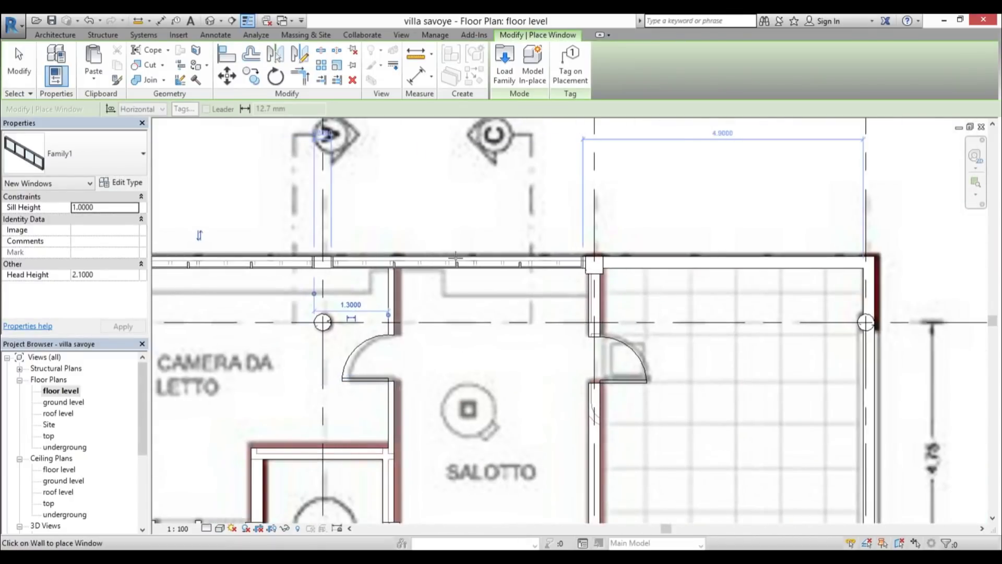
pyautogui.click(456, 255)
pyautogui.press('Escape')
pyautogui.press('Escape')
pyautogui.scroll(-5, 429, 357)
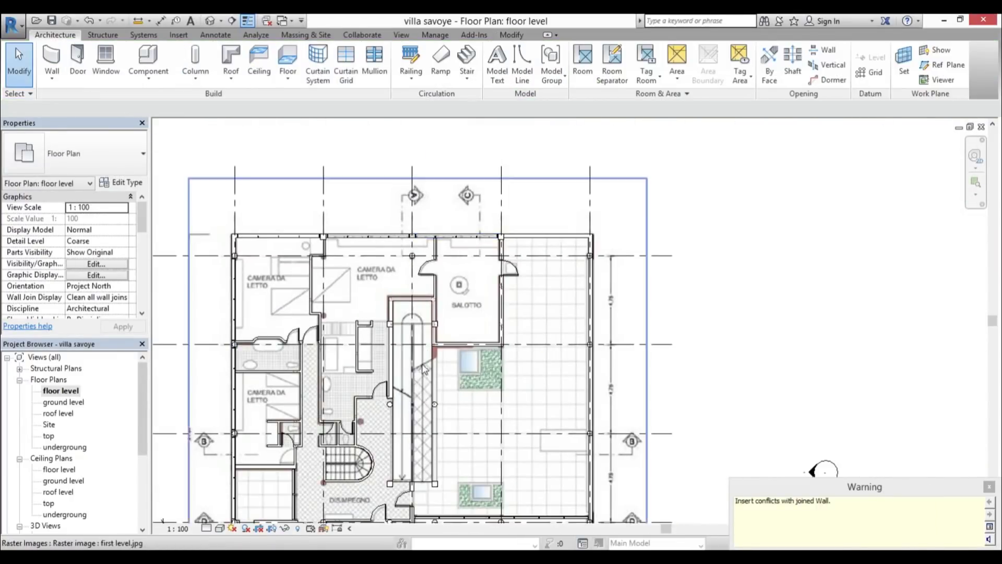
# - Examine the placed windows on the building's exterior walls in the 3D view
pyautogui.moveTo(429, 356); pyautogui.dragTo(464, 266, button='middle')
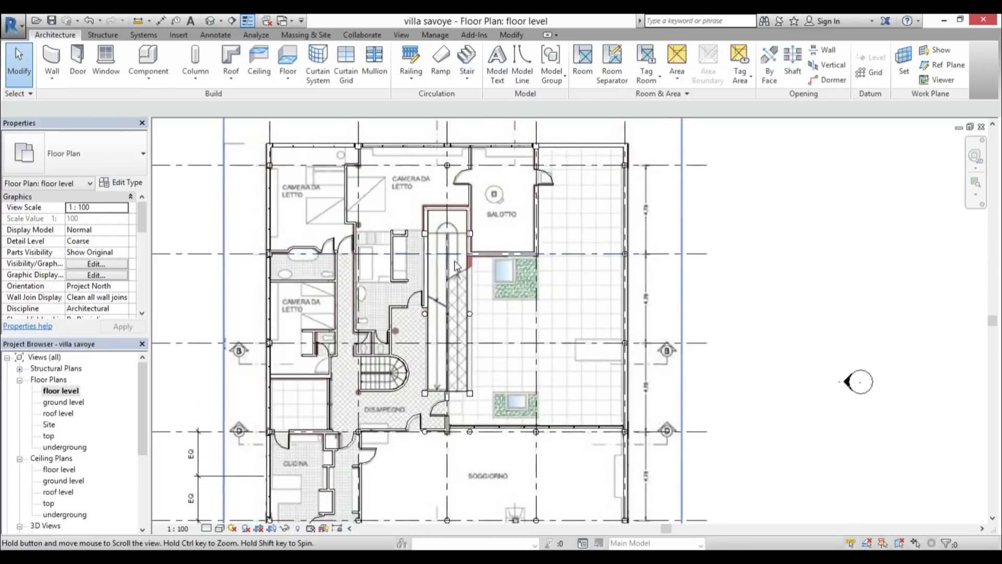
pyautogui.click(215, 24)
pyautogui.keyDown('shift'); pyautogui.moveTo(704, 407); pyautogui.dragTo(585, 351, button='middle'); pyautogui.keyUp('shift')
pyautogui.scroll(5, 548, 334)
pyautogui.scroll(5, 470, 371)
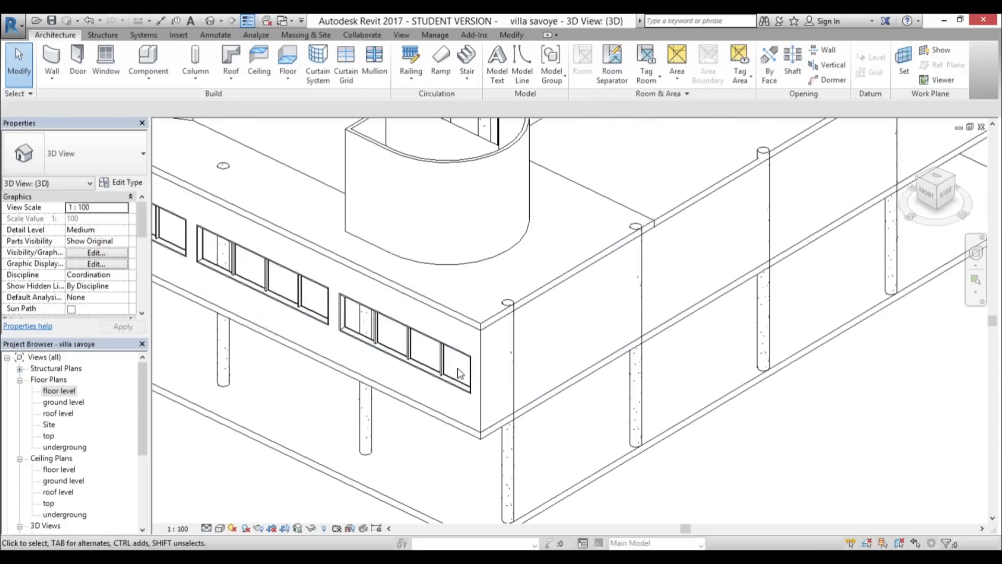
# - In the floor level plan, place a Family1 window in the east exterior wall beside the SOGGIORNO, between grids A and B
pyautogui.doubleClick(59, 391)
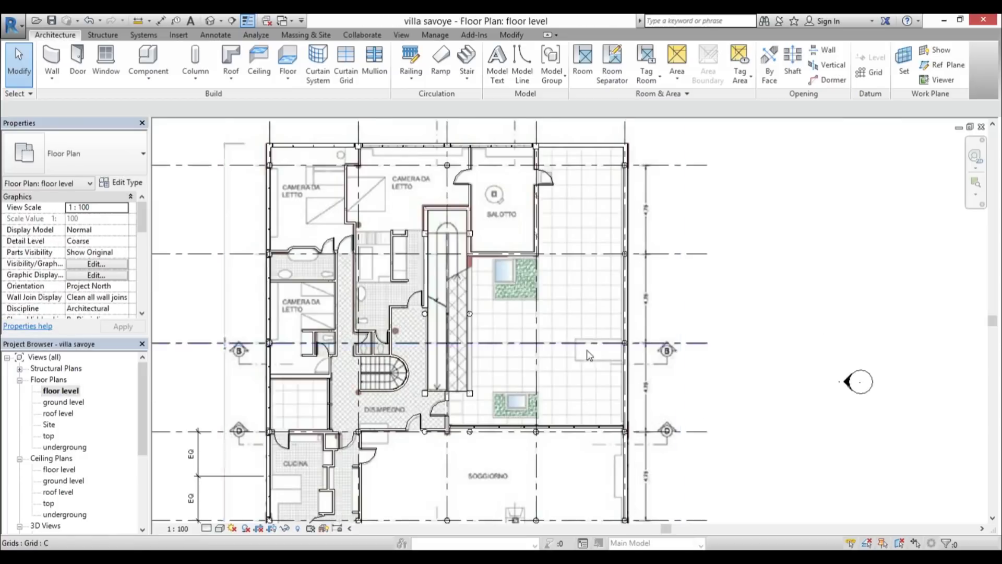
pyautogui.scroll(3, 579, 279)
pyautogui.press('w')
pyautogui.press('n')
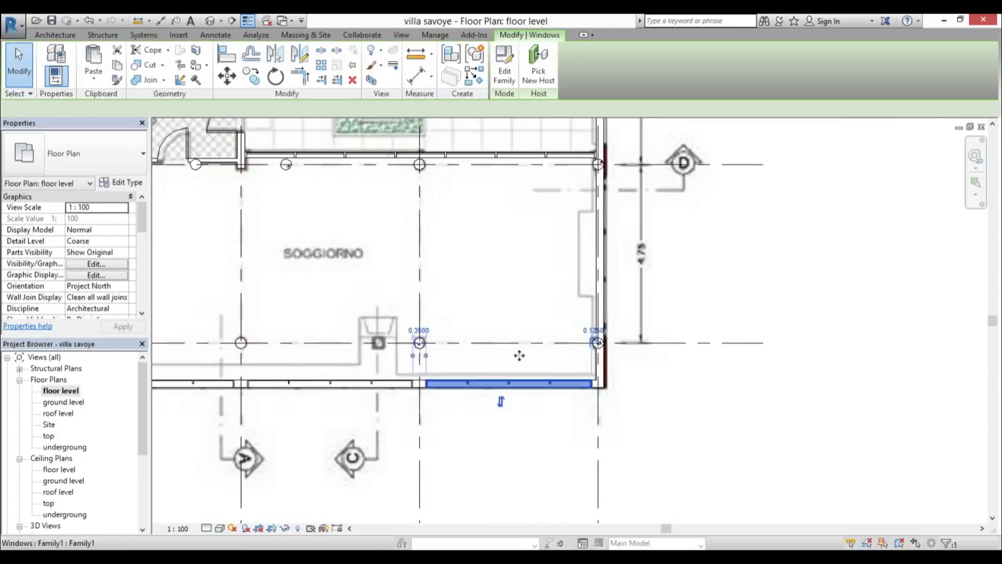
pyautogui.scroll(2, 574, 266)
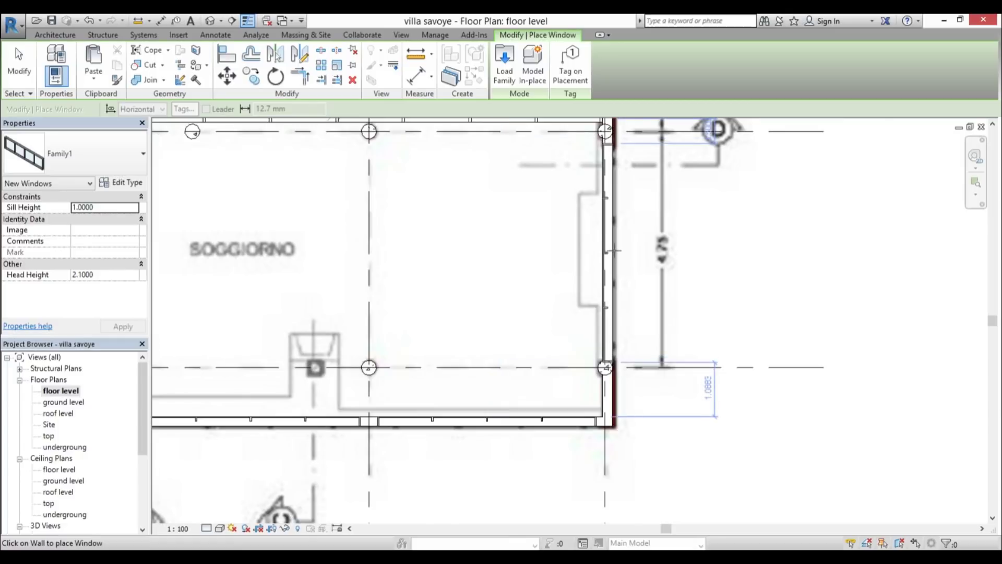
pyautogui.press('Escape')
pyautogui.press('Escape')
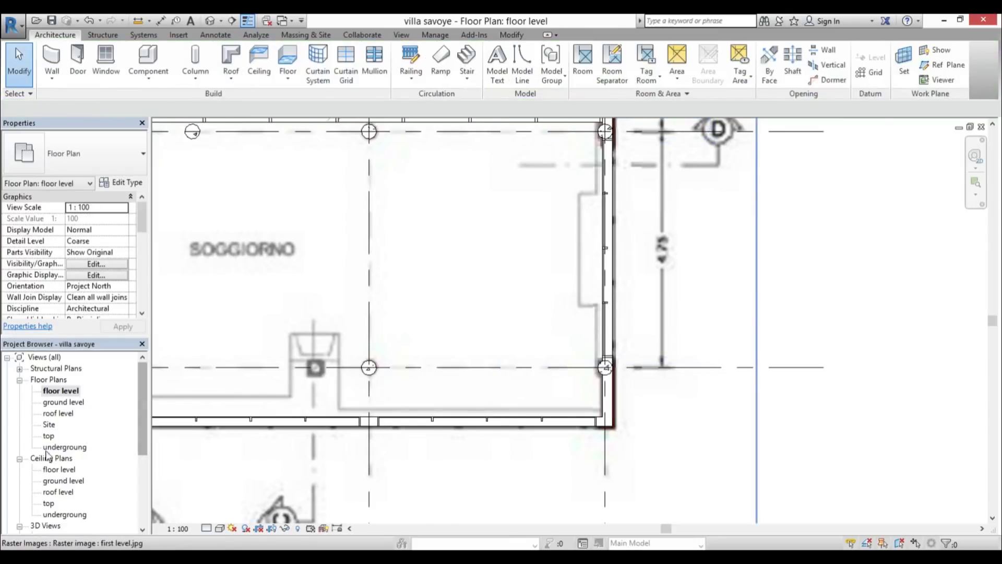
# - Open the East elevation and start editing the profile of the floor-level exterior wall, accepting the removal of its attachments
pyautogui.scroll(-6, 450, 346)
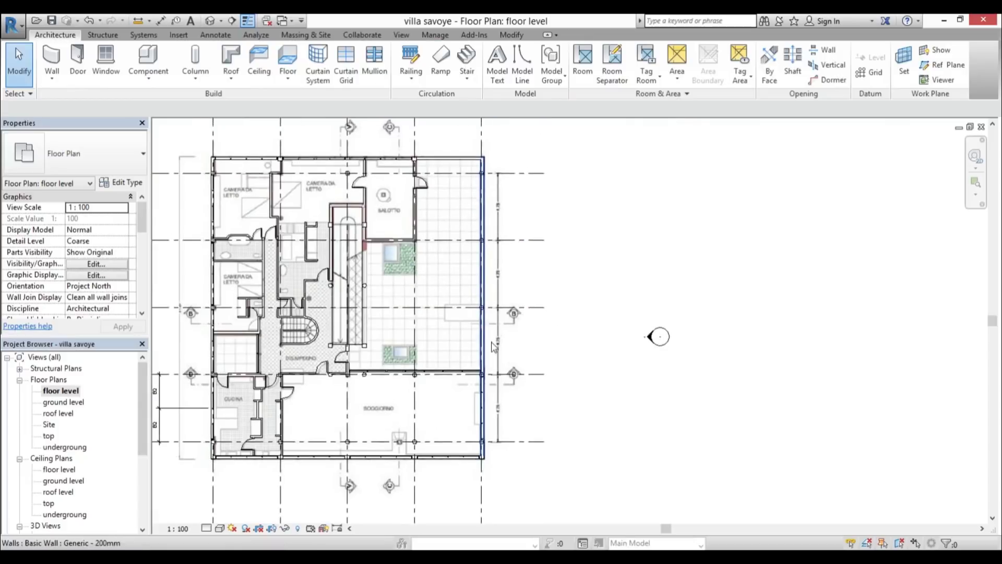
pyautogui.doubleClick(678, 333)
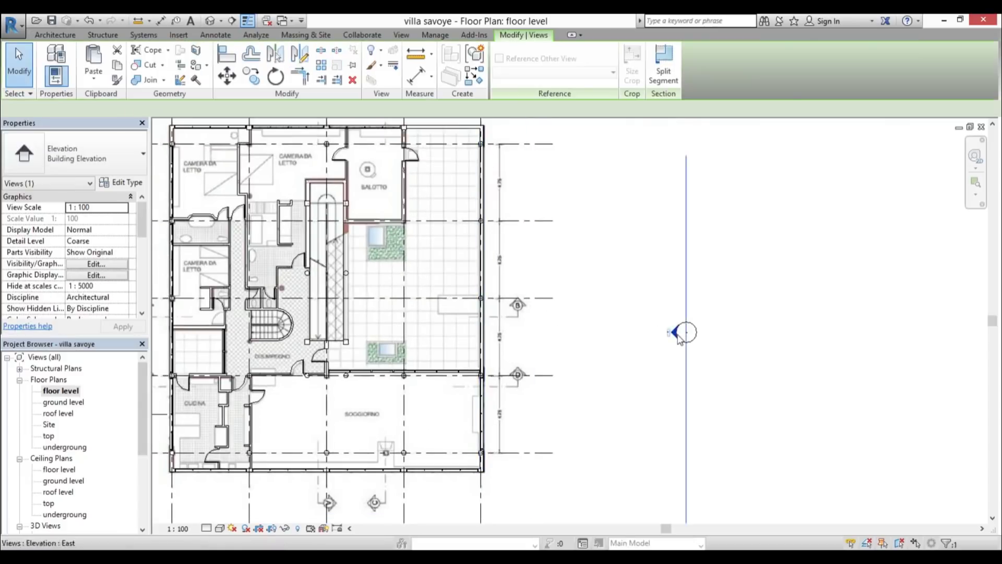
pyautogui.scroll(4, 442, 272)
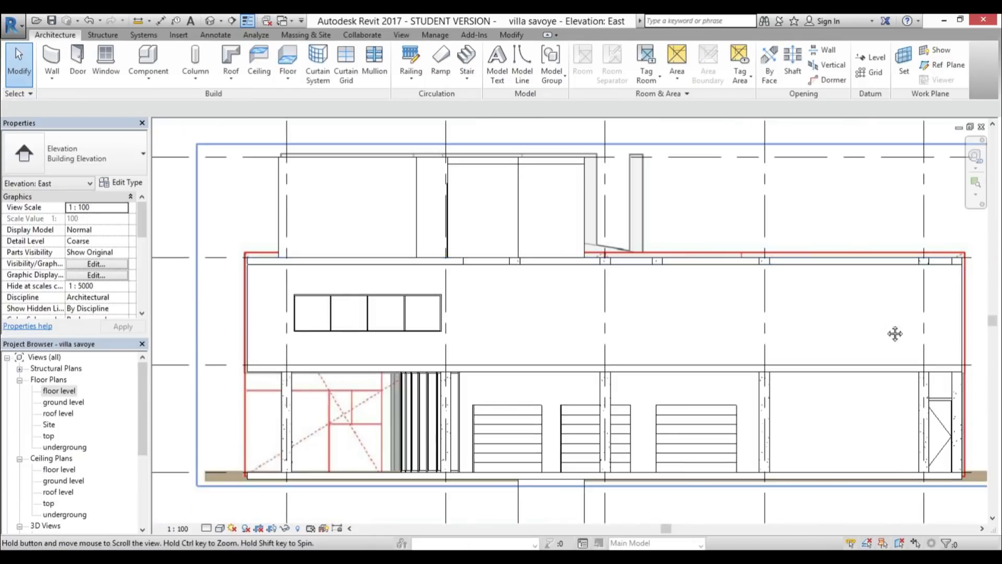
pyautogui.moveTo(894, 331); pyautogui.dragTo(707, 313, button='middle')
pyautogui.click(692, 314)
pyautogui.scroll(-2, 775, 313)
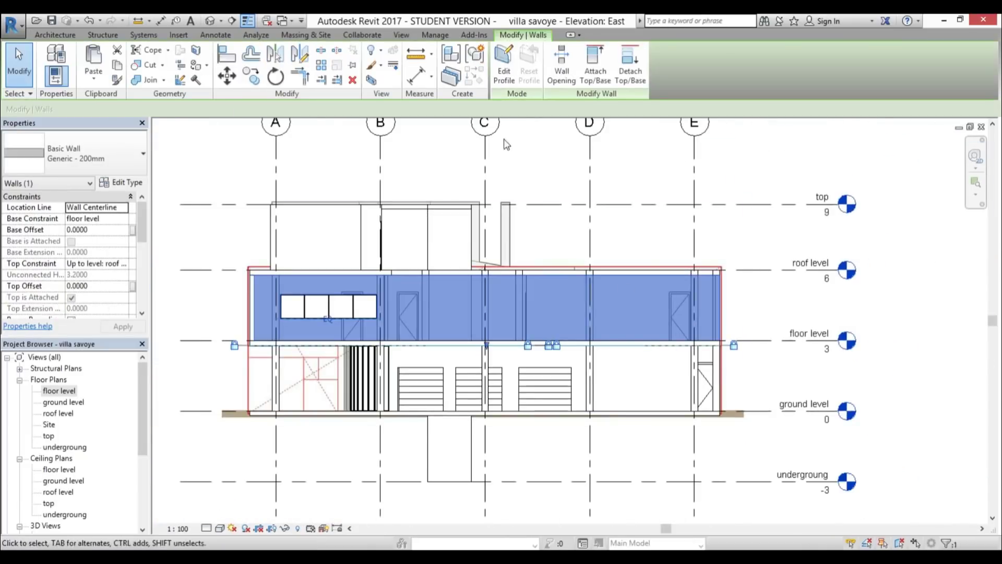
pyautogui.click(502, 78)
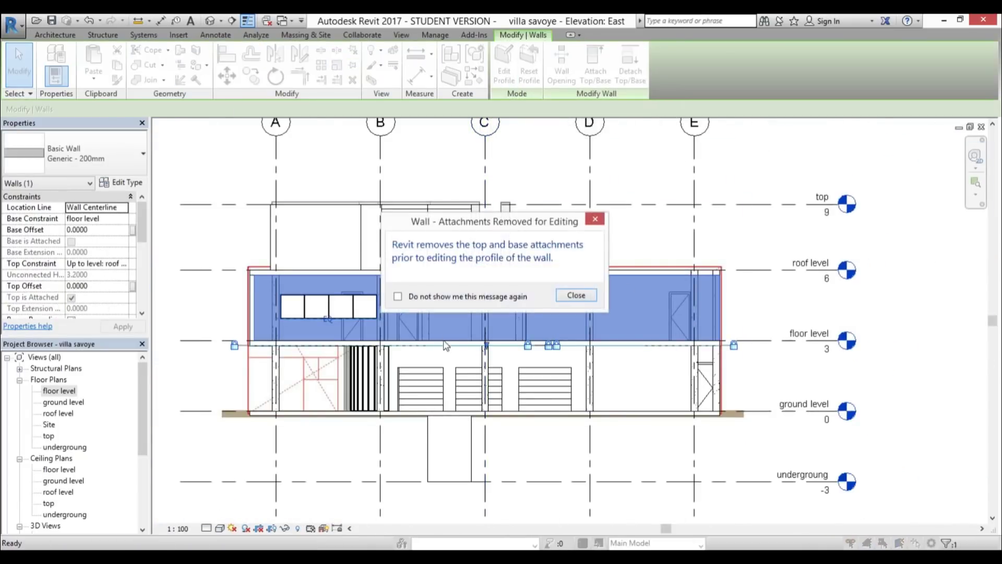
pyautogui.click(575, 296)
pyautogui.scroll(4, 402, 313)
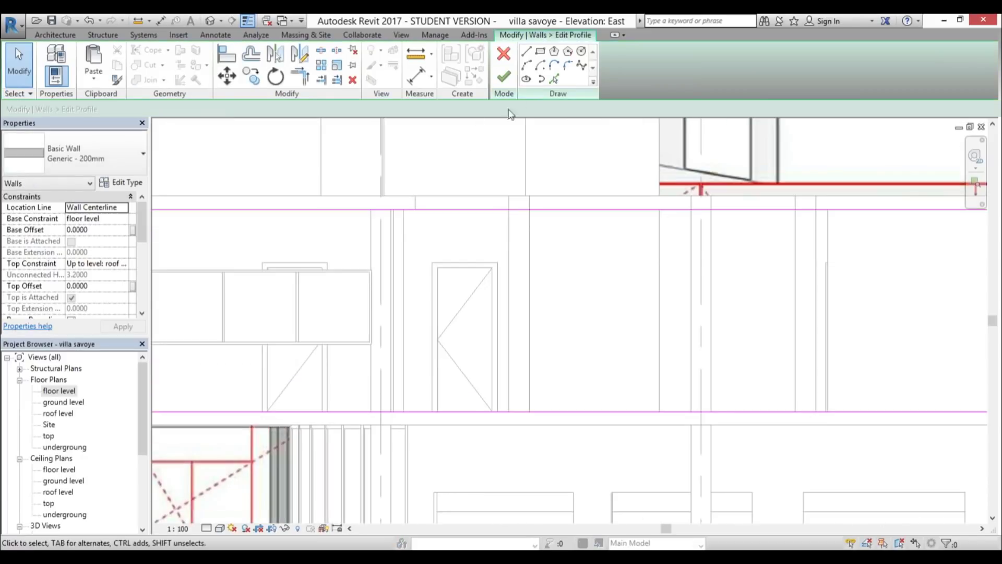
# - Sketch a rectangular opening in the wall profile, tracing the outer corners of the window between grids A and B
pyautogui.click(541, 51)
pyautogui.scroll(3, 615, 291)
pyautogui.scroll(2, 235, 277)
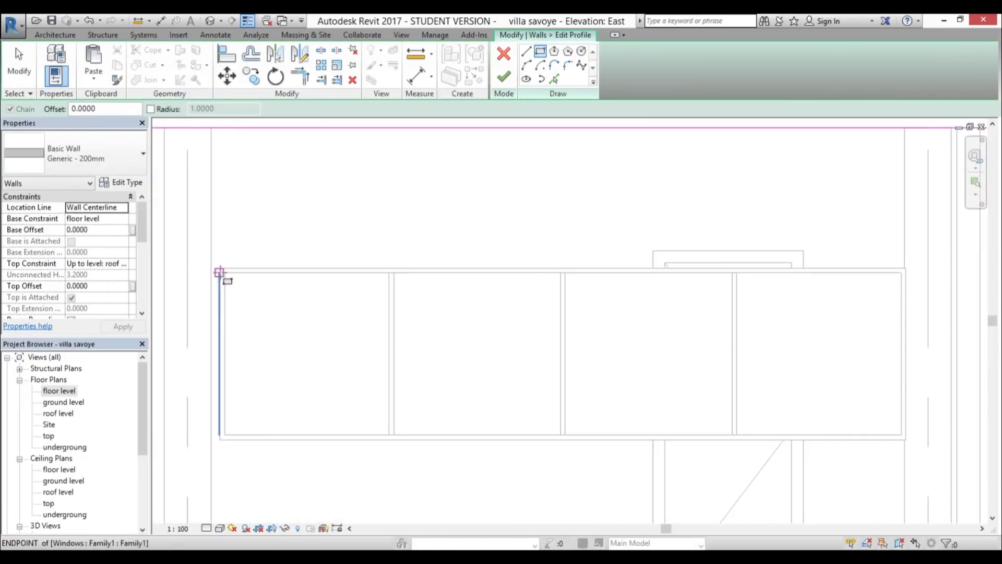
pyautogui.click(219, 272)
pyautogui.scroll(-2, 218, 272)
pyautogui.scroll(2, 672, 403)
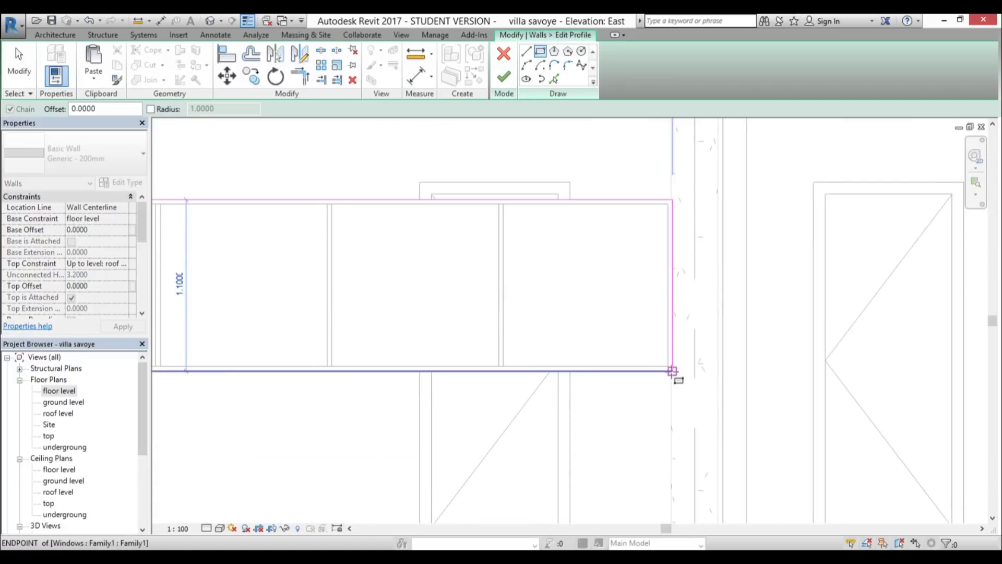
pyautogui.click(672, 371)
pyautogui.scroll(-2, 626, 336)
pyautogui.press('Escape')
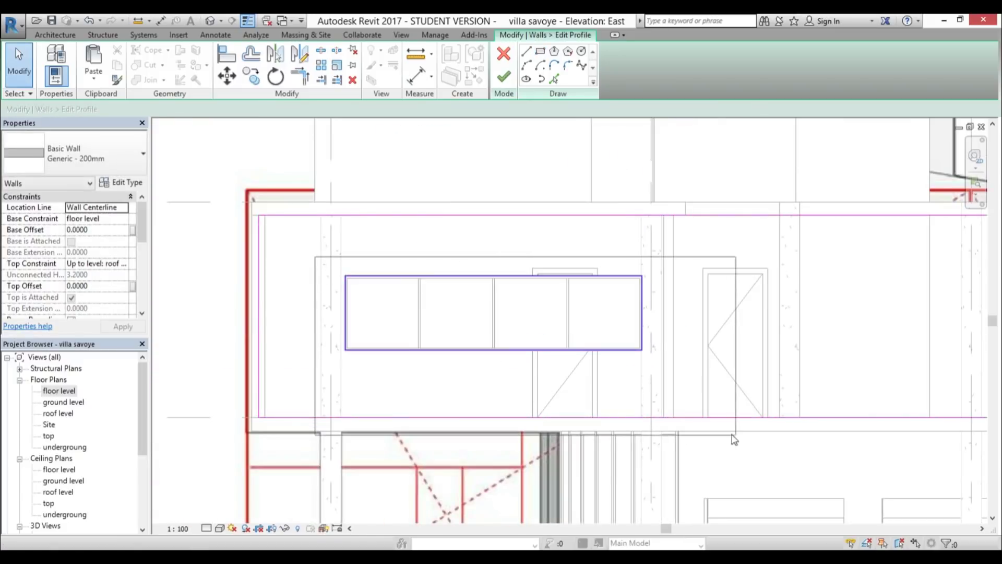
# - Copy the rectangular opening sketch from grid to grid at 4.75 spacing into the bays B–C, C–D and D–E
pyautogui.click(595, 348)
pyautogui.press('c')
pyautogui.press('o')
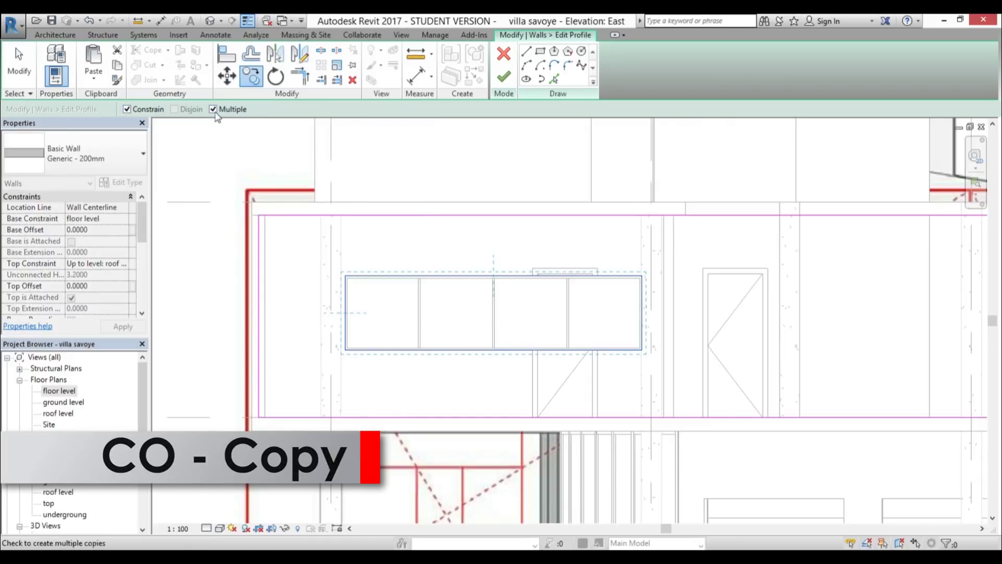
pyautogui.click(335, 241)
pyautogui.moveTo(538, 255); pyautogui.dragTo(280, 245, button='middle')
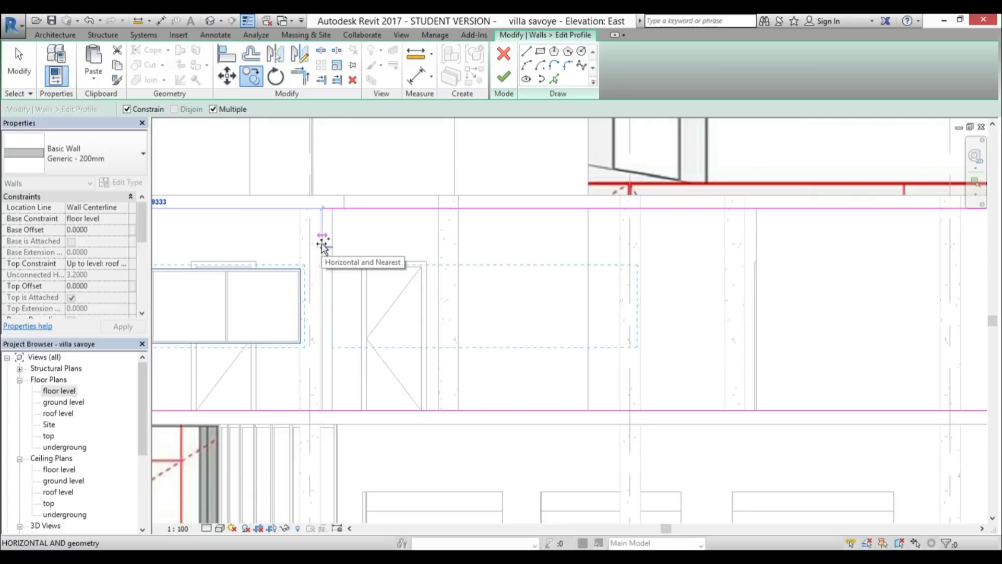
pyautogui.scroll(-5, 325, 246)
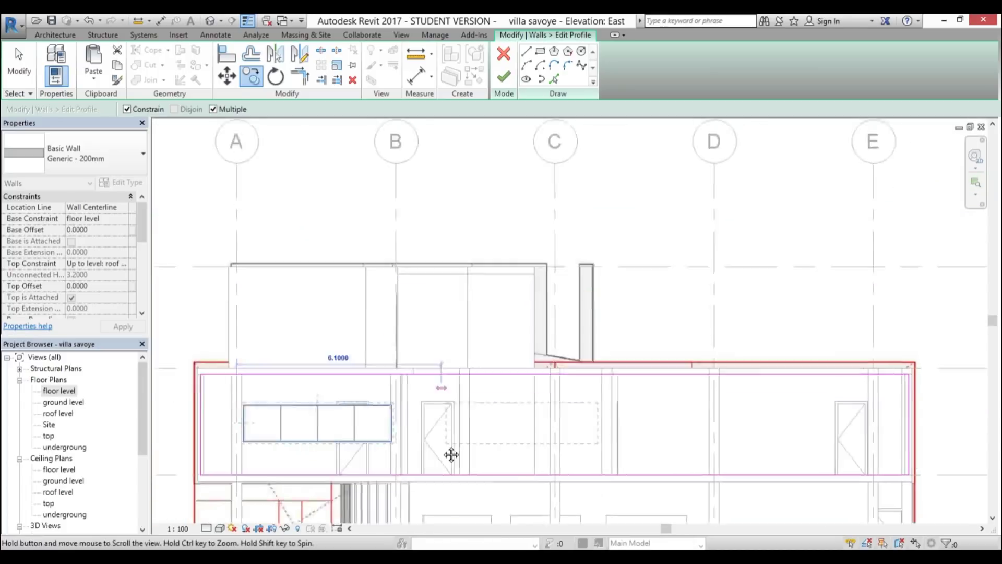
pyautogui.scroll(1, 449, 454)
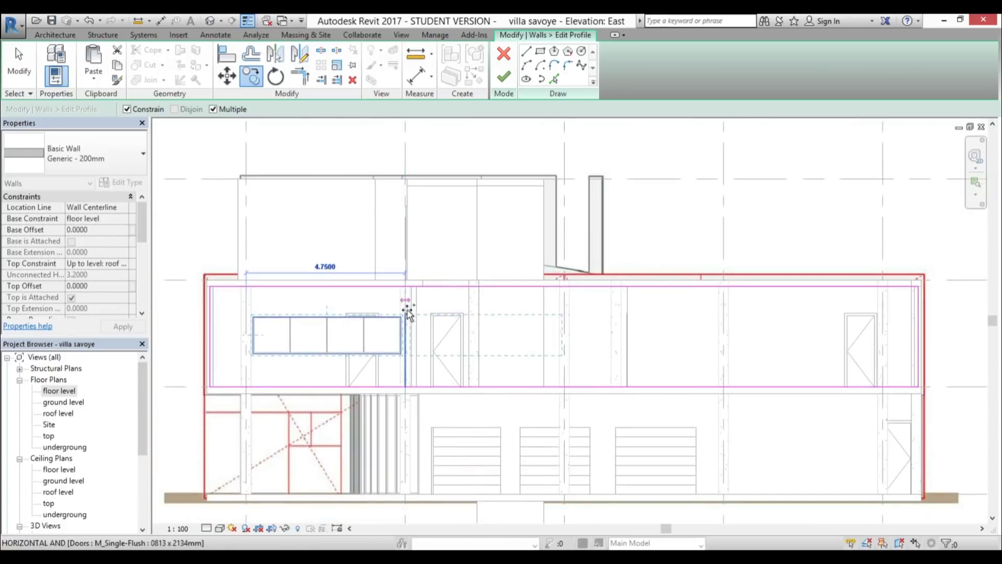
pyautogui.click(406, 304)
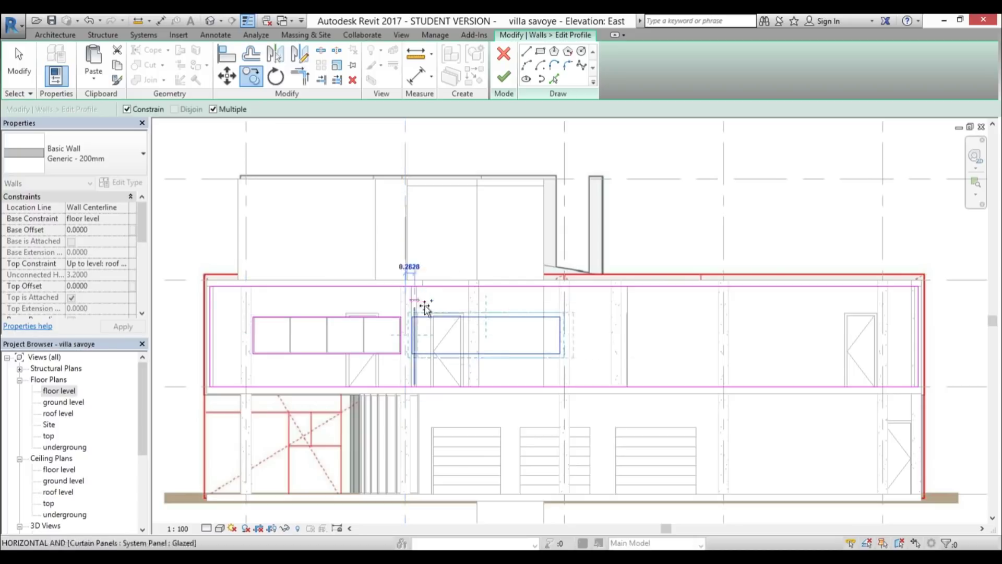
pyautogui.click(566, 306)
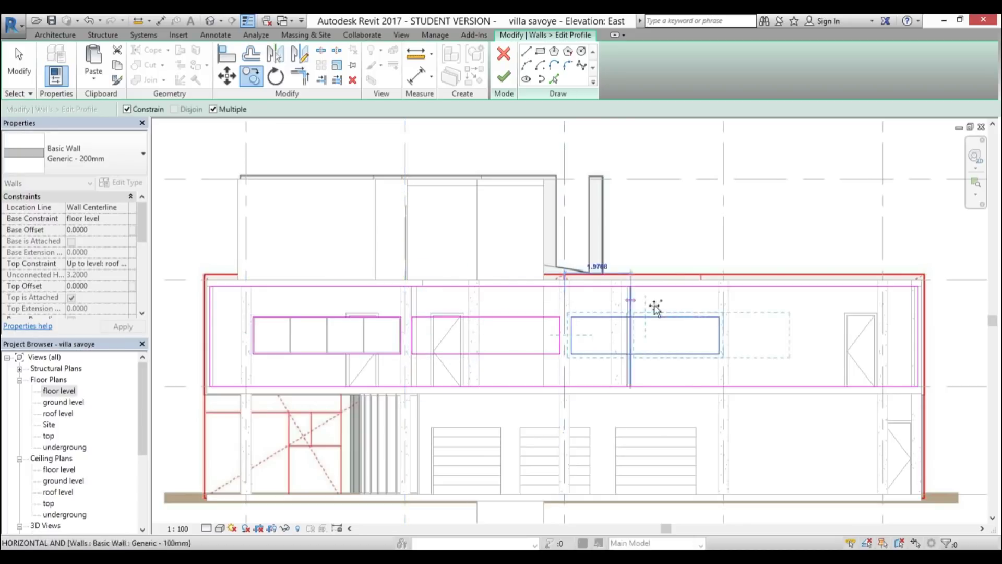
pyautogui.click(724, 307)
pyautogui.press('Escape')
pyautogui.press('Escape')
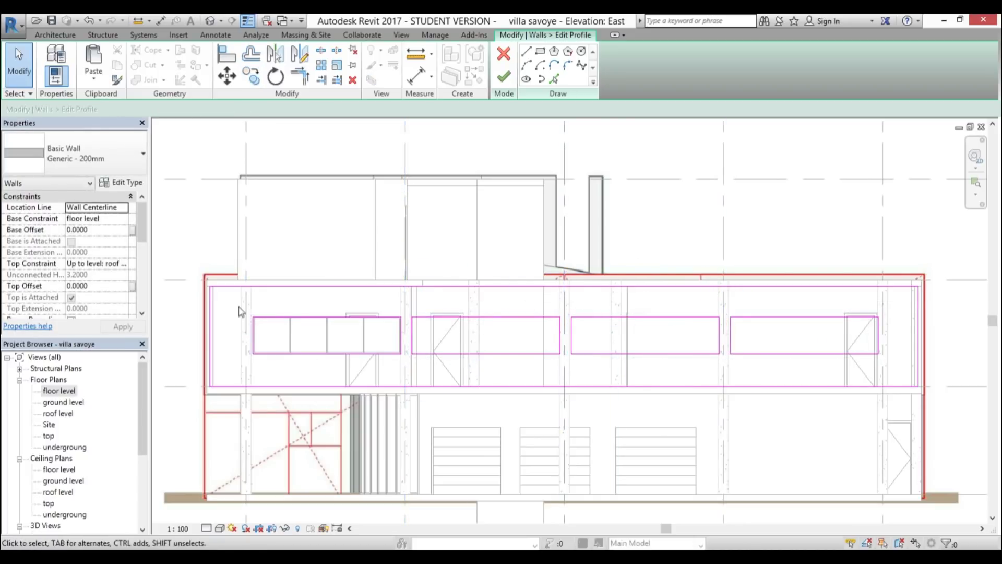
# - Delete the original rectangle around the window between grids A and B and finish the wall profile edit
pyautogui.click(406, 368)
pyautogui.press('Delete')
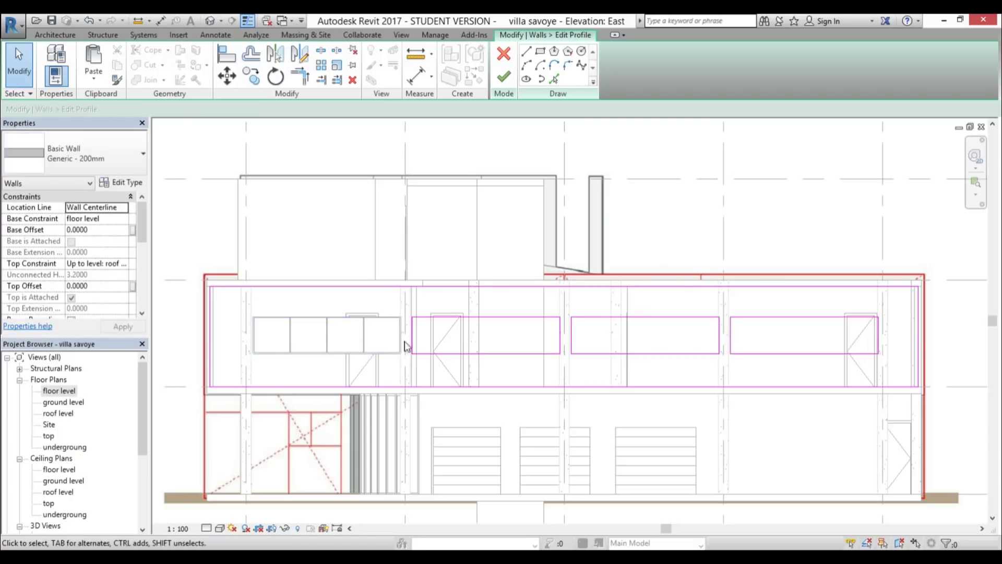
pyautogui.click(503, 77)
pyautogui.scroll(-3, 432, 208)
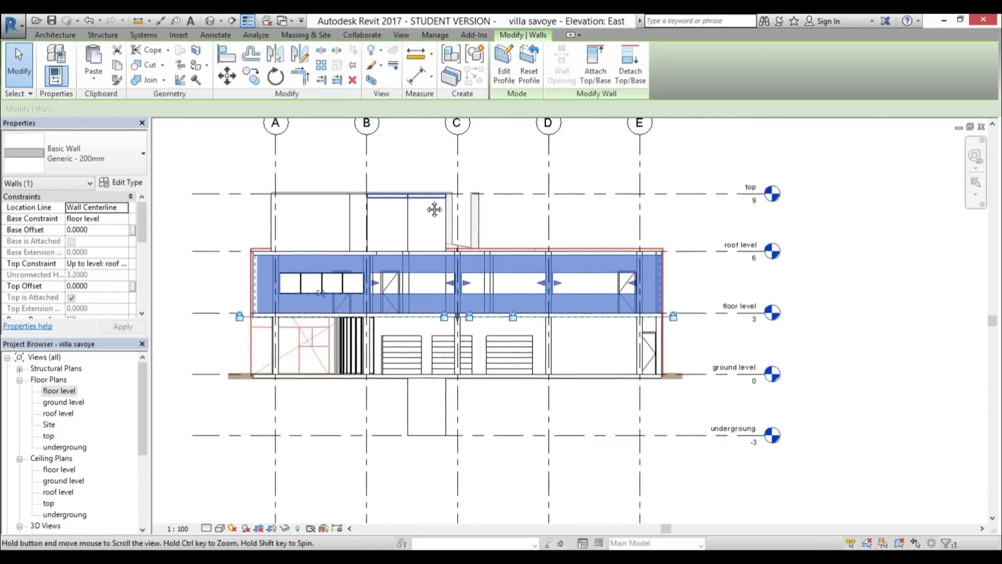
pyautogui.click(526, 235)
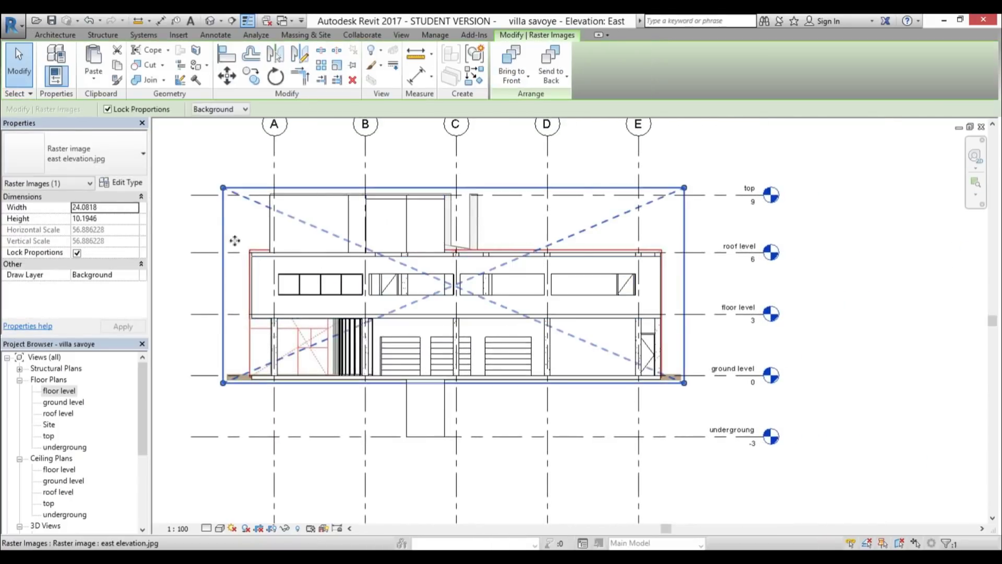
# - Examine the new openings in the east exterior wall in the 3D view
pyautogui.click(209, 21)
pyautogui.scroll(-3, 653, 289)
pyautogui.keyDown('shift'); pyautogui.moveTo(809, 390); pyautogui.dragTo(580, 380, button='middle'); pyautogui.keyUp('shift')
pyautogui.moveTo(581, 380); pyautogui.dragTo(845, 296, button='middle')
pyautogui.moveTo(762, 381)
pyautogui.keyDown('shift'); pyautogui.mouseDown(button='middle')
pyautogui.moveTo(752, 383)
pyautogui.moveTo(771, 398)
pyautogui.mouseUp(button='middle'); pyautogui.keyUp('shift')
pyautogui.scroll(3, 658, 255)
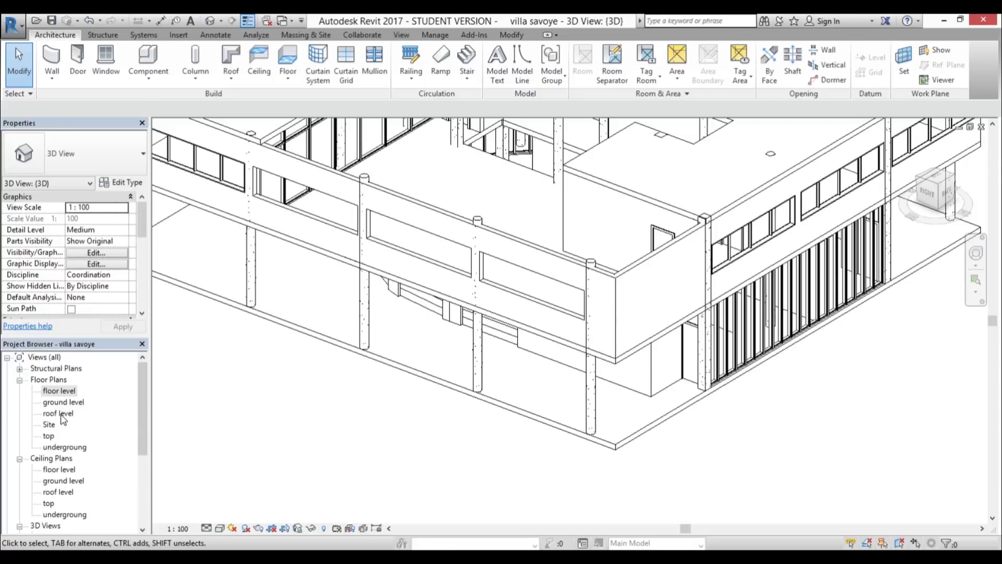
# - Open the North elevation from the floor level plan and start editing the profile of the floor-level exterior wall
pyautogui.doubleClick(59, 390)
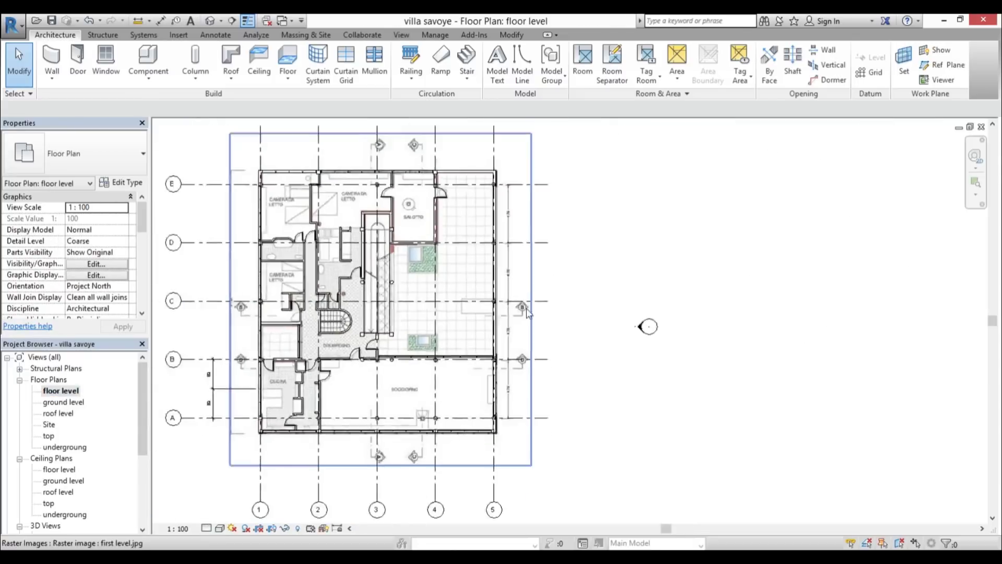
pyautogui.scroll(2, 418, 297)
pyautogui.doubleClick(399, 194)
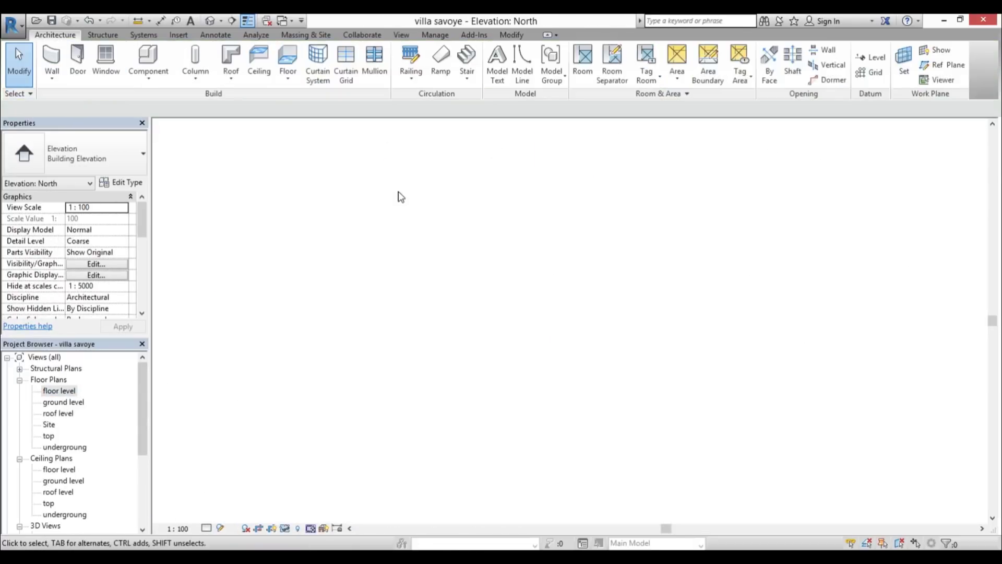
pyautogui.scroll(2, 359, 295)
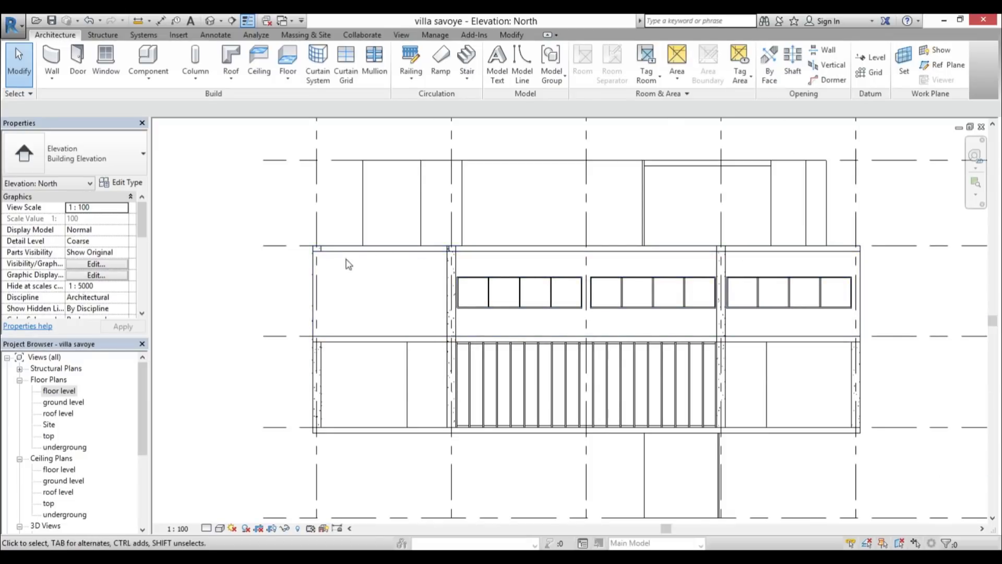
pyautogui.click(322, 265)
pyautogui.scroll(1, 359, 276)
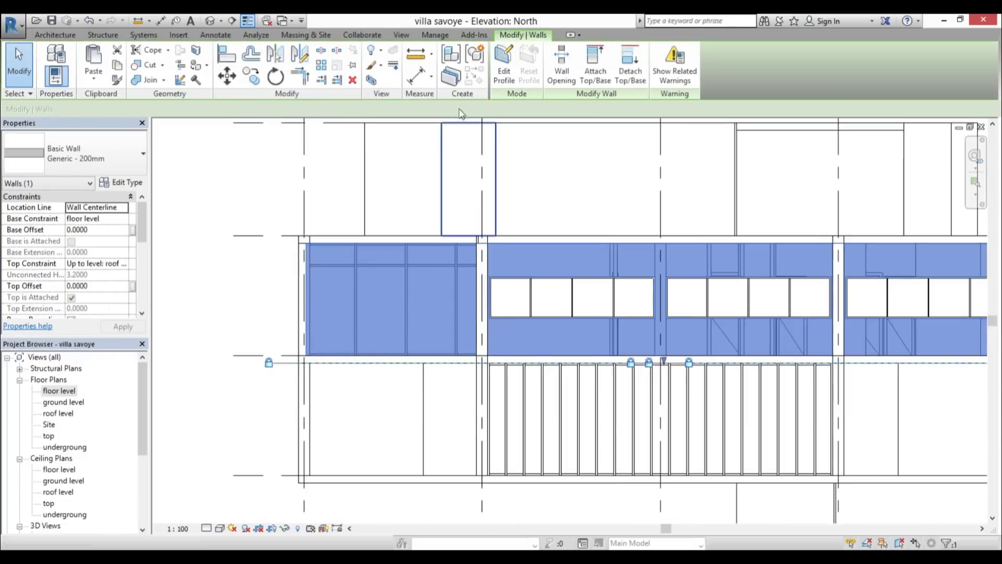
pyautogui.click(502, 78)
pyautogui.click(576, 295)
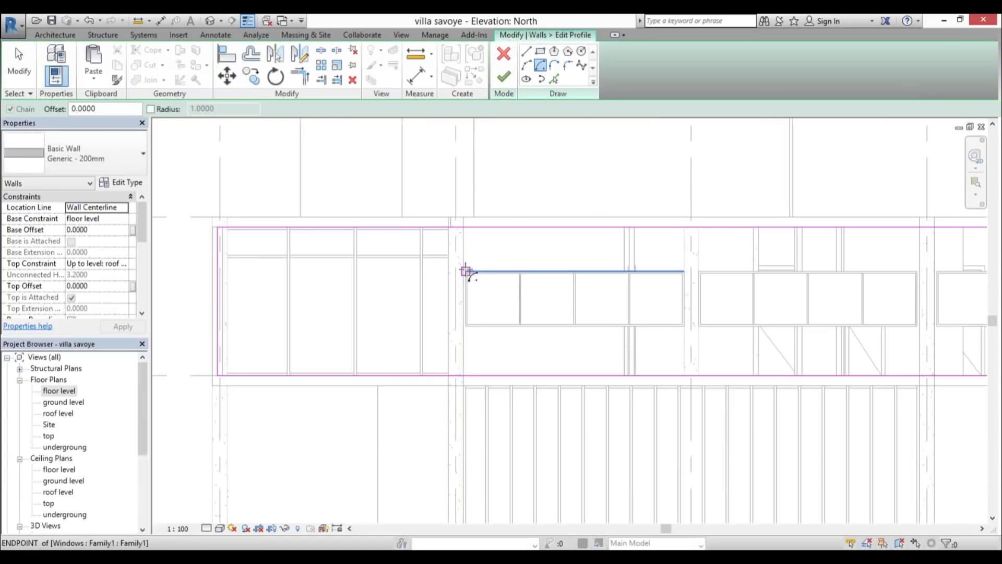
# - Sketch a 1.10 high rectangle in the wall profile, tracing the outer corners of the window nearest the windowless end bay
pyautogui.scroll(1, 666, 334)
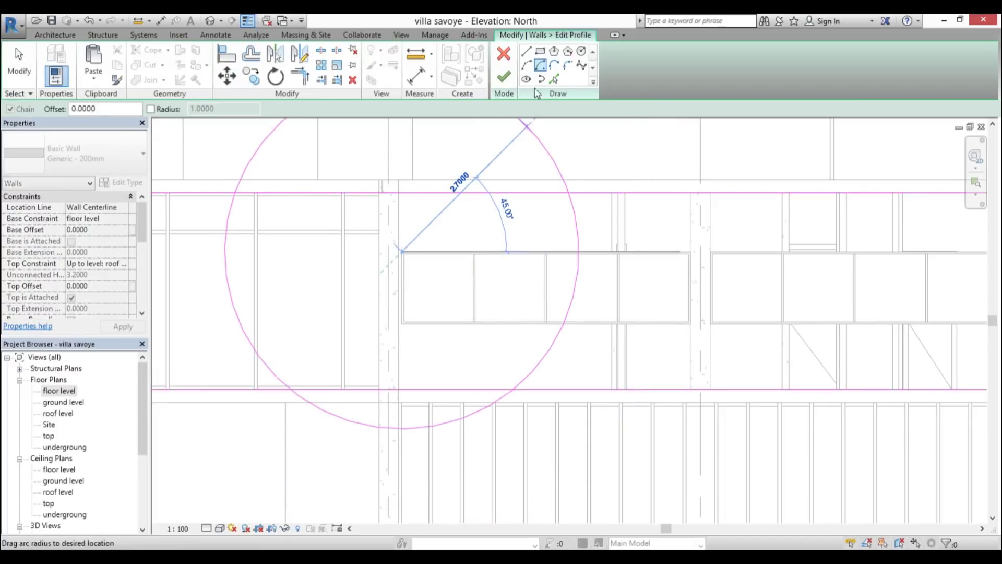
pyautogui.click(541, 51)
pyautogui.click(403, 252)
pyautogui.scroll(1, 651, 336)
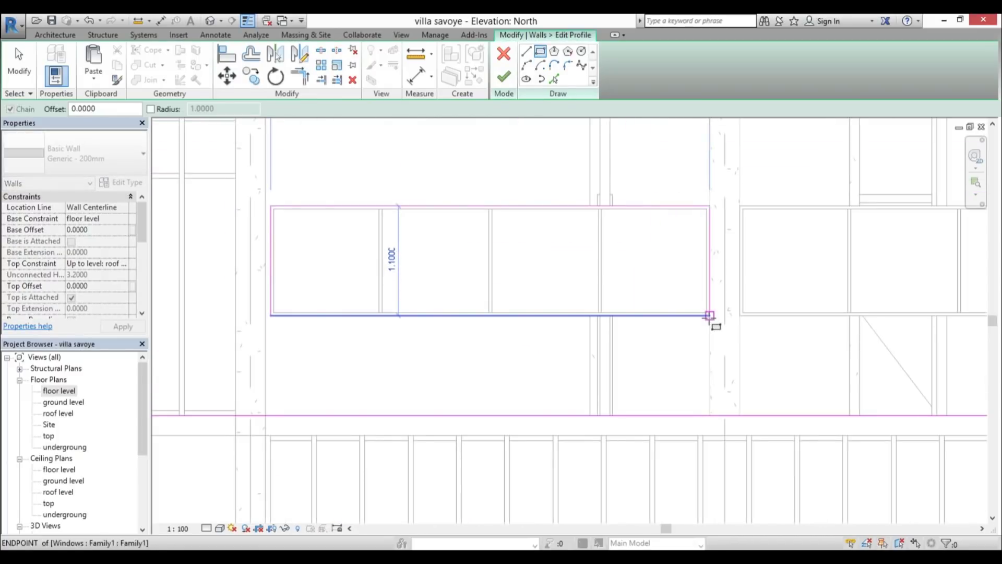
pyautogui.click(708, 316)
pyautogui.scroll(-2, 708, 315)
pyautogui.press('Escape')
pyautogui.press('Escape')
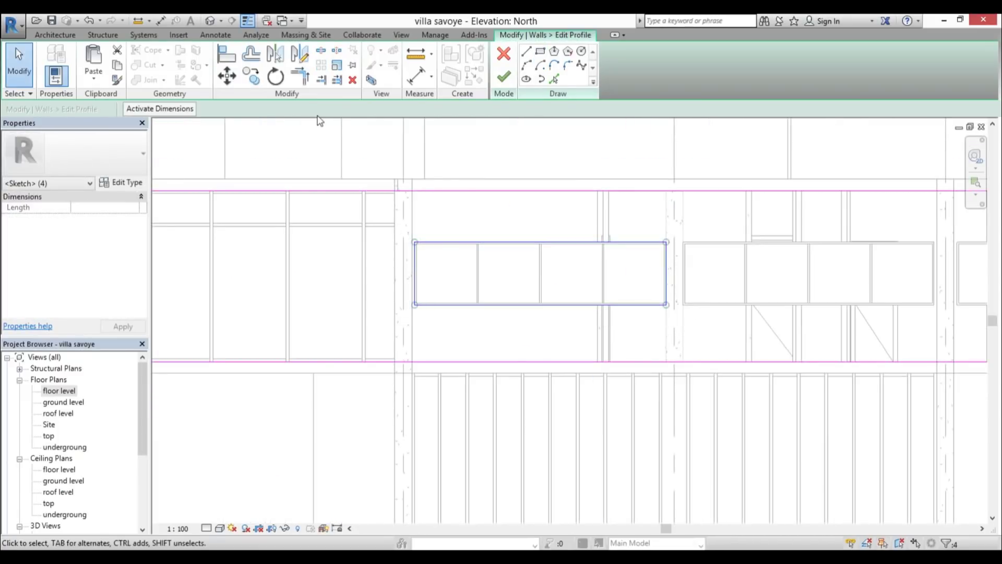
# - Move the rectangle one bay over into the windowless end bay and finish the wall profile edit
pyautogui.press('m')
pyautogui.press('v')
pyautogui.moveTo(519, 290); pyautogui.dragTo(620, 315, button='middle')
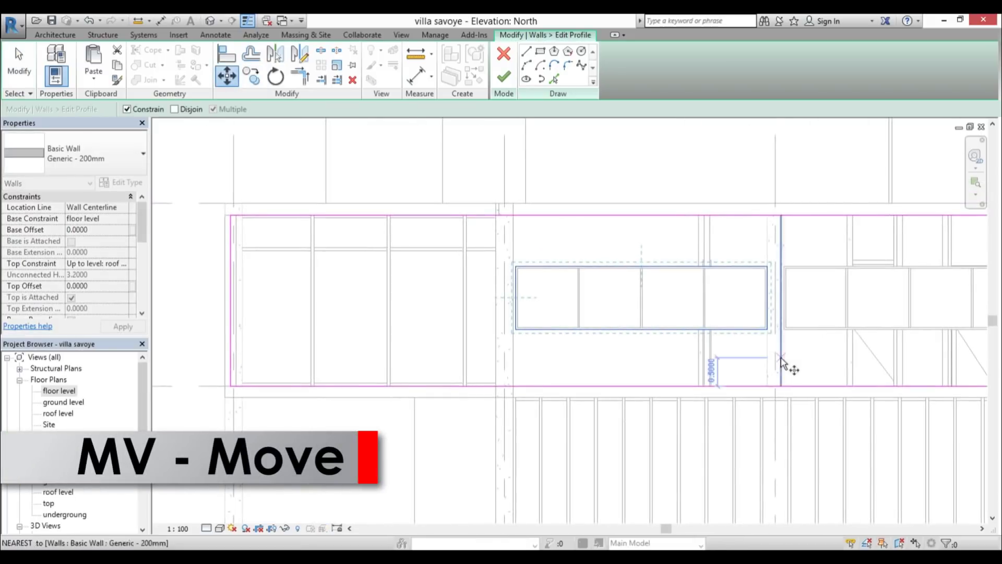
pyautogui.click(503, 357)
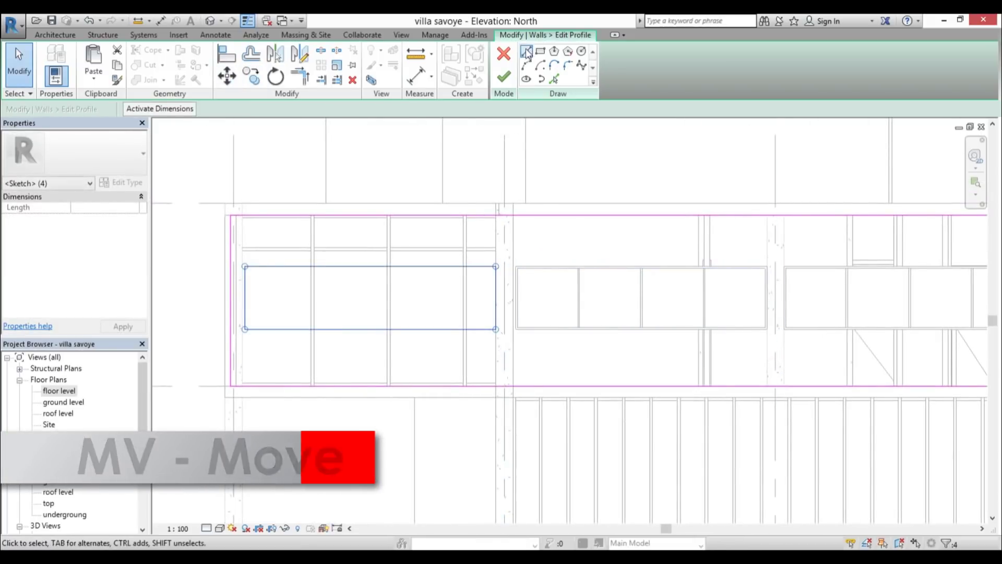
pyautogui.click(504, 78)
pyautogui.press('Escape')
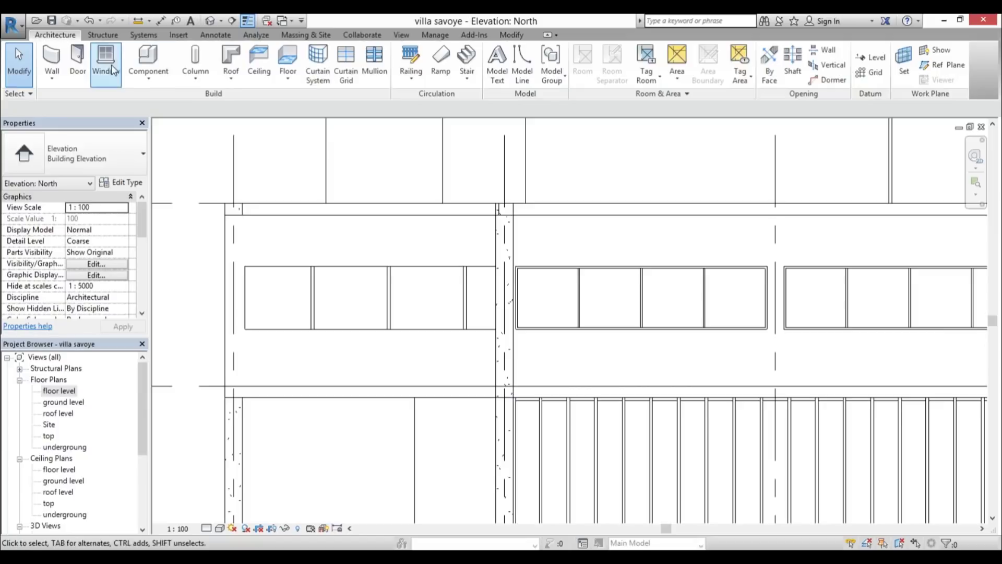
# - Examine the openings and windows along the east and north exterior walls in the 3D view
pyautogui.click(209, 21)
pyautogui.scroll(-4, 463, 319)
pyautogui.keyDown('shift'); pyautogui.moveTo(463, 320); pyautogui.dragTo(483, 394, button='middle'); pyautogui.keyUp('shift')
pyautogui.keyDown('shift'); pyautogui.moveTo(483, 393); pyautogui.dragTo(516, 389, button='middle'); pyautogui.keyUp('shift')
pyautogui.scroll(3, 465, 329)
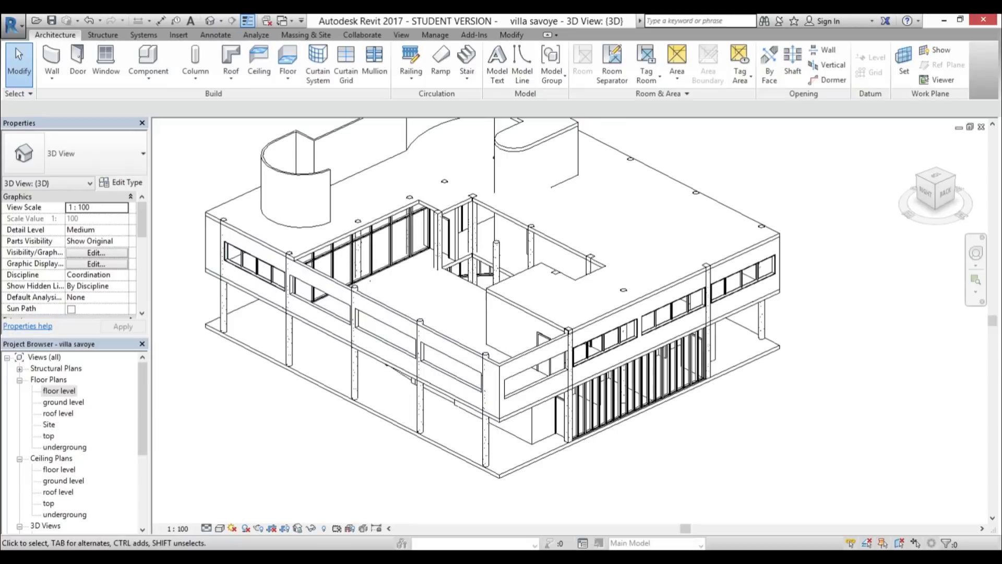
pyautogui.scroll(-1, 771, 390)
pyautogui.moveTo(774, 407); pyautogui.dragTo(714, 388, button='middle')
pyautogui.scroll(-1, 631, 404)
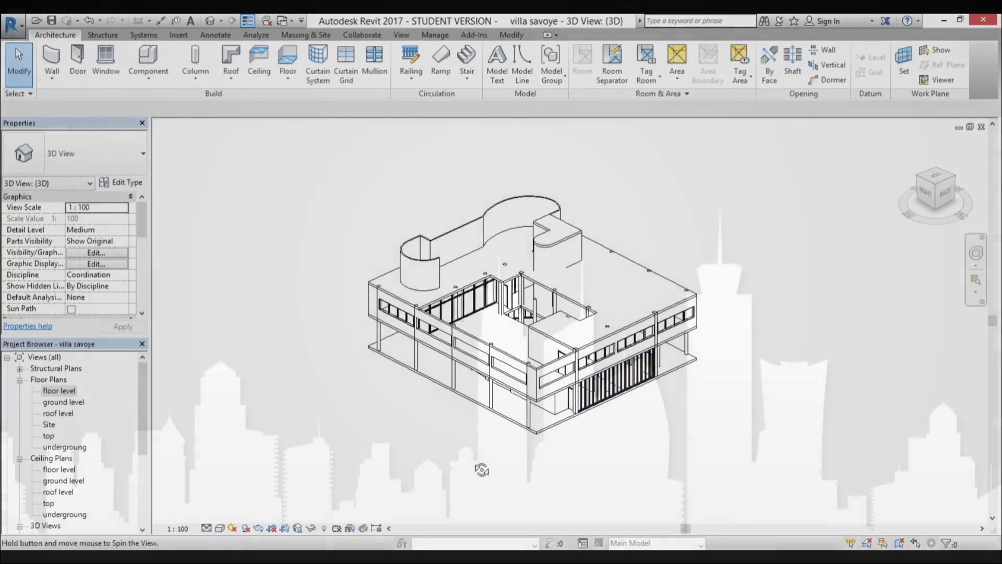
pyautogui.keyDown('shift'); pyautogui.moveTo(482, 470); pyautogui.dragTo(665, 462, button='middle'); pyautogui.keyUp('shift')
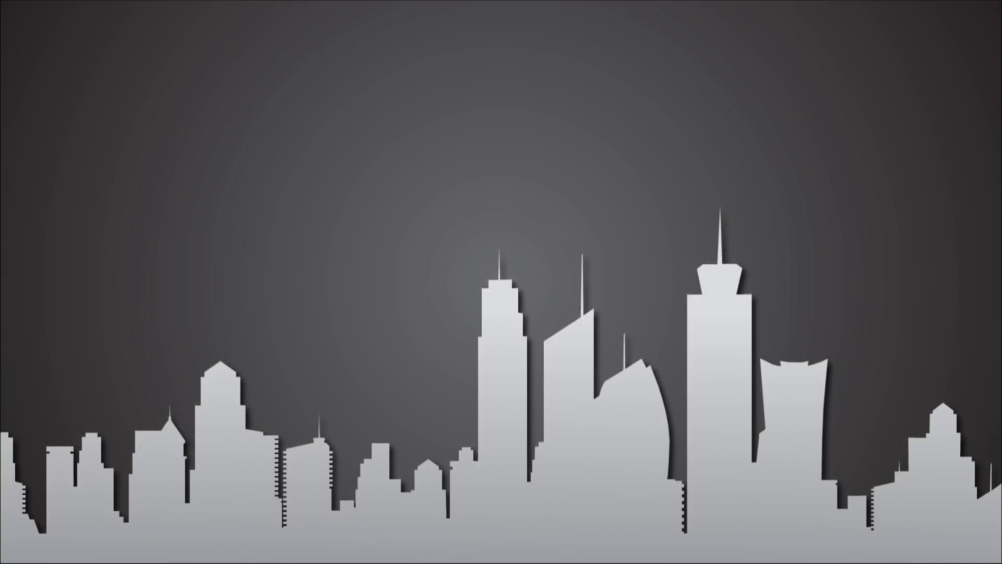